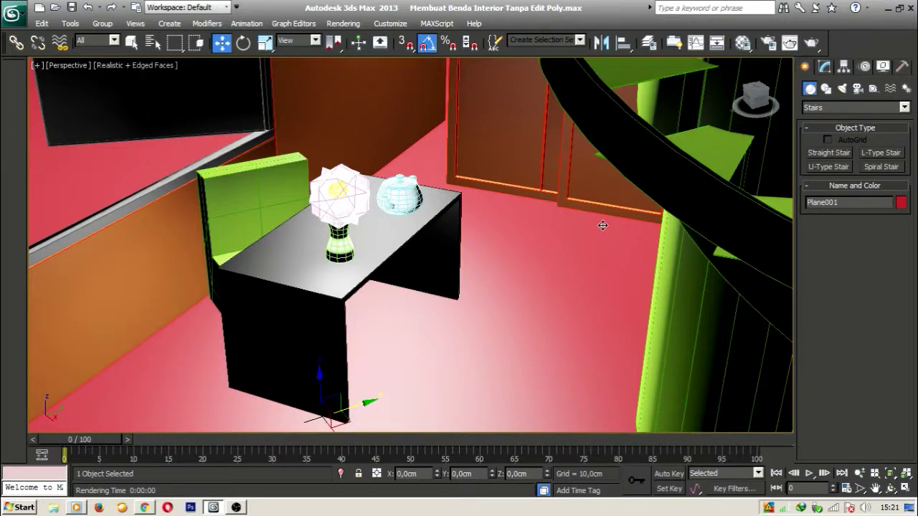
Step: Examine the finished interior scene from several angles, including the table, chair, doors and spiral staircase
middle_drag(459, 186, 486, 211)
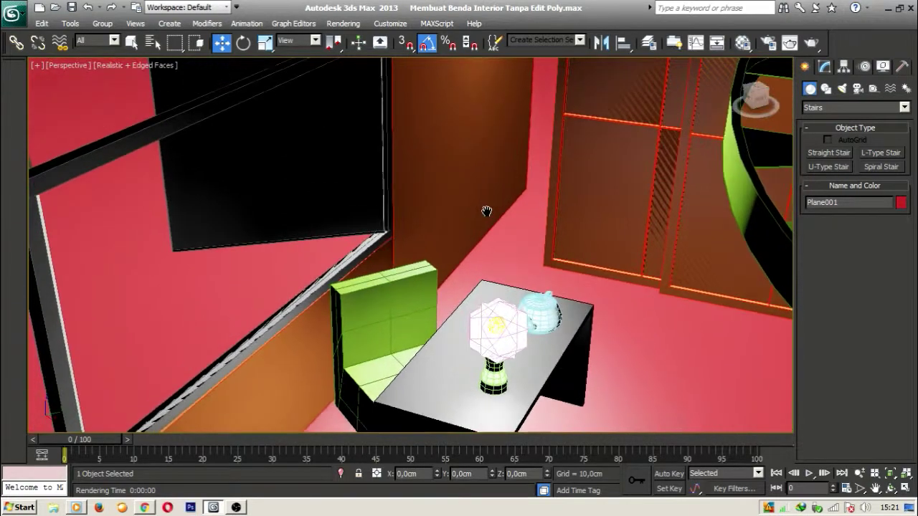
middle_drag(283, 194, 384, 231)
scroll(480, 199, down, 5)
scroll(502, 190, up, 5)
middle_drag(502, 190, 467, 212)
scroll(440, 240, down, 8)
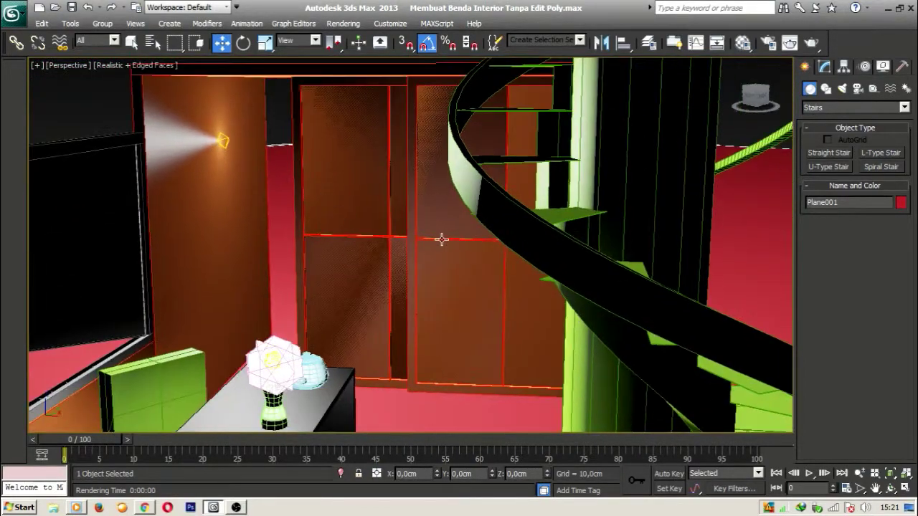
alt+middle_drag(440, 240, 550, 208)
scroll(398, 302, up, 5)
middle_drag(550, 208, 474, 220)
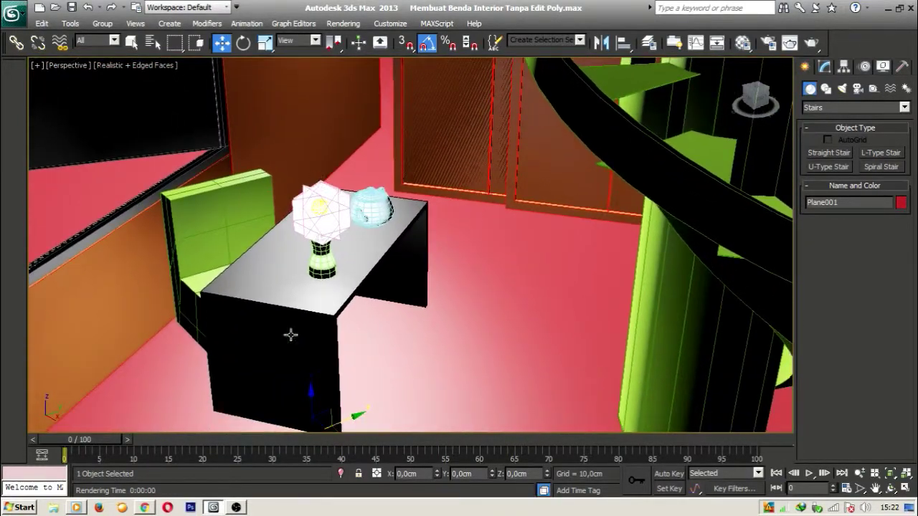
alt+middle_drag(416, 253, 407, 255)
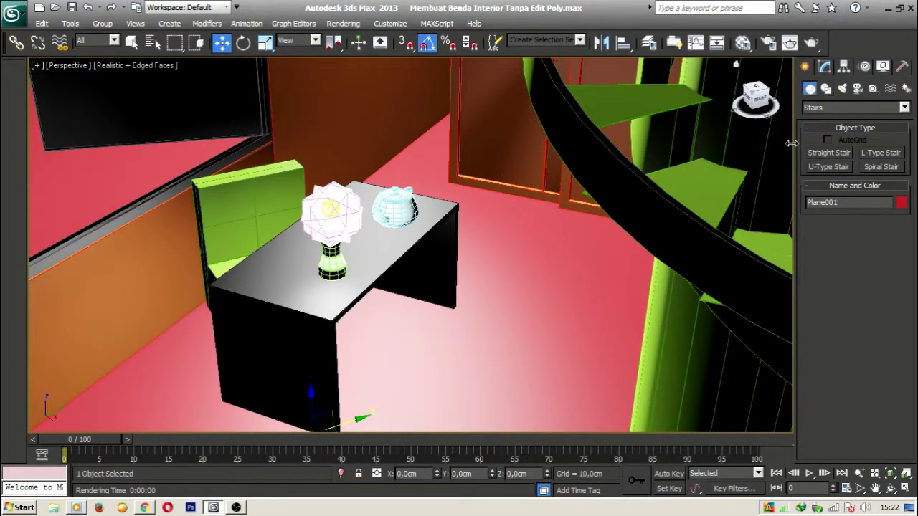
middle_drag(546, 246, 538, 238)
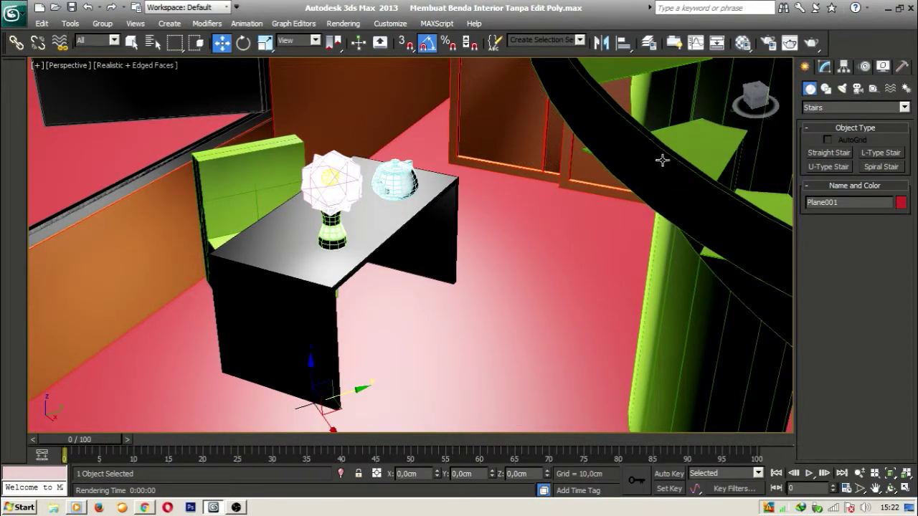
Step: Save the changes to the current scene and start a new scene with the New All option
click(39, 8)
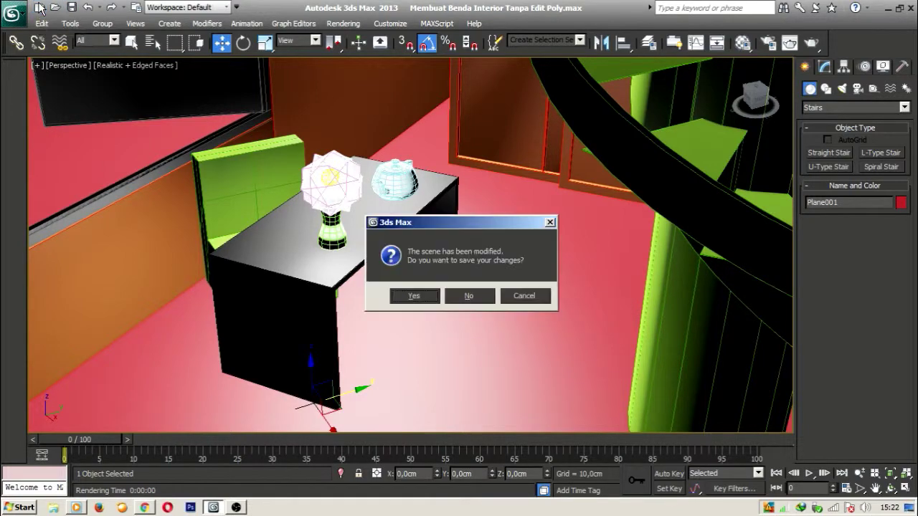
click(423, 297)
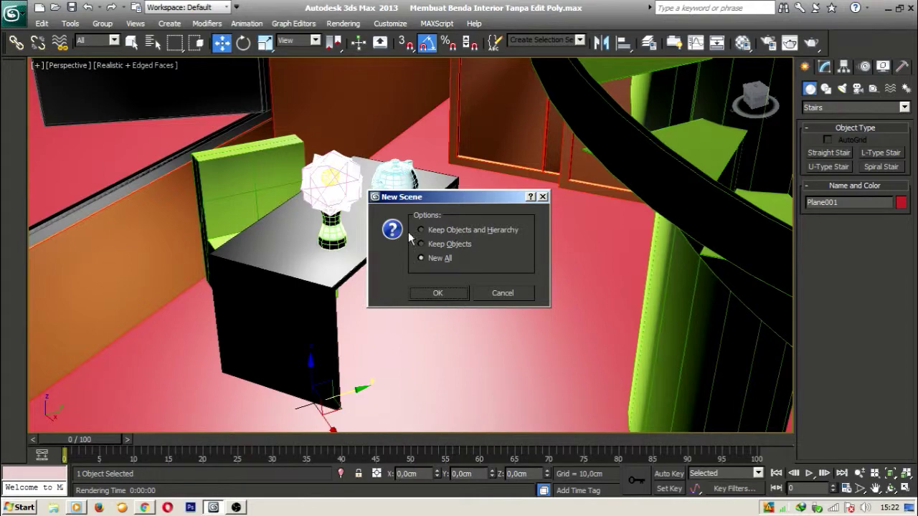
click(435, 295)
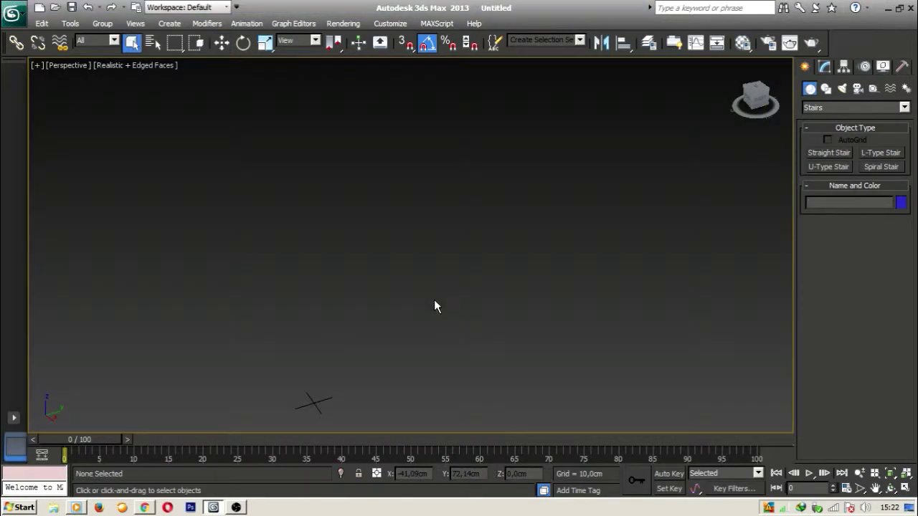
Step: Restore the Perspective view to its home orientation and switch to the layout of four equal viewports
middle_drag(322, 299, 347, 263)
click(737, 65)
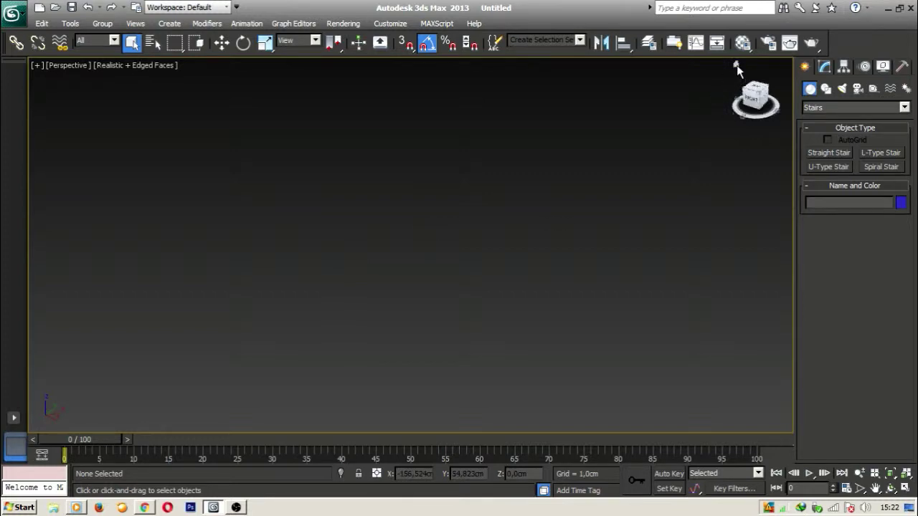
click(14, 418)
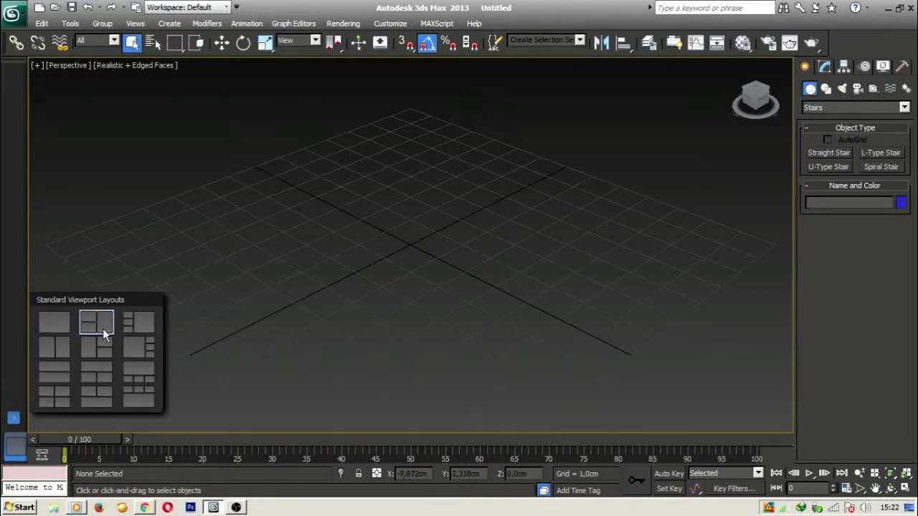
click(66, 396)
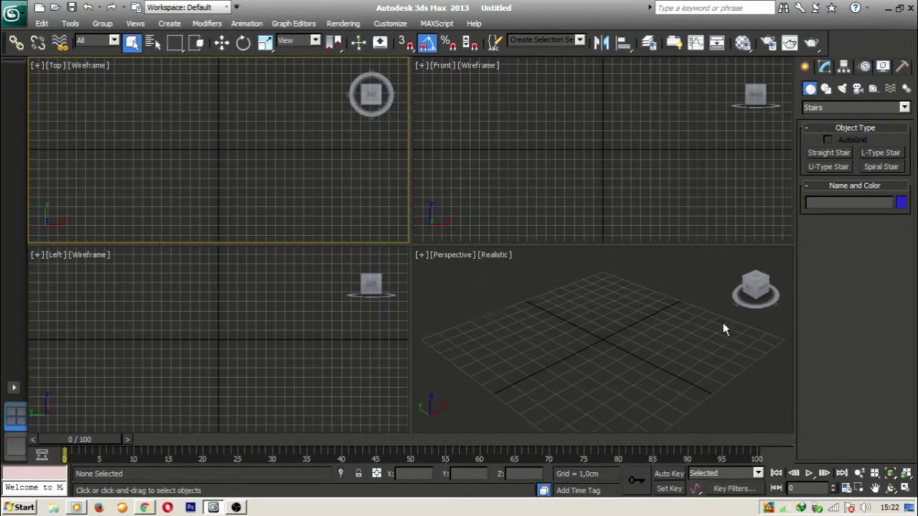
Step: Switch the geometry category to Standard Primitives
click(879, 107)
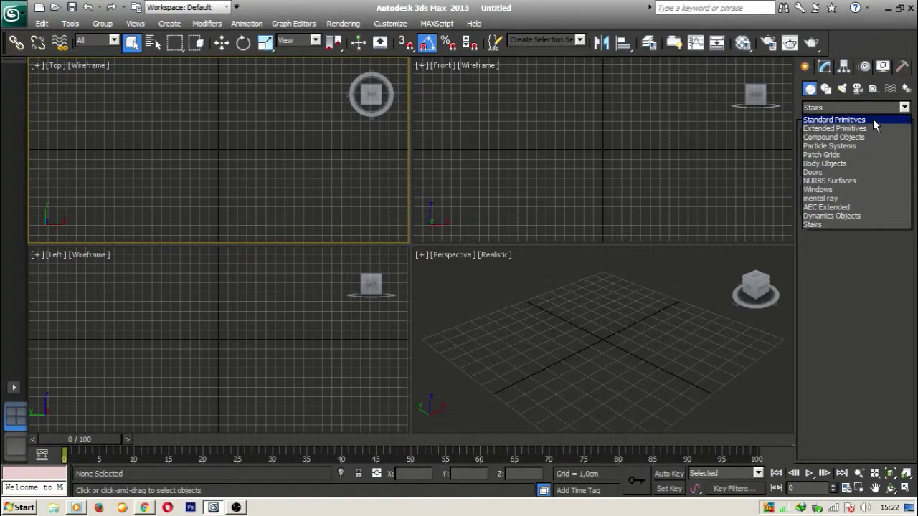
click(874, 121)
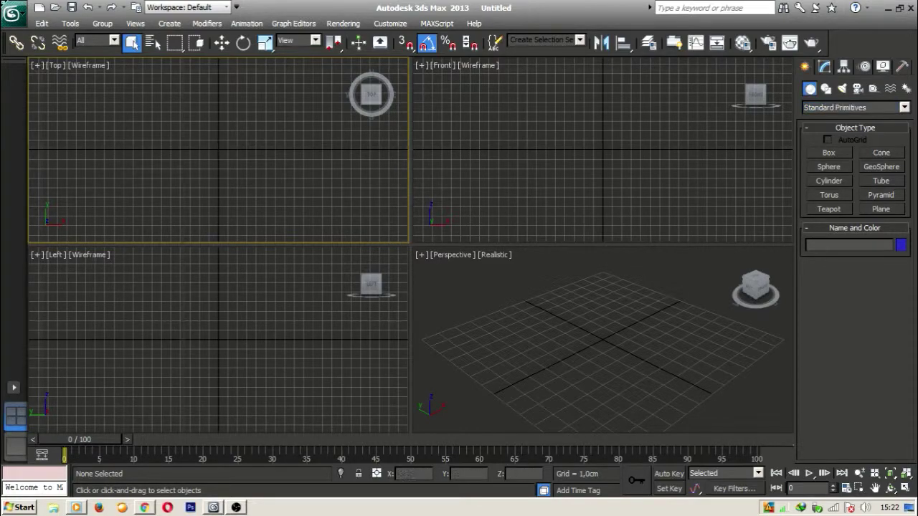
Step: Return to the single Perspective viewport layout and set its visual style to Shaded with edged faces
drag(408, 245, 38, 71)
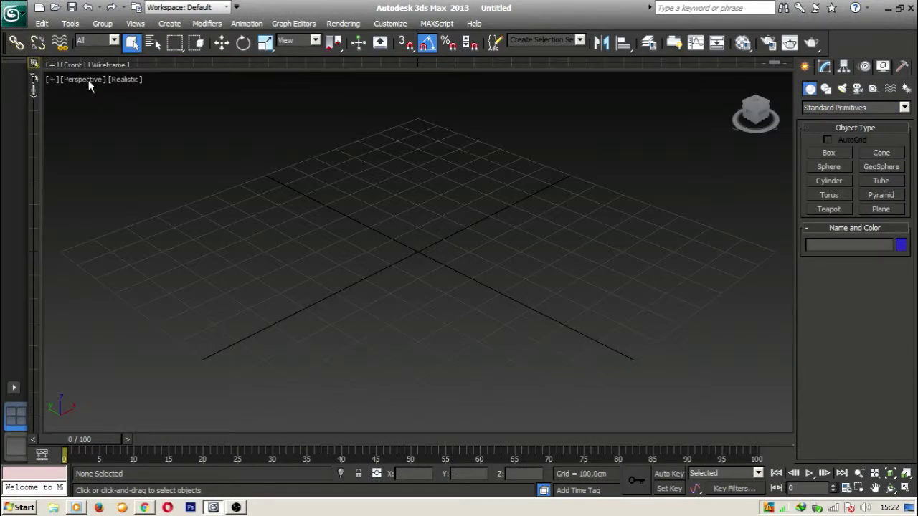
click(905, 488)
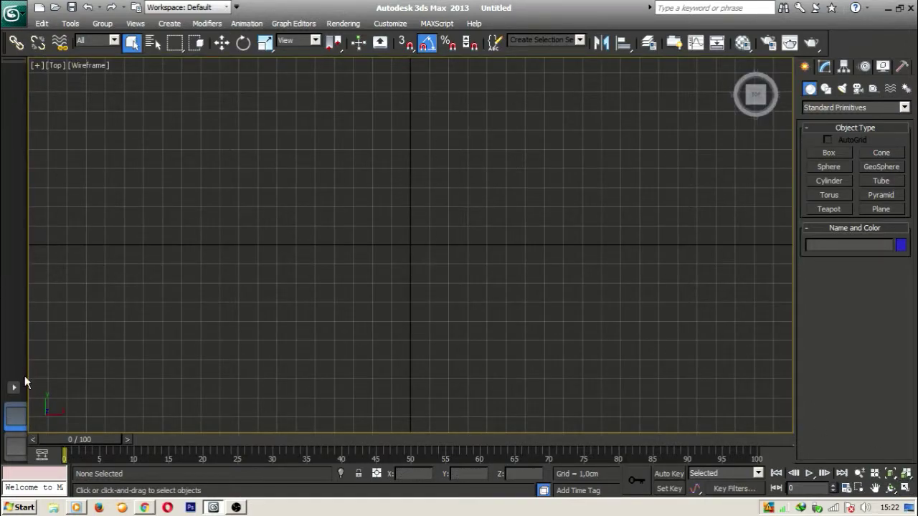
click(20, 451)
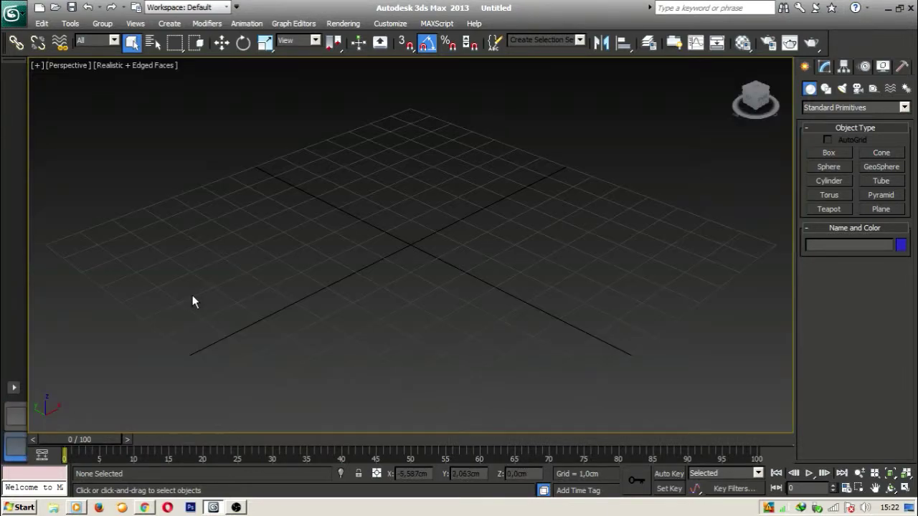
click(123, 66)
click(136, 92)
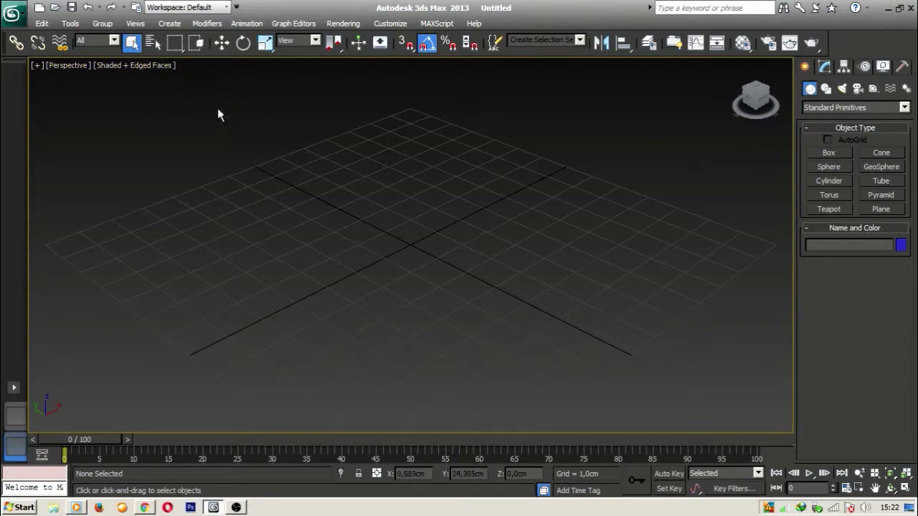
Step: Create an L-Ext extended primitive with sides about 3.15 and 3.99 cm long, widths about 1.52 cm and height about 2.64 cm
middle_drag(510, 196, 507, 197)
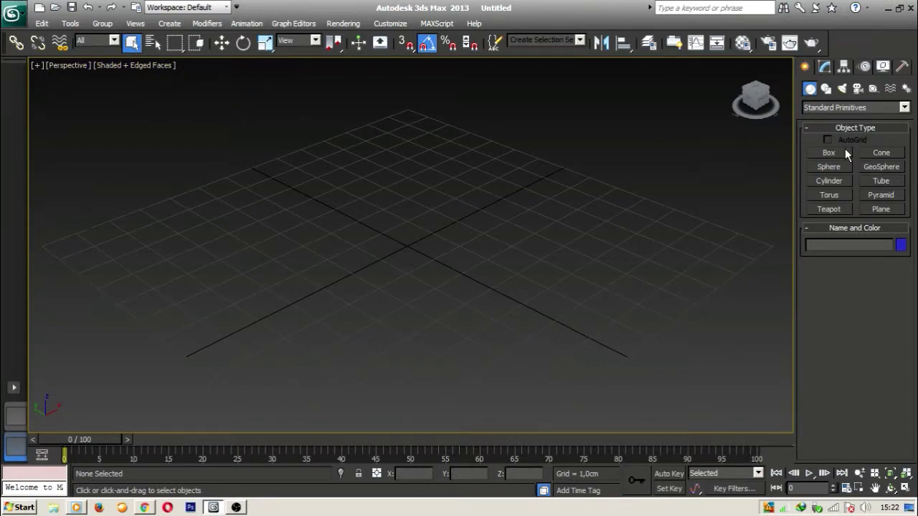
click(837, 108)
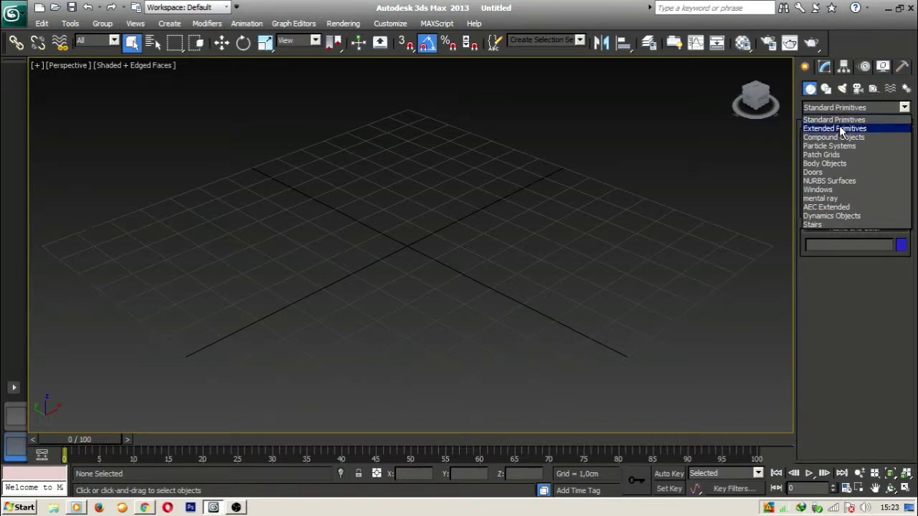
click(837, 129)
click(882, 196)
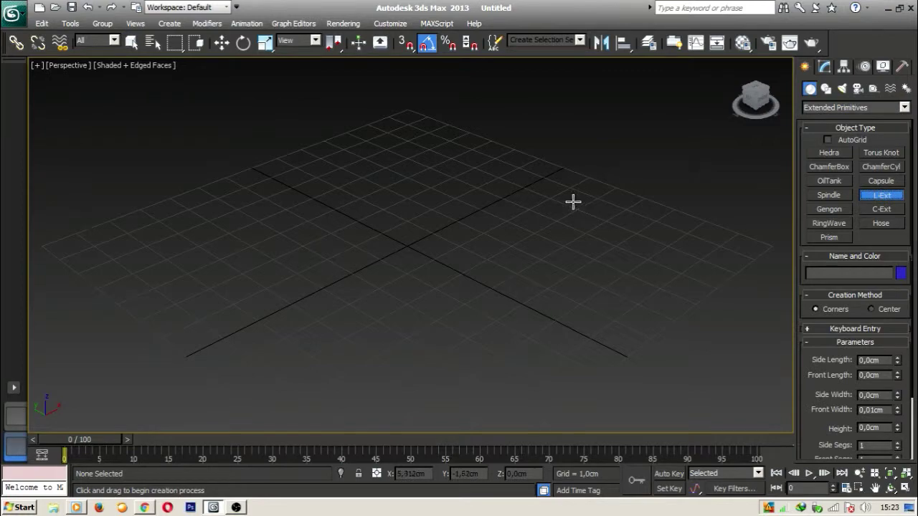
drag(447, 199, 428, 293)
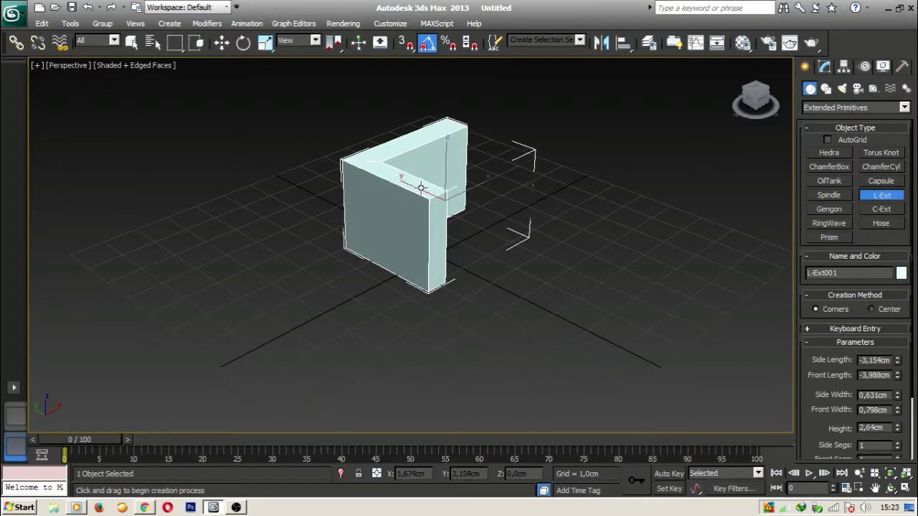
click(420, 189)
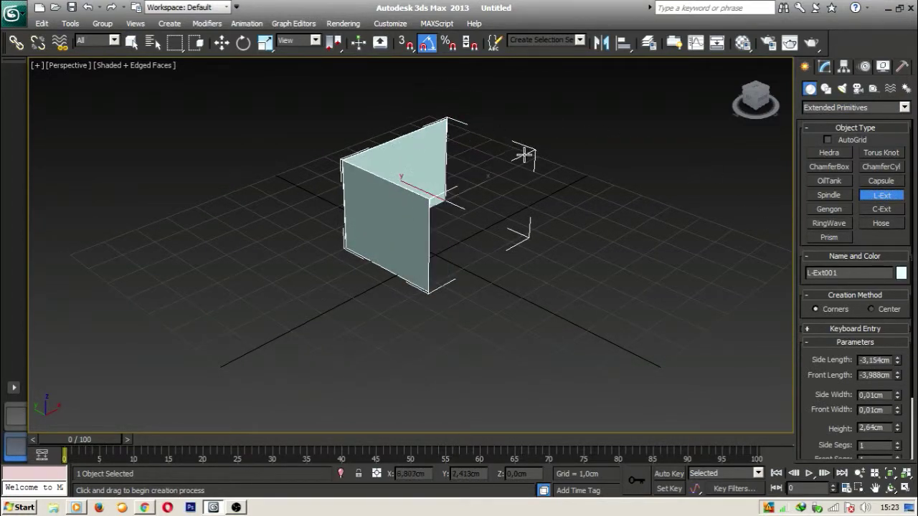
click(400, 93)
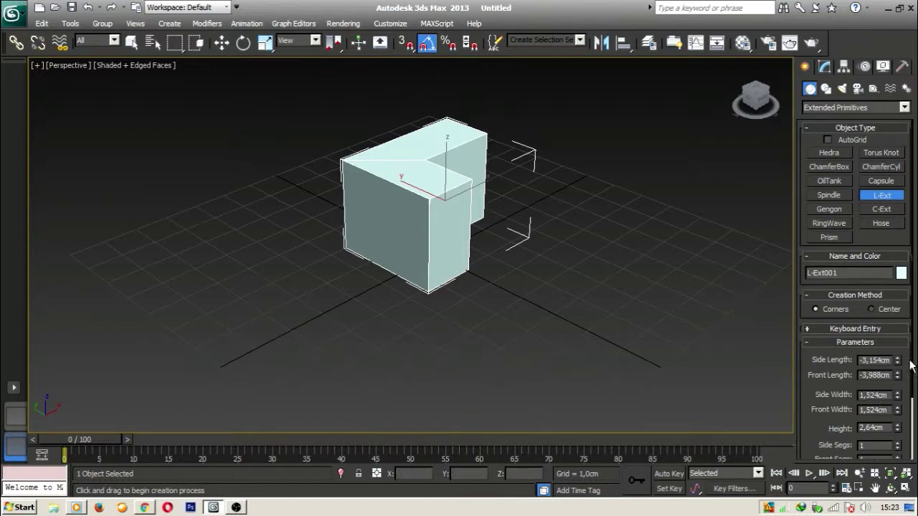
Step: Set the L-Ext's side length, front length and side width to 100 cm
click(880, 361)
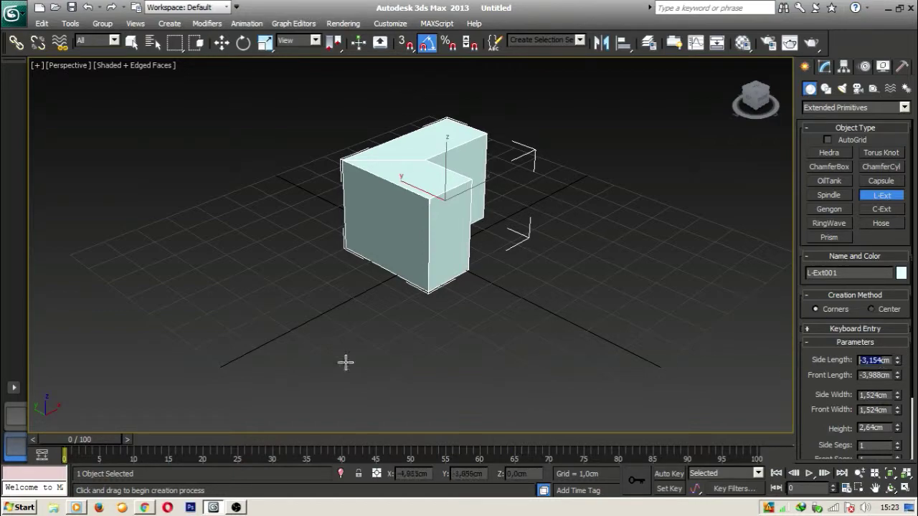
text(100cm)
key(Return)
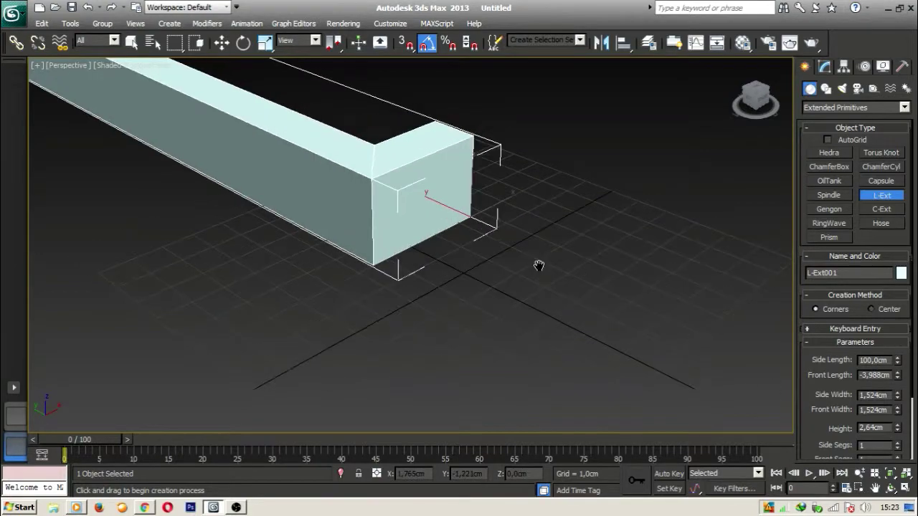
click(876, 374)
text(100cm)
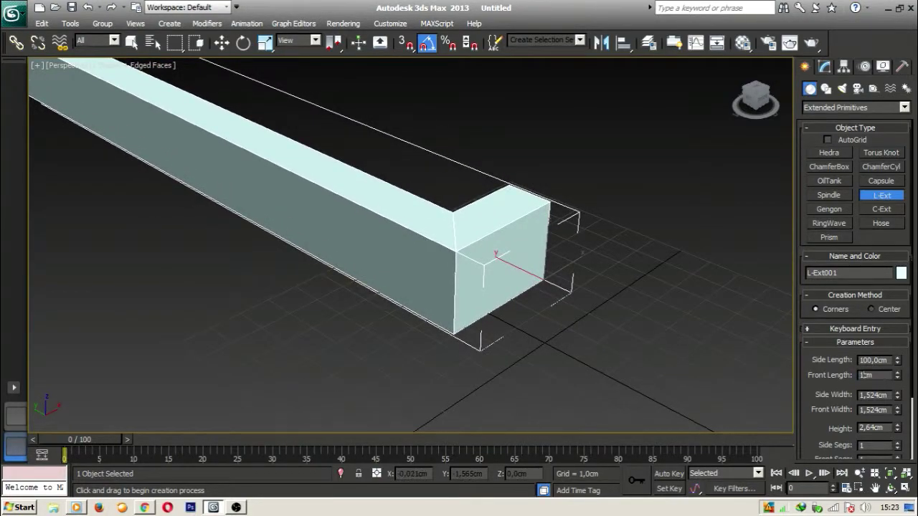
key(Return)
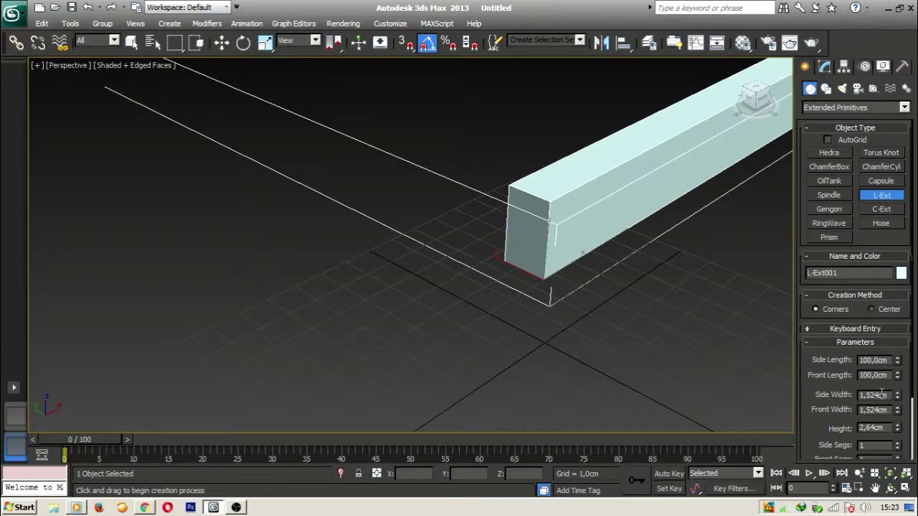
click(881, 393)
text(100cm)
key(Return)
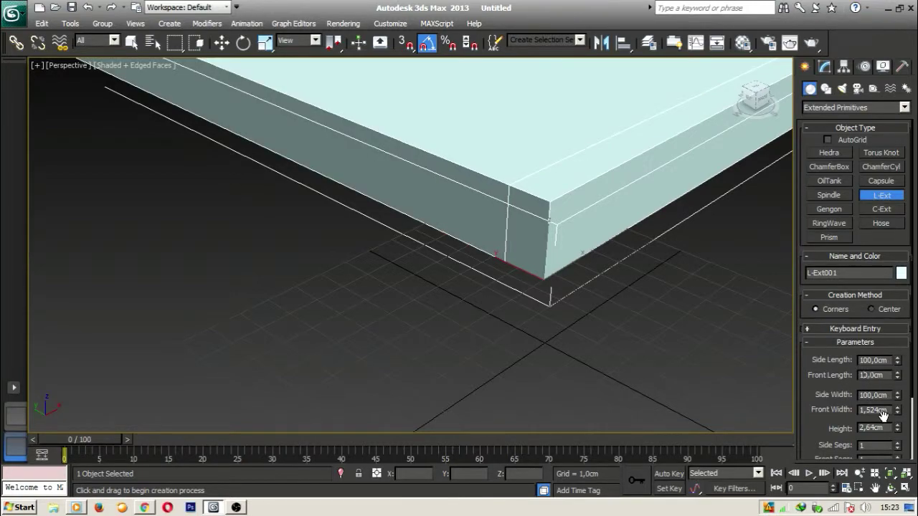
Step: Set the L-Ext's side length, front length, side width, front width and height all to 50 cm
double_click(869, 394)
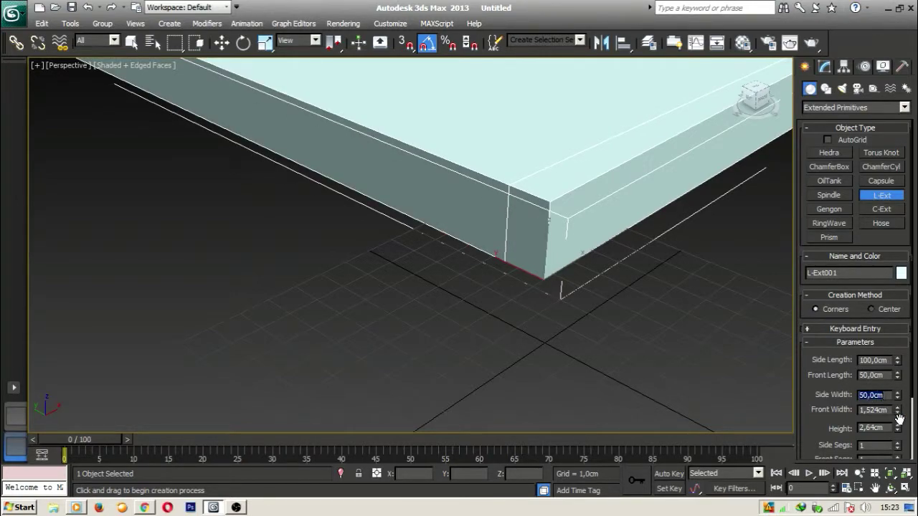
click(868, 360)
text(50)
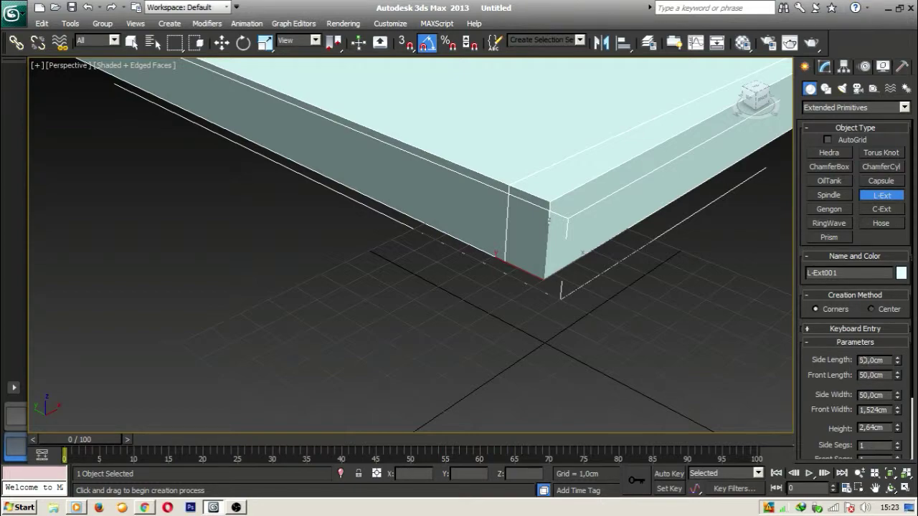
click(869, 410)
drag(879, 410, 859, 428)
text(5)
text(5)
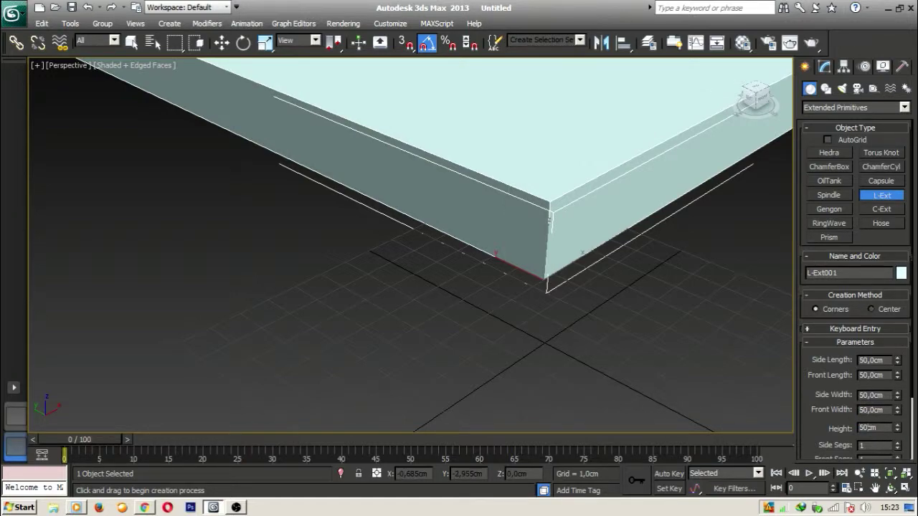
key(Return)
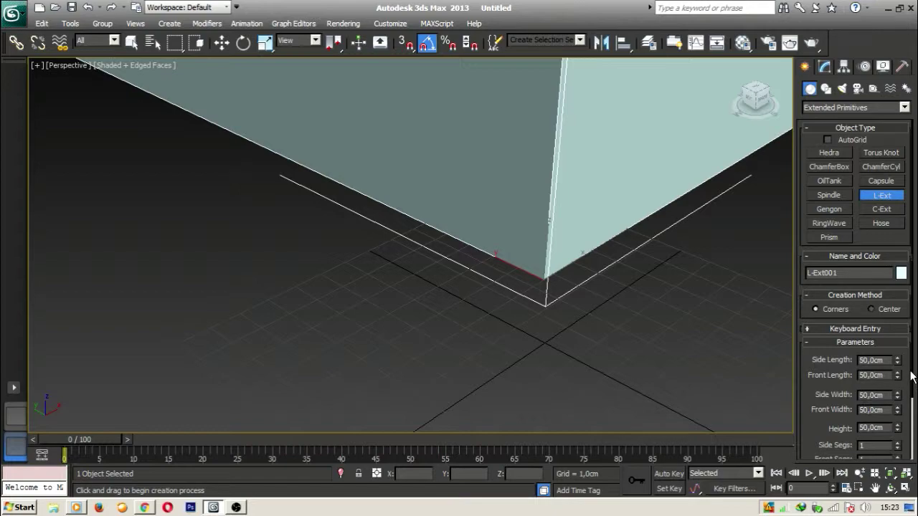
Step: Reduce the L-Ext's side width to 48 cm and its front width to 28.5 cm
scroll(912, 376, down, 3)
scroll(545, 207, down, 5)
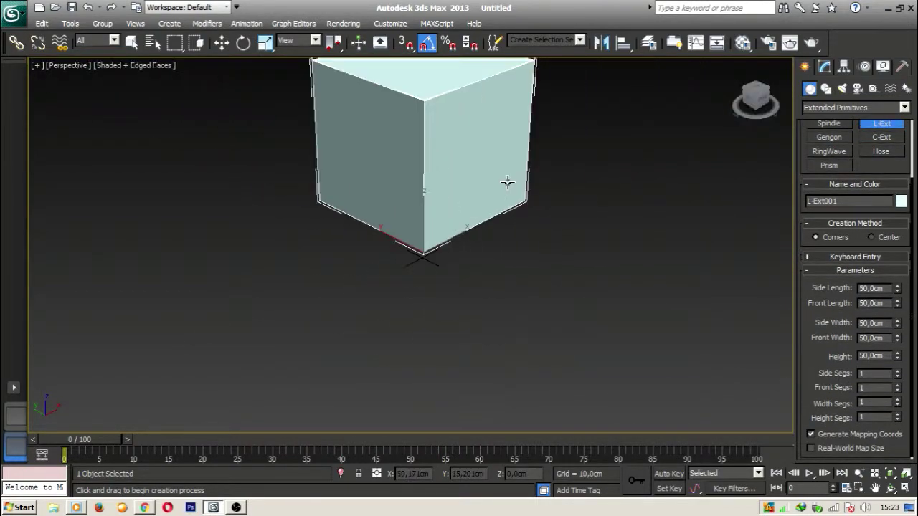
middle_drag(497, 181, 479, 244)
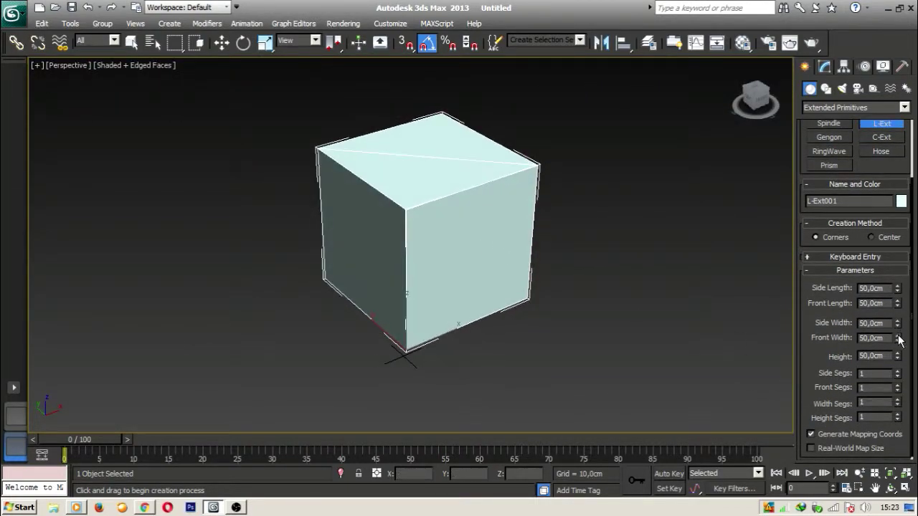
drag(897, 327, 902, 365)
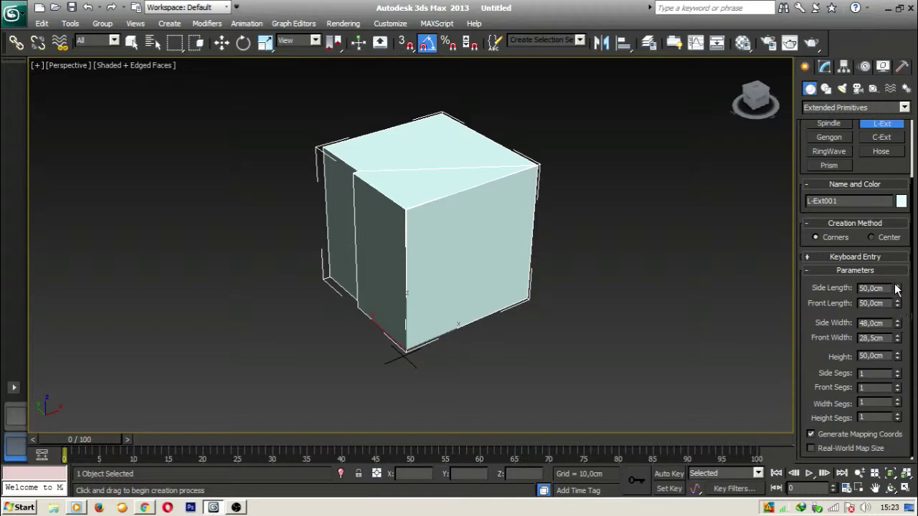
Step: Set the L-Ext's side length to 42.5 cm, front length to 57 cm, side width to 29 cm and front width to 26 cm
mouse_move(897, 291)
mouse_down()
mouse_move(902, 332)
mouse_move(902, 288)
mouse_move(899, 296)
mouse_up()
middle_drag(564, 280, 582, 301)
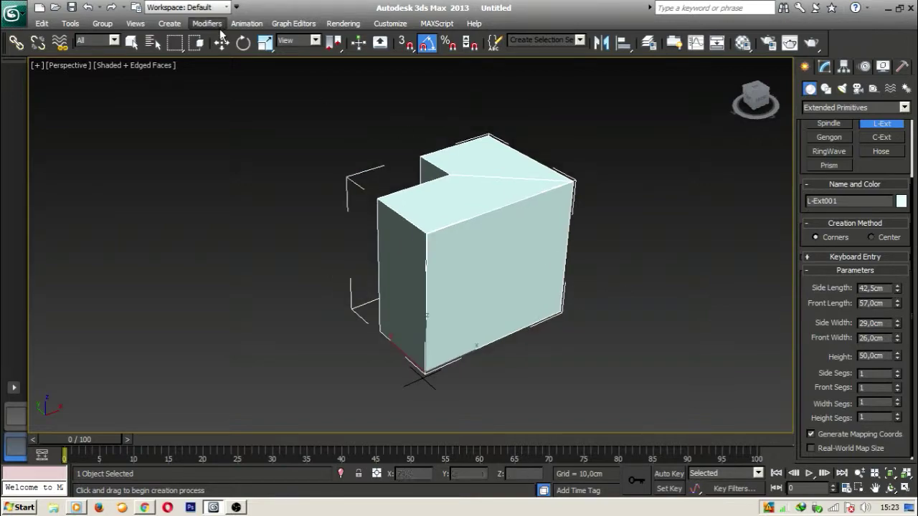
click(221, 43)
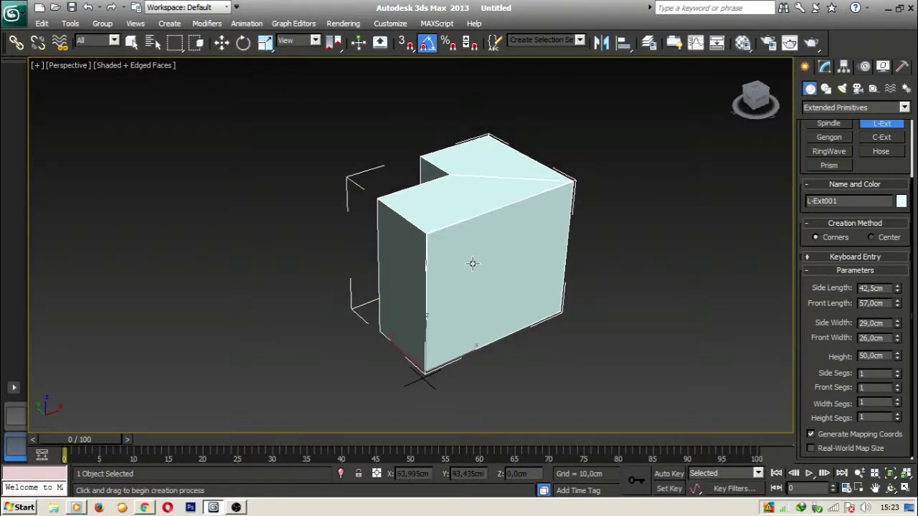
key(e)
key(r)
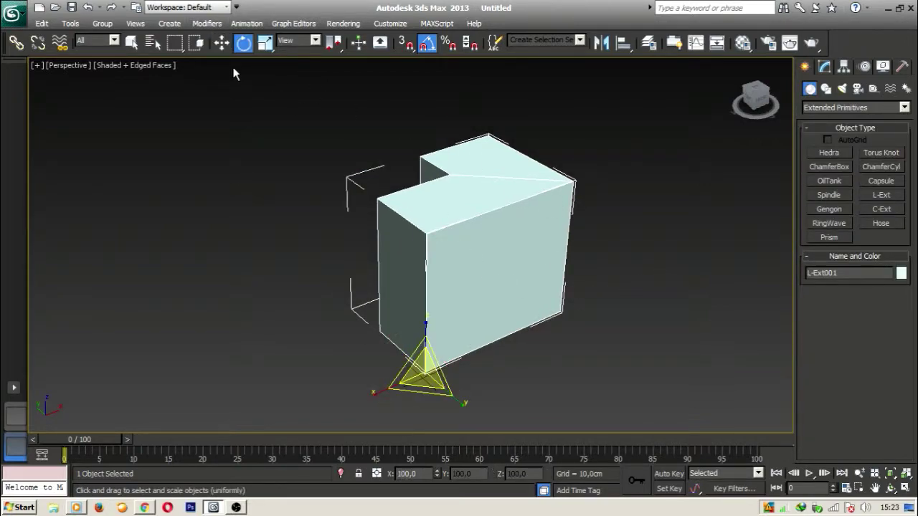
key(w)
key(e)
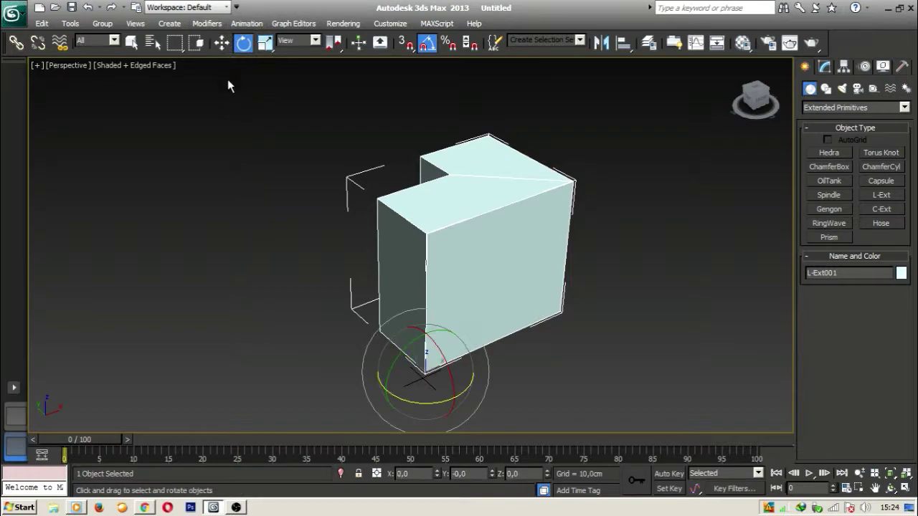
key(w)
key(e)
key(r)
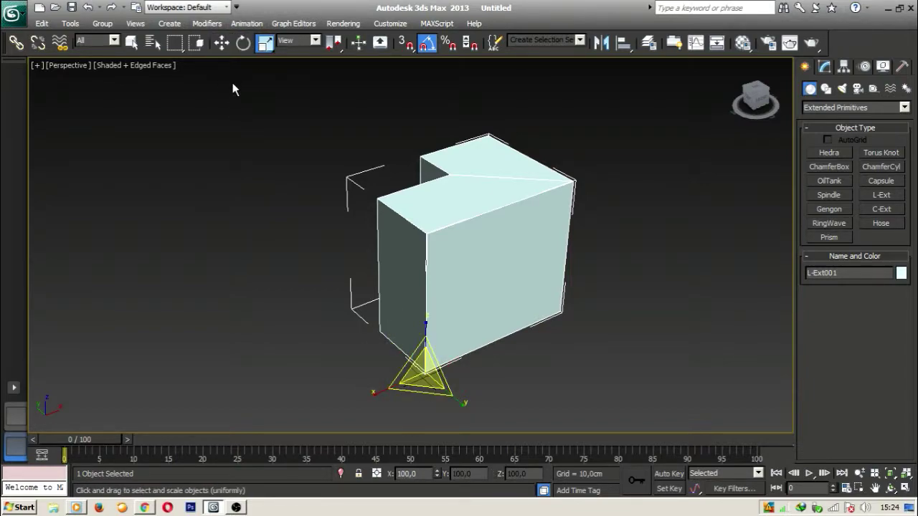
key(w)
key(e)
key(r)
key(w)
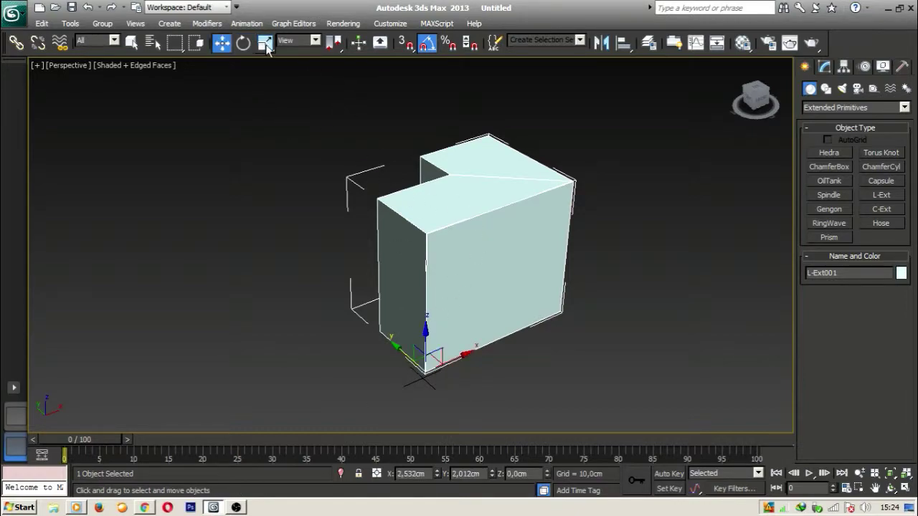
Step: Rotate the L-Ext 90 degrees about its Y axis so that it stands upright
key(e)
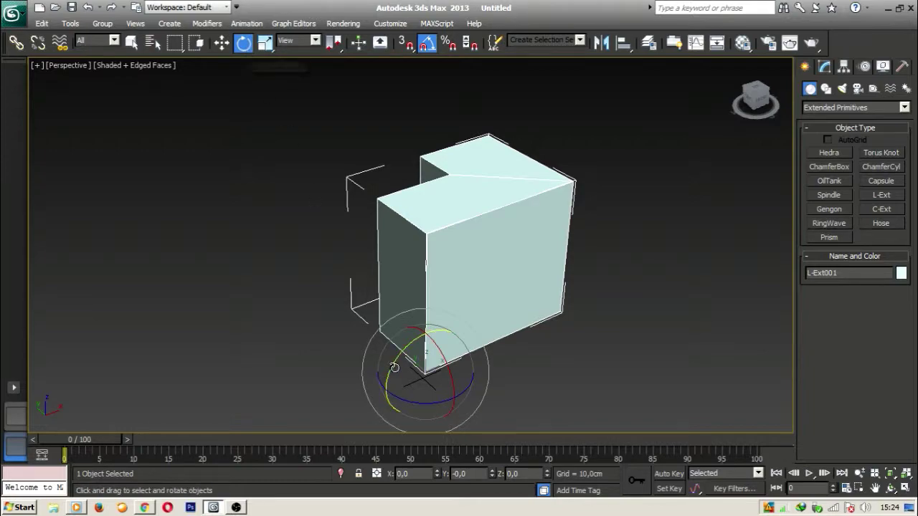
scroll(405, 294, up, 8)
scroll(413, 288, up, 6)
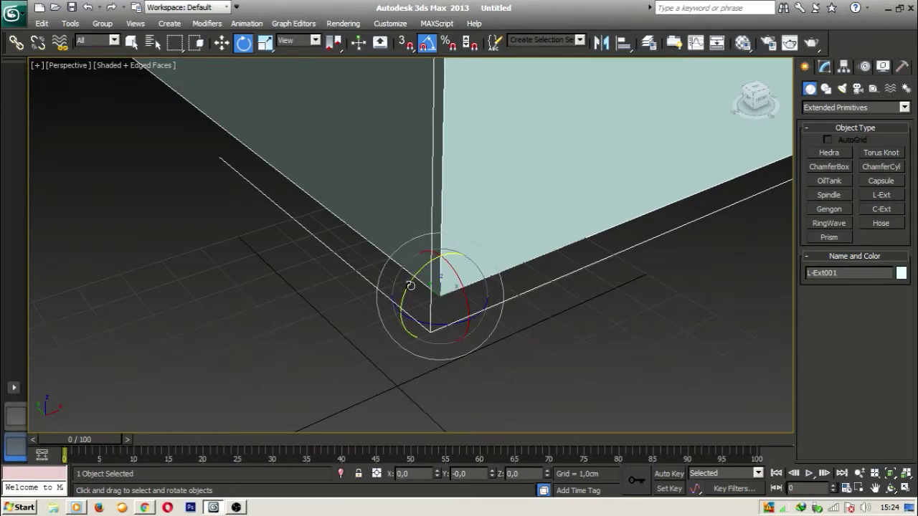
drag(411, 286, 456, 246)
middle_drag(466, 288, 557, 278)
scroll(450, 265, down, 7)
scroll(560, 273, up, 2)
middle_drag(614, 226, 510, 263)
scroll(523, 263, up, 4)
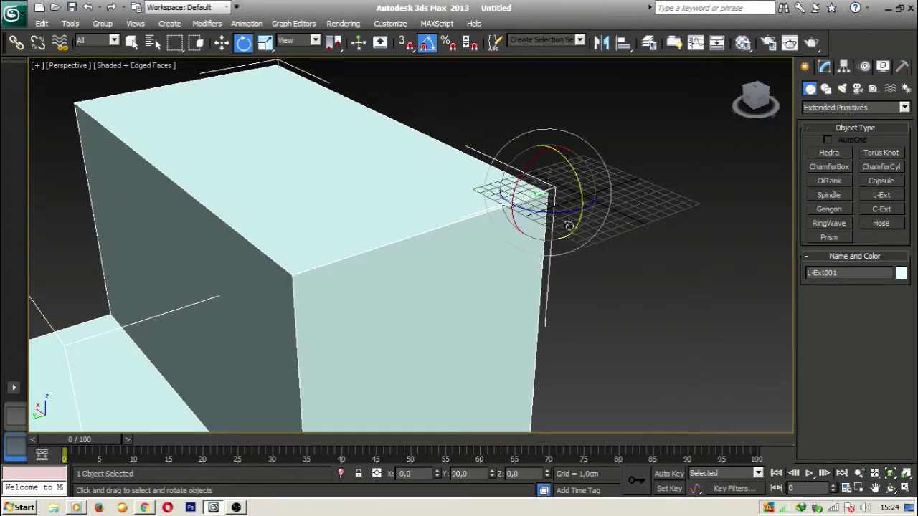
middle_drag(569, 226, 500, 268)
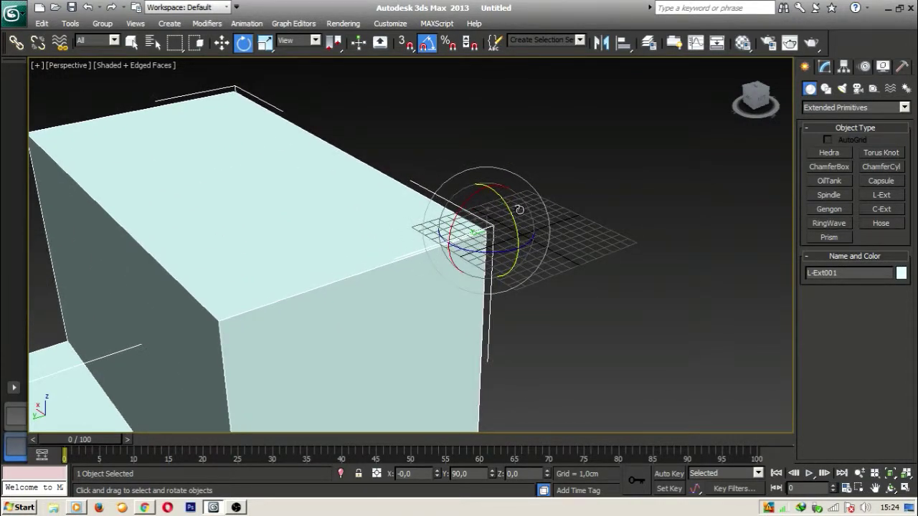
drag(509, 209, 525, 238)
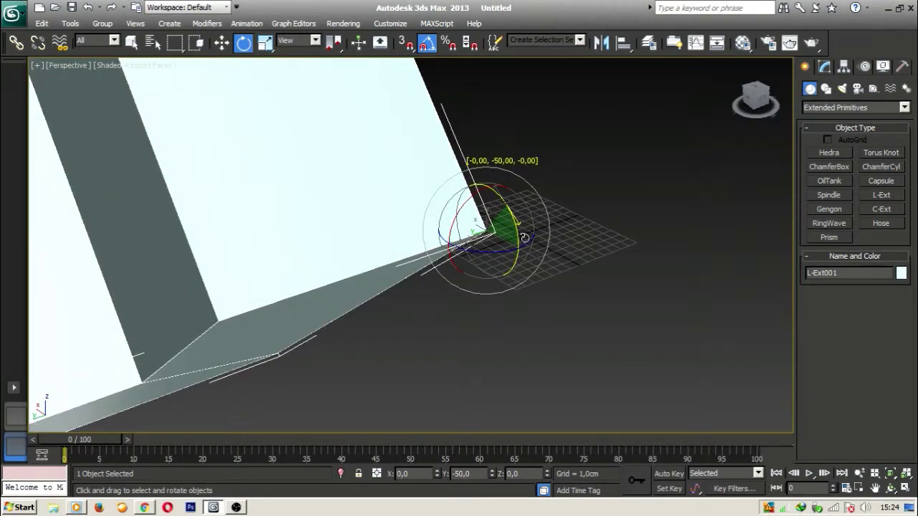
drag(525, 239, 511, 207)
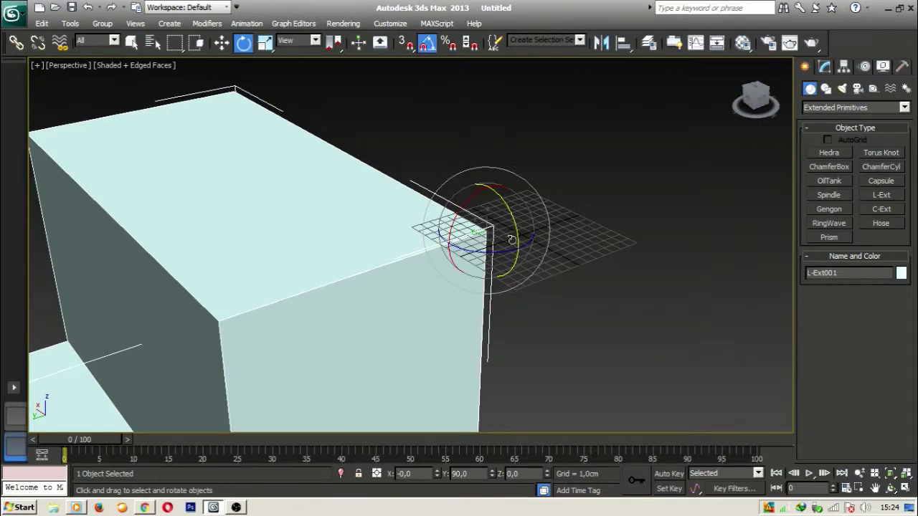
mouse_move(512, 213)
mouse_down()
mouse_move(506, 258)
mouse_move(524, 276)
mouse_move(508, 249)
mouse_move(510, 213)
mouse_up()
Step: Move the L-Ext straight up along the Z axis to about 44.96 cm
click(222, 42)
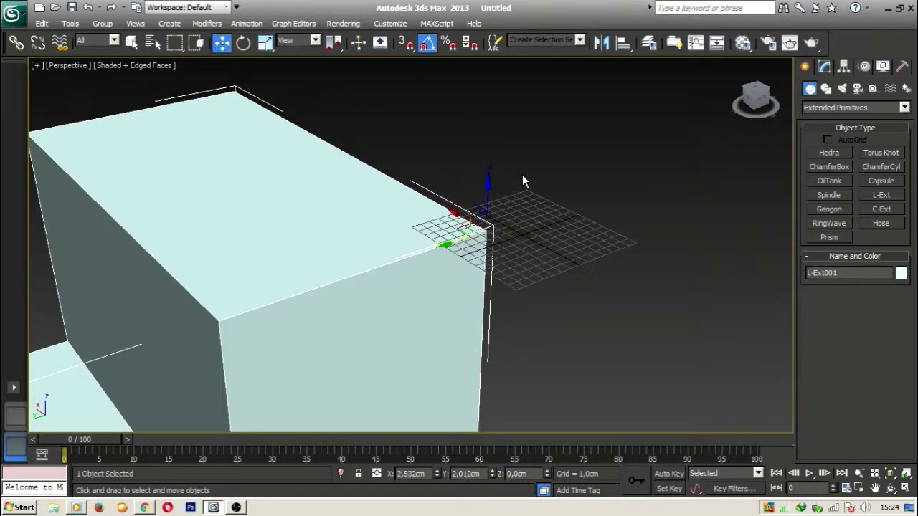
click(825, 67)
middle_drag(561, 297, 593, 296)
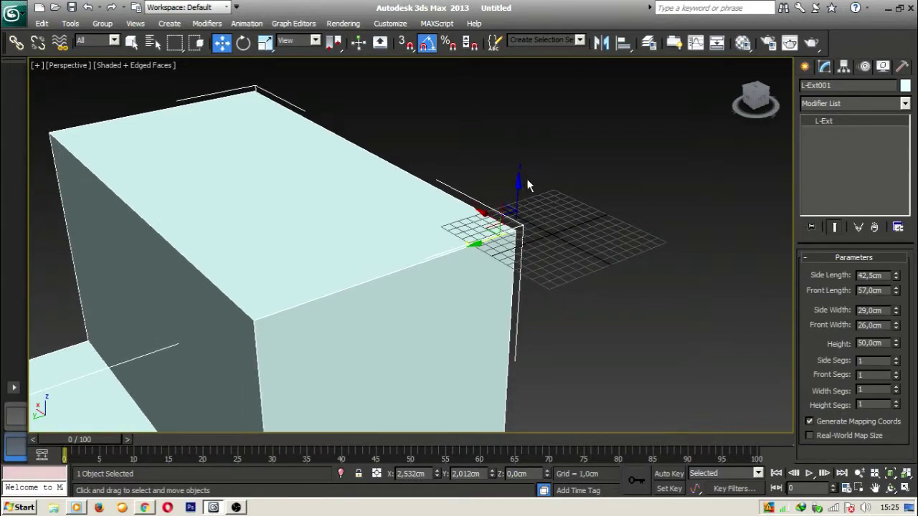
drag(520, 182, 508, 4)
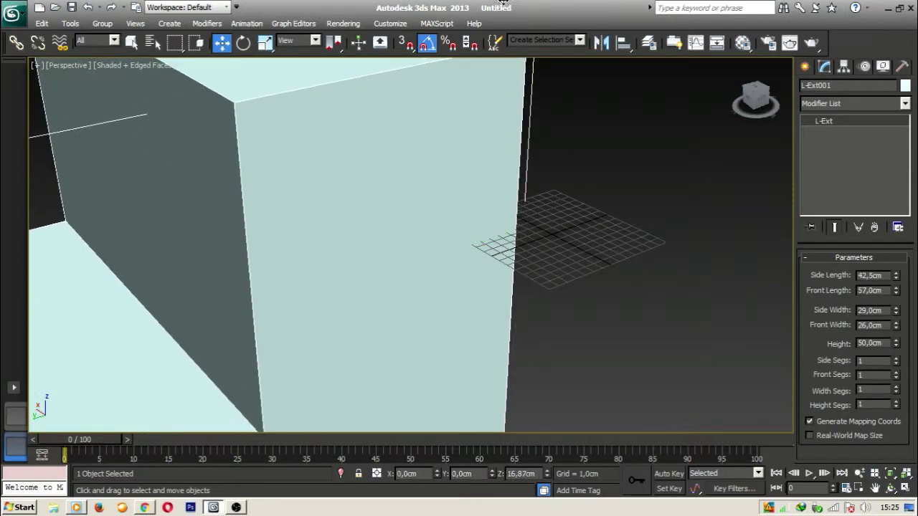
scroll(542, 232, down, 5)
drag(453, 122, 445, 14)
middle_drag(533, 240, 599, 329)
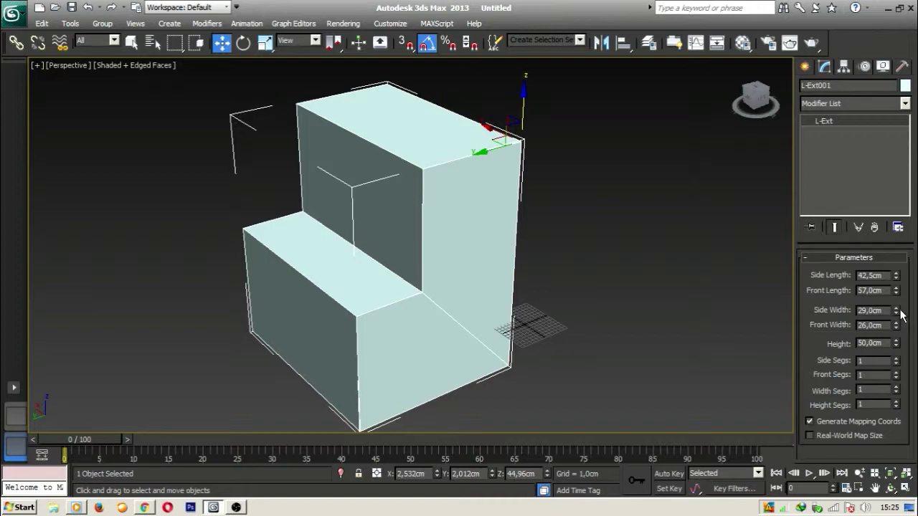
Step: Set the L-Ext's side width to 40 cm and its front width to 5 cm
mouse_move(897, 312)
mouse_down()
mouse_move(896, 284)
mouse_move(897, 308)
mouse_up()
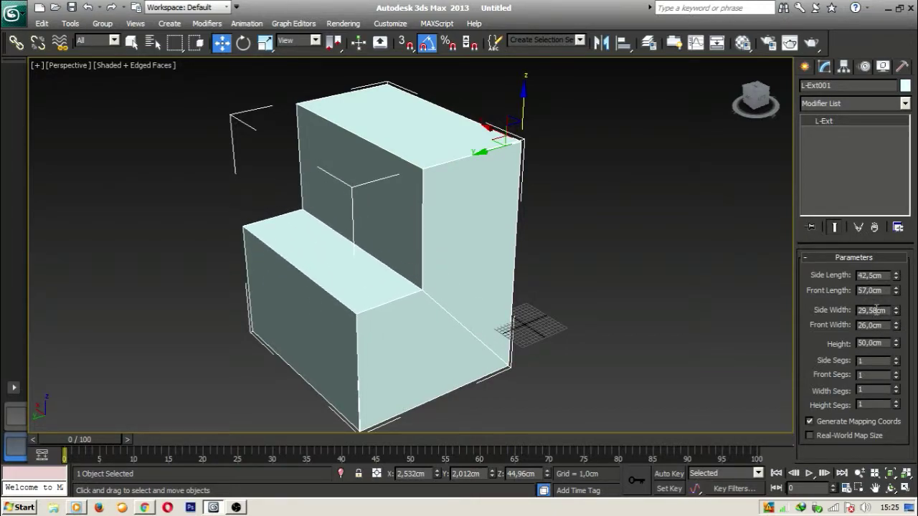
double_click(876, 310)
text(40)
key(Return)
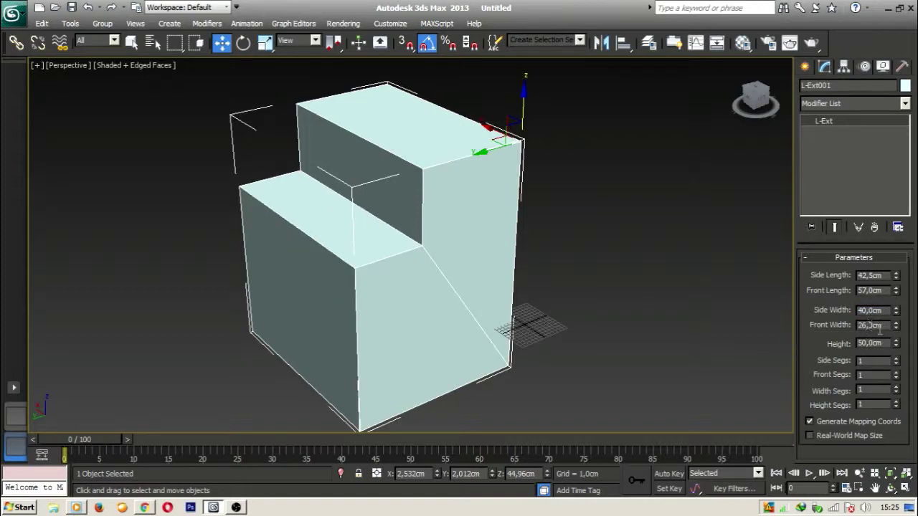
mouse_move(895, 325)
mouse_down()
mouse_move(897, 315)
mouse_move(900, 322)
mouse_up()
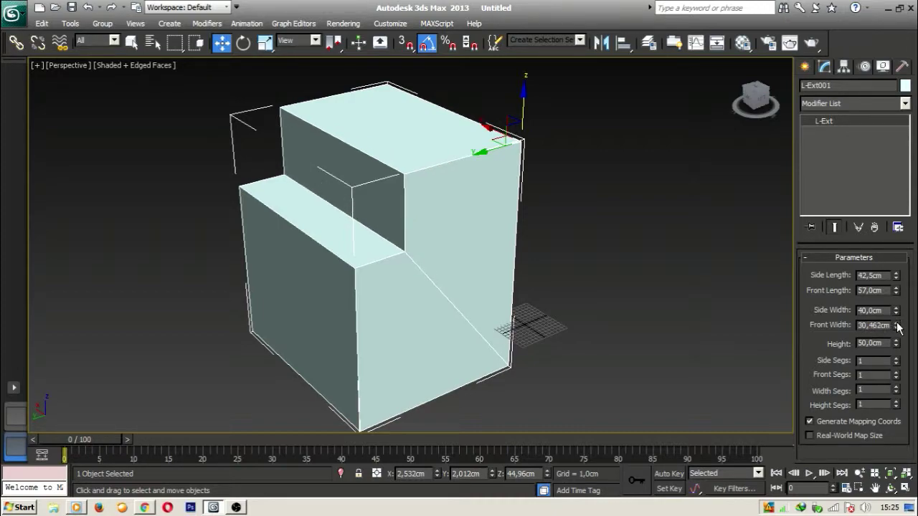
drag(898, 327, 914, 377)
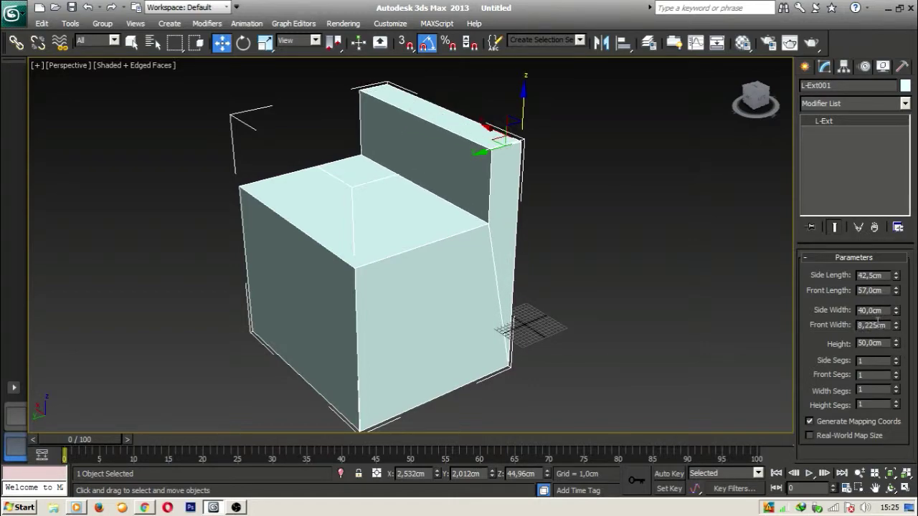
drag(878, 325, 645, 326)
text(5)
key(Return)
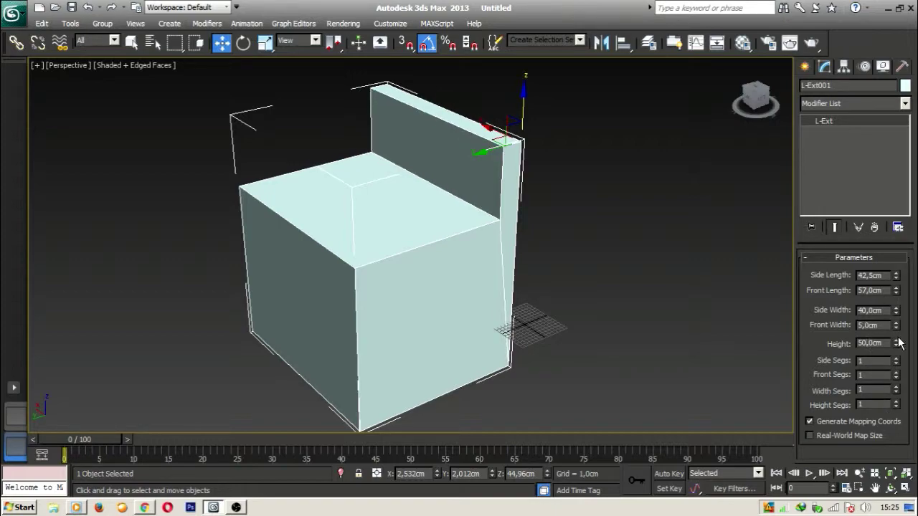
Step: Set the L-Ext's height to 50 cm, front length to 45 cm and side length to 30 cm, and reduce its side width to about 23.37 cm
mouse_move(897, 344)
mouse_down()
mouse_move(899, 318)
mouse_move(900, 344)
mouse_up()
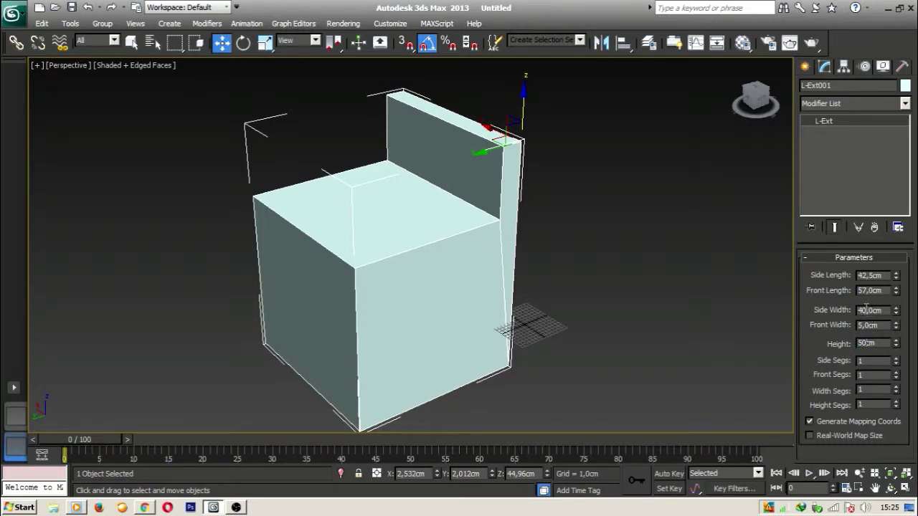
key(Return)
drag(895, 291, 899, 299)
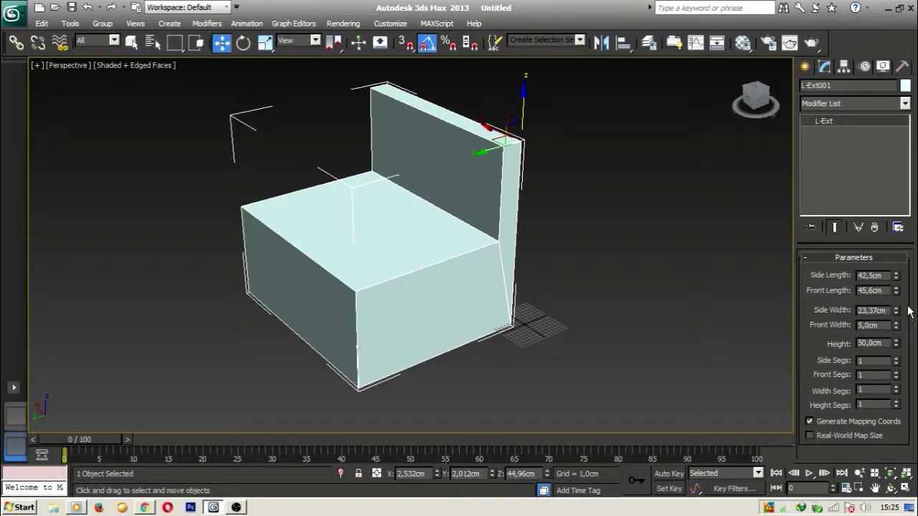
click(873, 275)
mouse_move(896, 276)
mouse_down()
mouse_move(903, 297)
mouse_move(881, 279)
mouse_up()
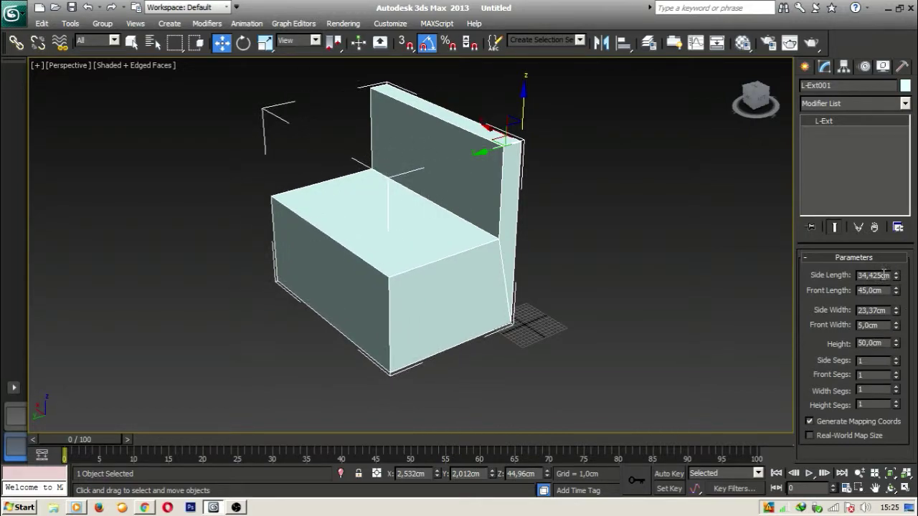
click(883, 270)
text(3cm)
key(Return)
Step: Set the L-Ext's side width to 30 cm
alt+middle_drag(619, 266, 769, 327)
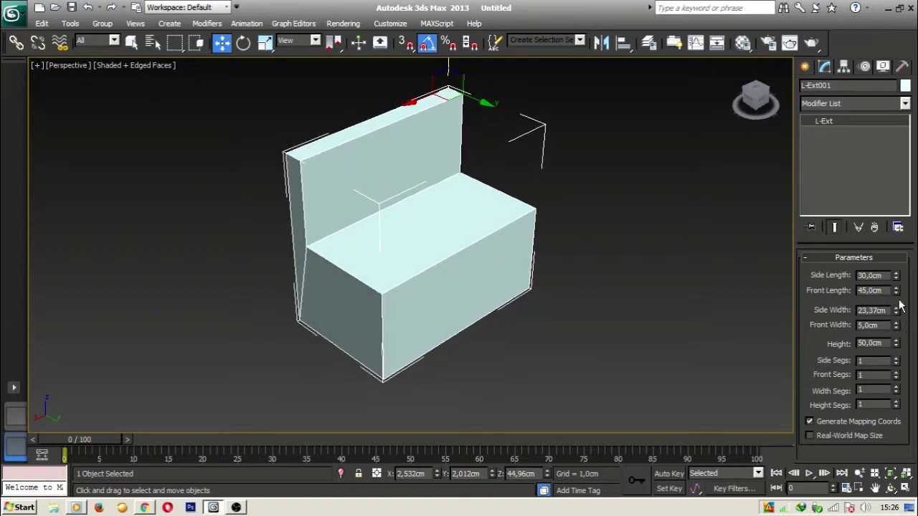
drag(898, 311, 903, 311)
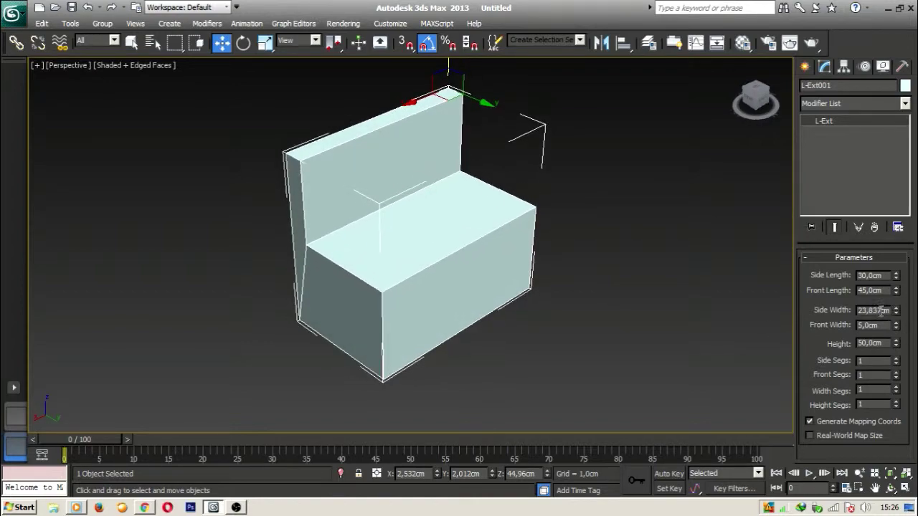
alt+middle_drag(661, 295, 692, 280)
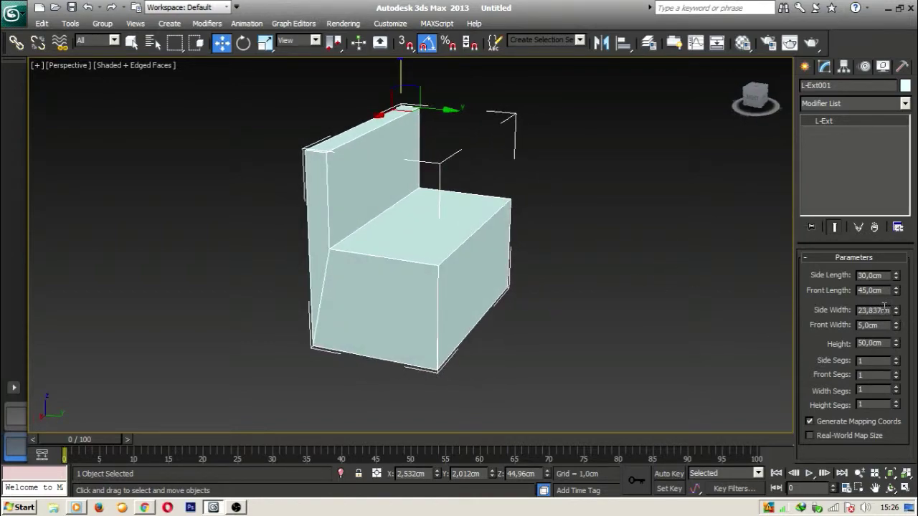
click(884, 307)
text(30)
key(Return)
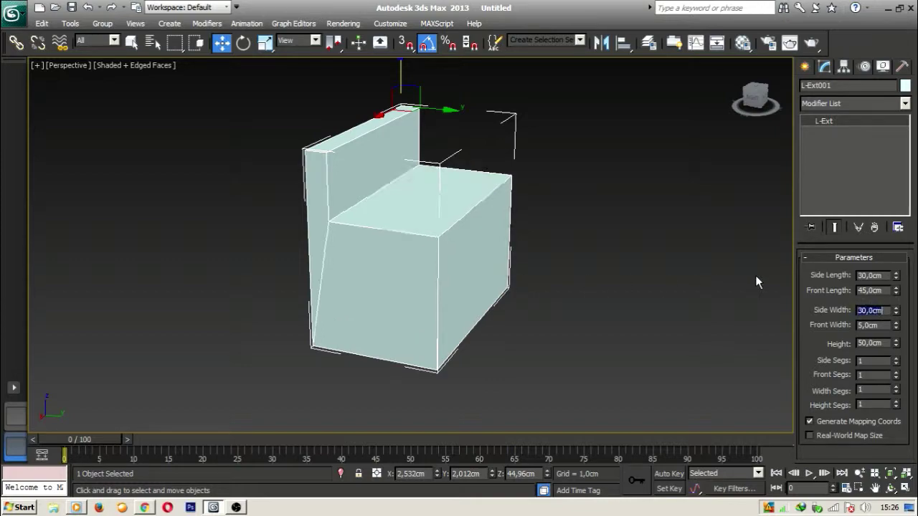
alt+middle_drag(673, 274, 523, 326)
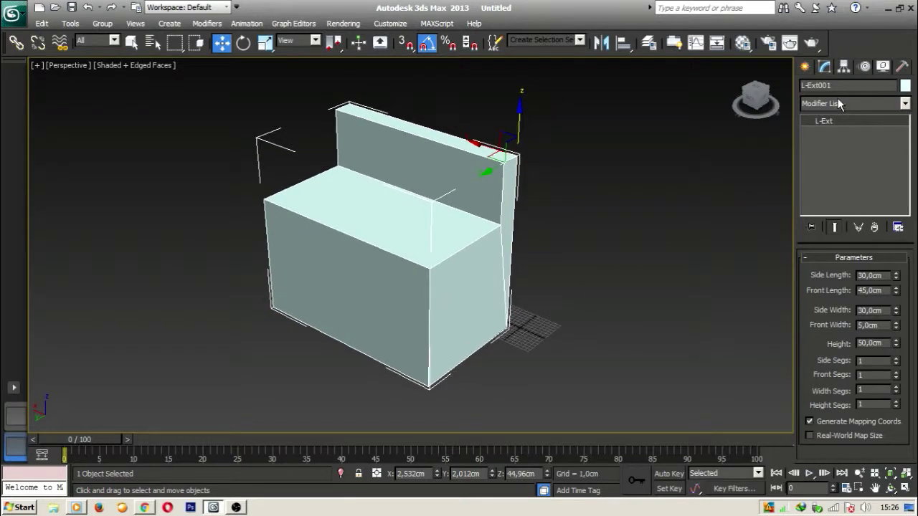
Step: Create a standard primitive plane about 388 cm long and 345 cm wide beneath the L-Ext as a floor
click(804, 66)
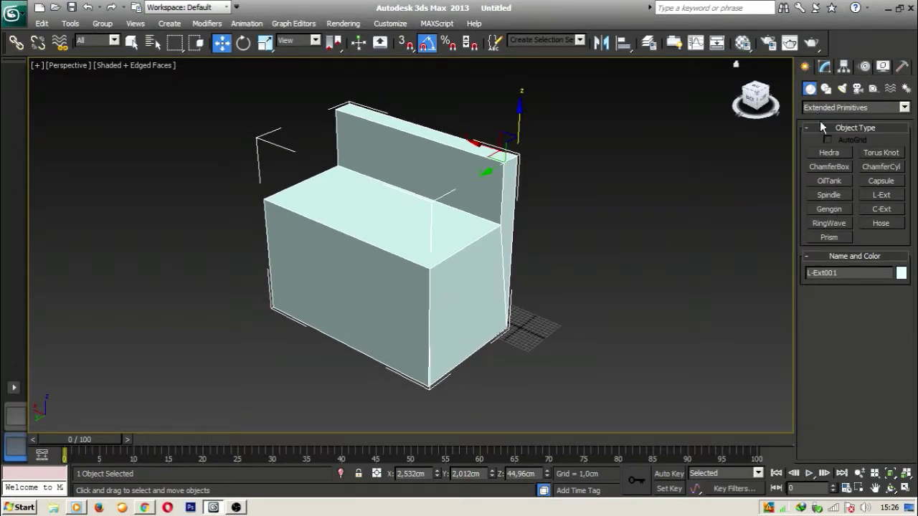
click(854, 107)
click(835, 117)
scroll(581, 258, down, 5)
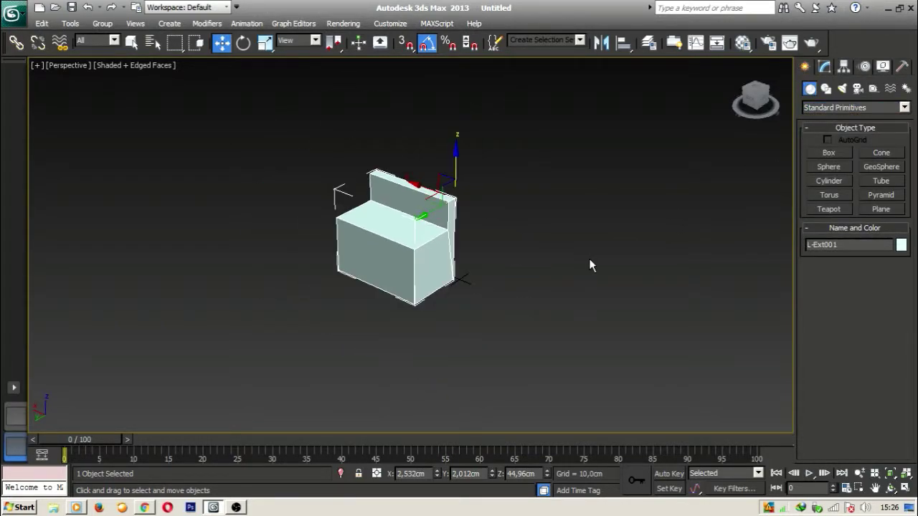
click(880, 209)
drag(405, 127, 451, 504)
scroll(562, 282, down, 5)
Step: Reduce the plane's length and width segments to 1 and enlarge it to about 2116.5 cm long and 2174.8 cm wide
click(896, 369)
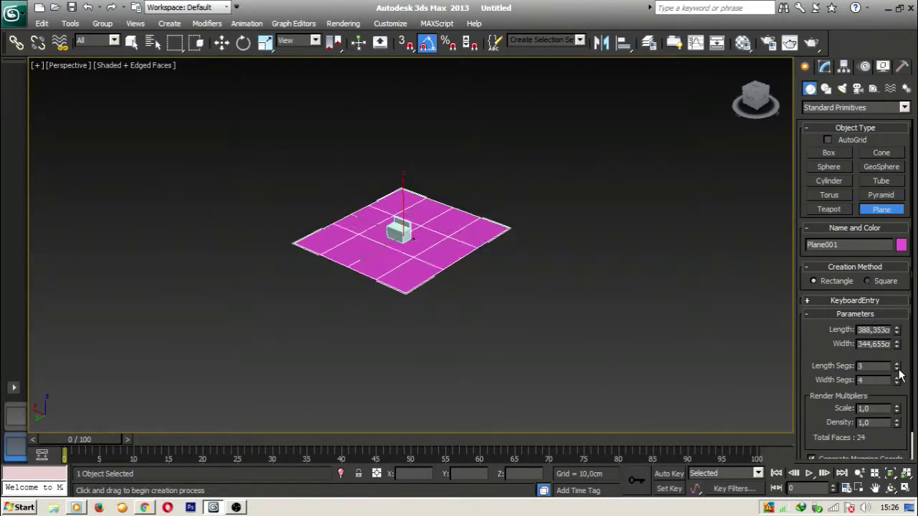
double_click(897, 369)
triple_click(897, 383)
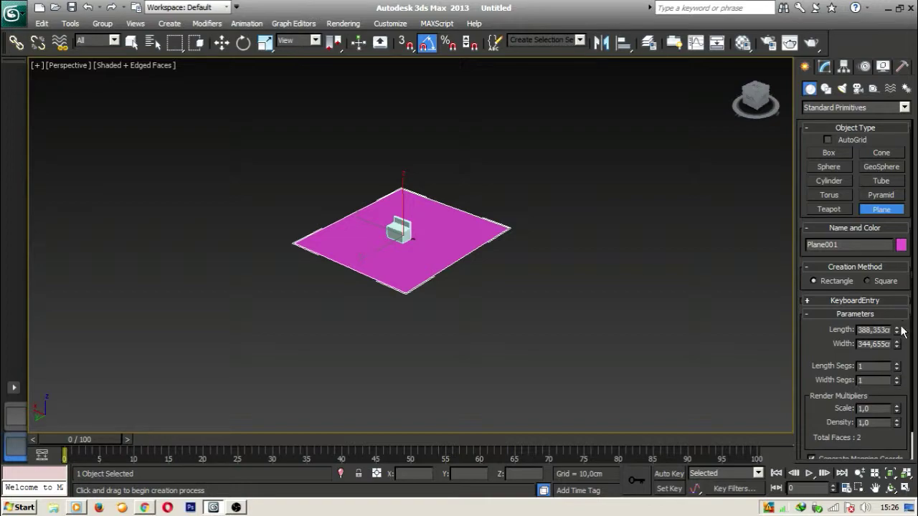
drag(902, 331, 907, 273)
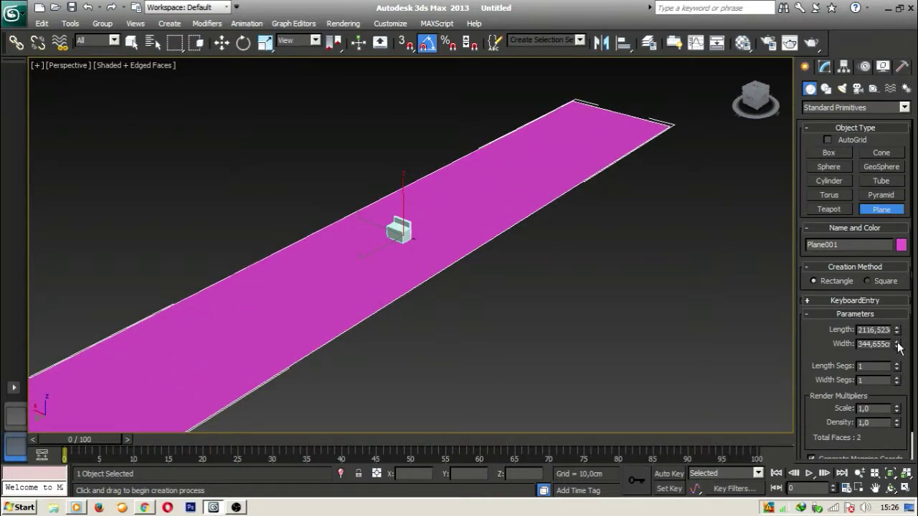
drag(899, 347, 902, 280)
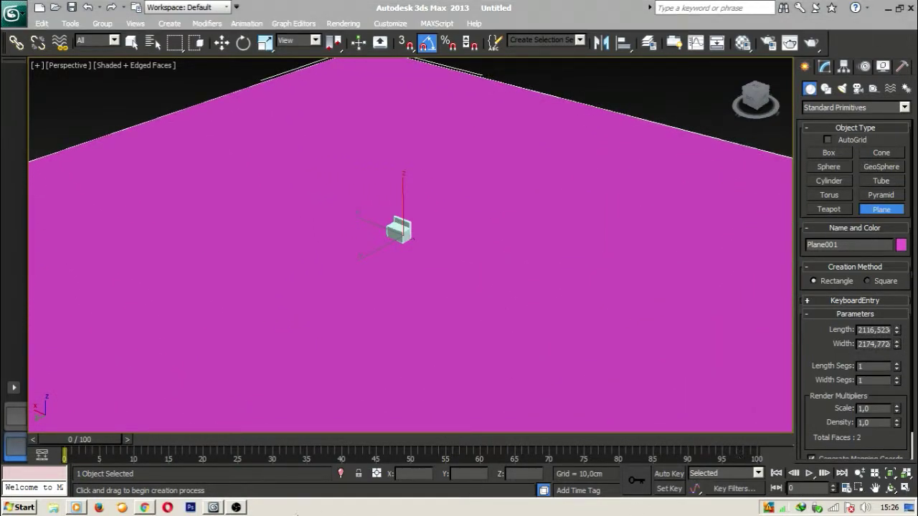
Step: Change the floor plane's object color to the dark red swatch in the 3ds Max palette
click(902, 245)
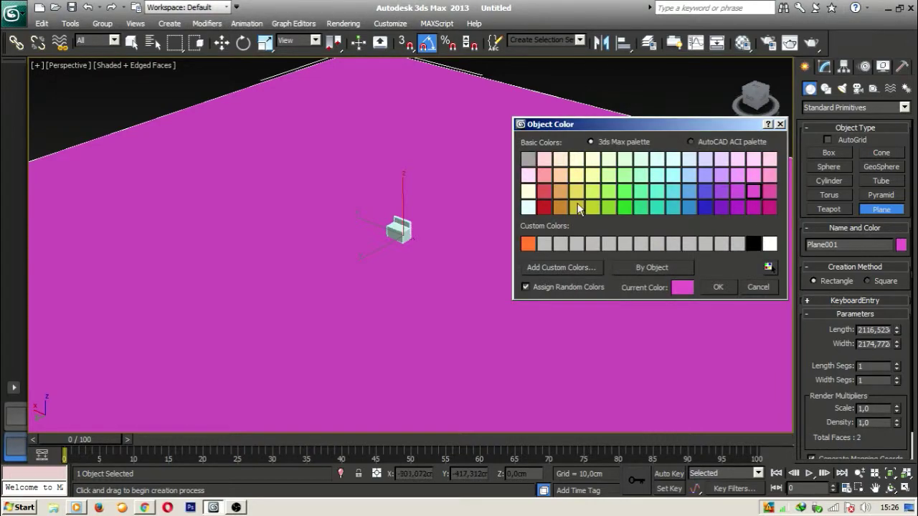
click(544, 207)
click(720, 288)
Step: Select the L-Ext seat and change its object color to bright green
scroll(488, 256, up, 3)
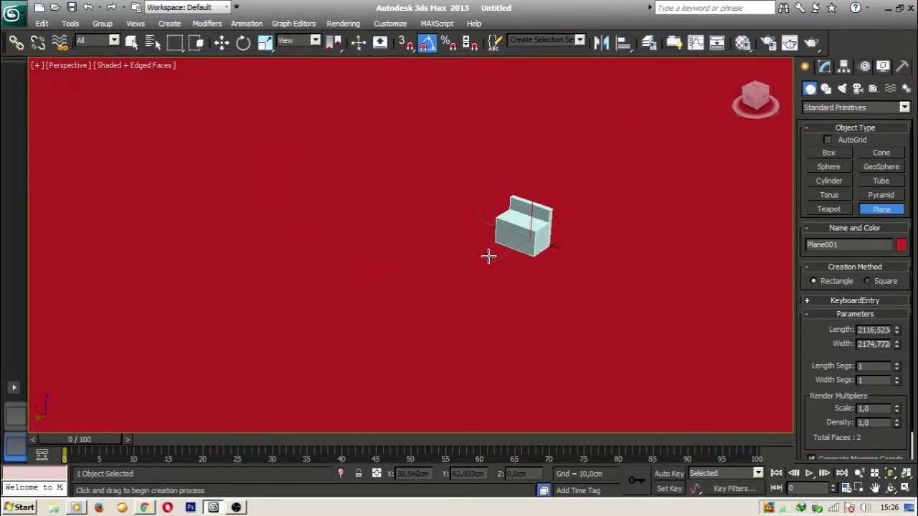
scroll(488, 256, up, 6)
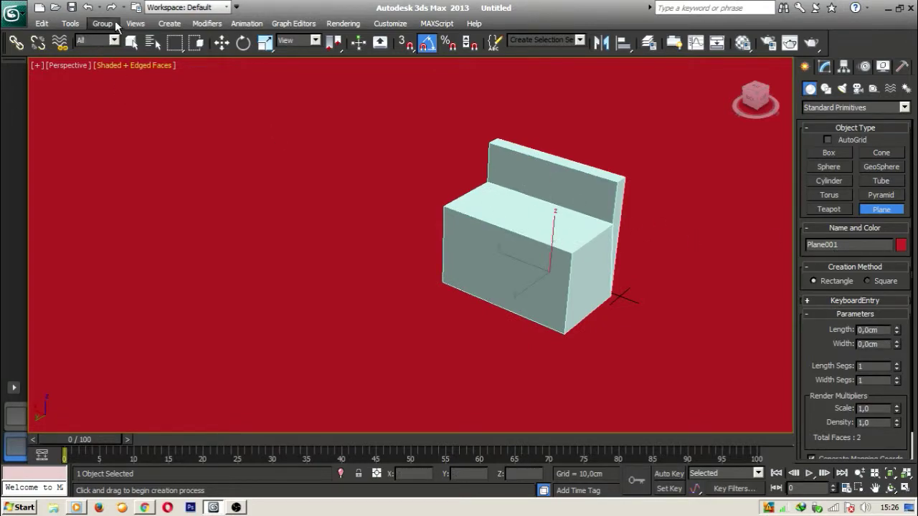
click(222, 42)
click(513, 205)
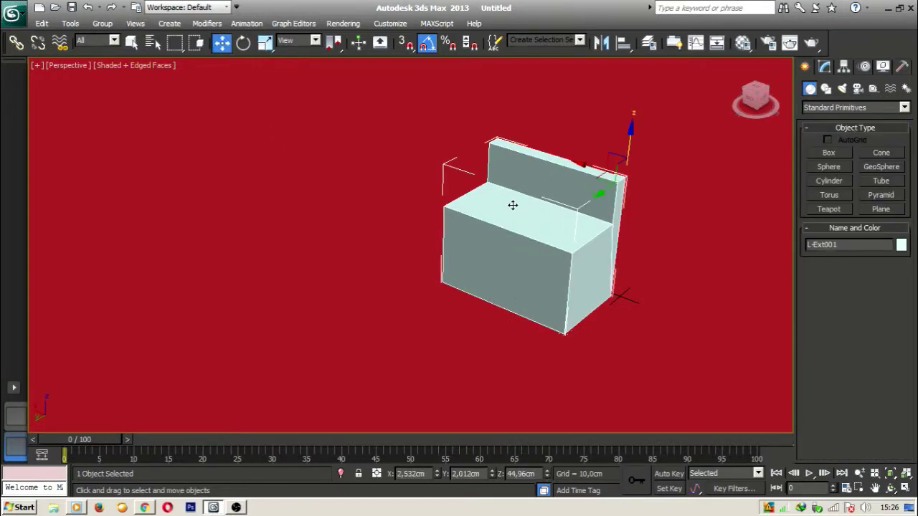
click(901, 245)
click(625, 207)
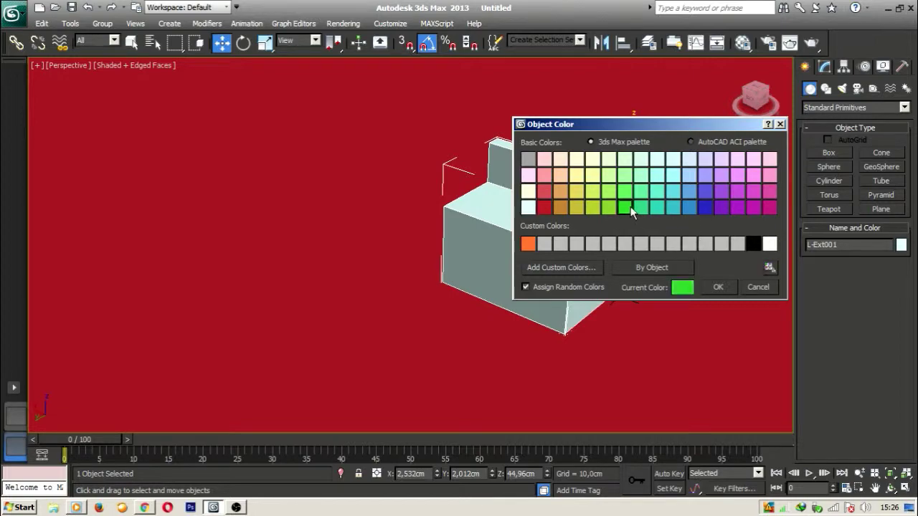
click(718, 287)
middle_drag(645, 251, 446, 233)
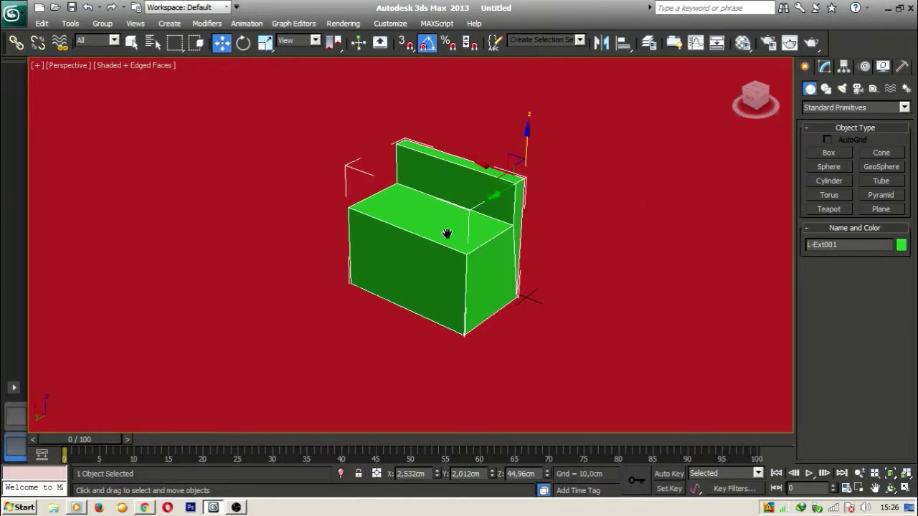
Step: Create a C-Ext extended primitive beside the seat, with arms about 127.4 cm, side about 87.9 cm, height about 69.9 cm and walls about 2.33 cm thick
click(841, 107)
click(834, 129)
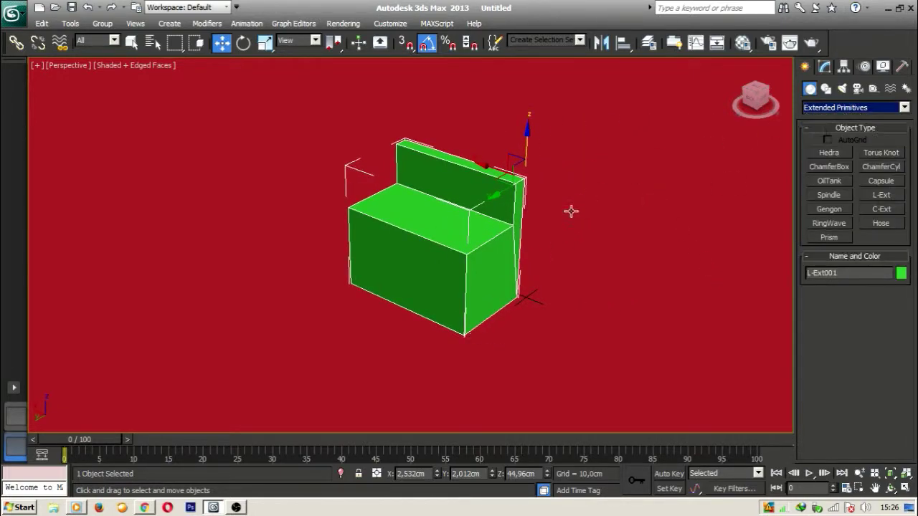
middle_drag(570, 208, 562, 185)
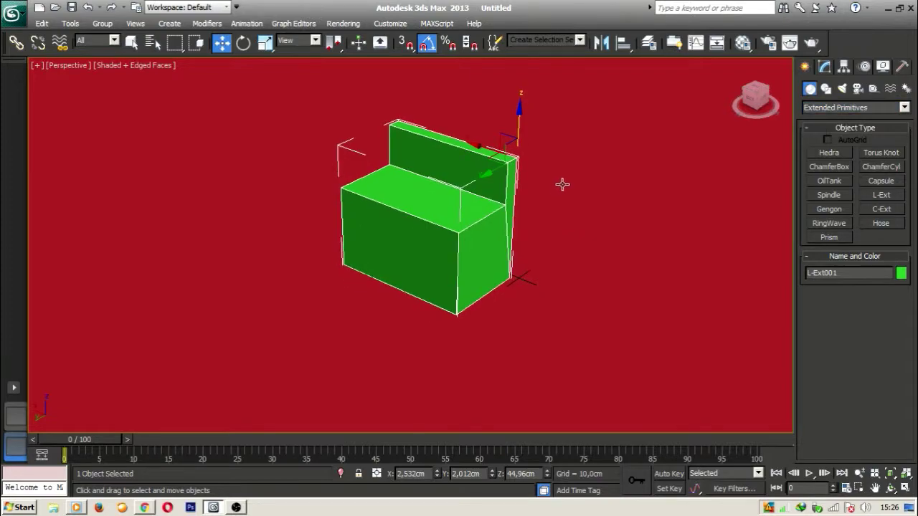
click(887, 214)
middle_drag(562, 229, 555, 224)
scroll(555, 223, down, 2)
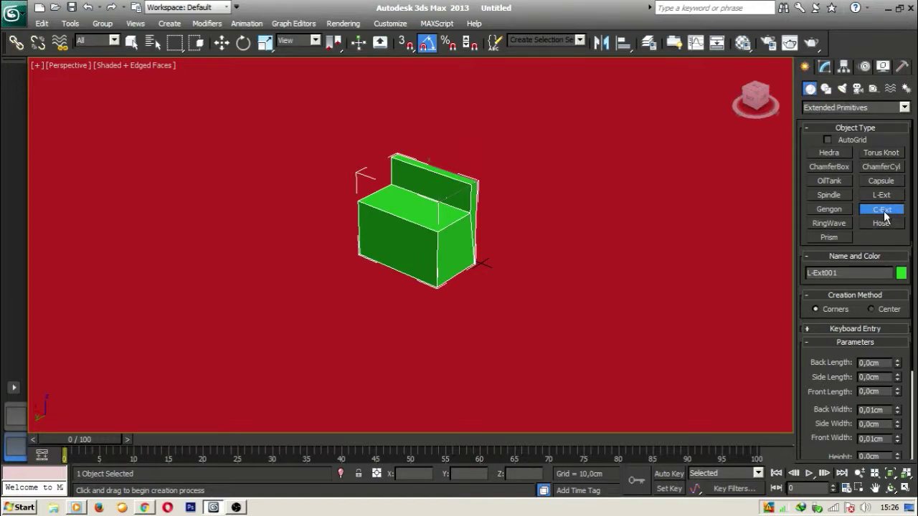
middle_drag(492, 292, 518, 263)
drag(333, 224, 415, 416)
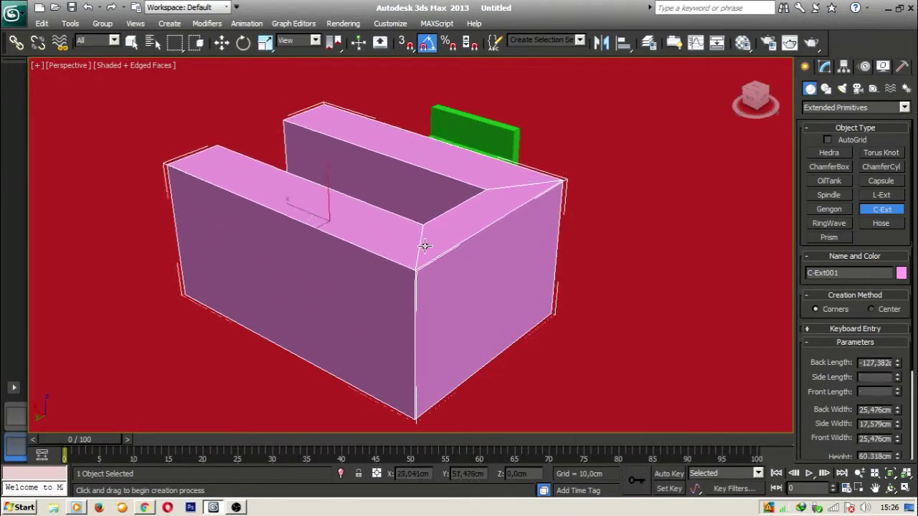
click(429, 218)
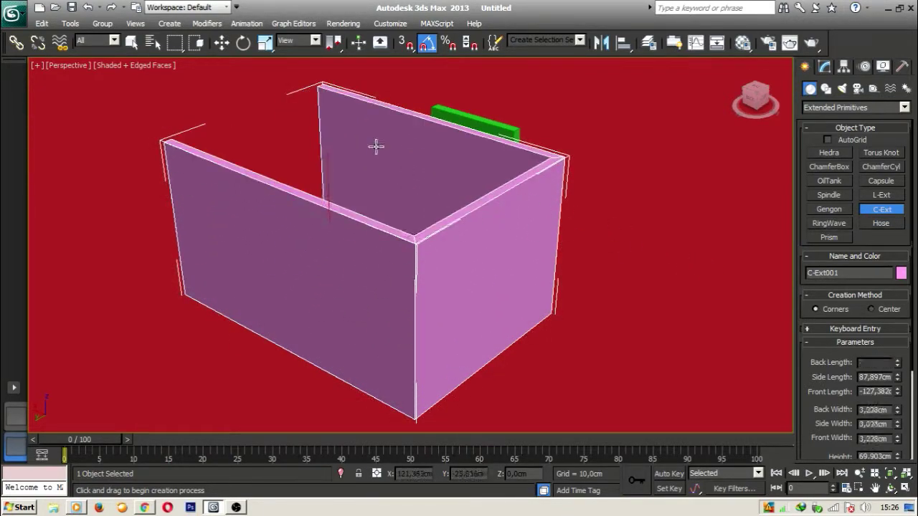
click(375, 133)
middle_drag(321, 94, 345, 104)
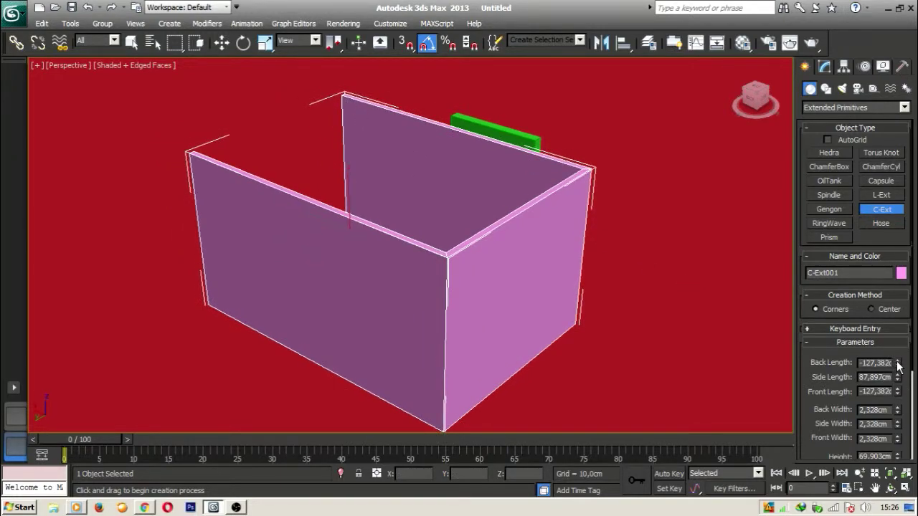
Step: Adjust the C-Ext's back length to about 170.7 cm and its front length to about 122.3 cm
drag(898, 366, 887, 345)
drag(895, 391, 862, 257)
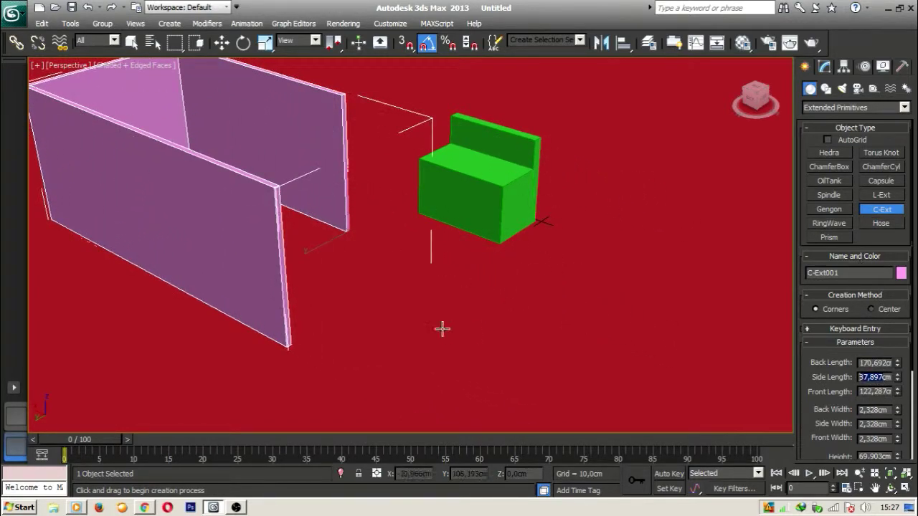
middle_drag(467, 222, 500, 228)
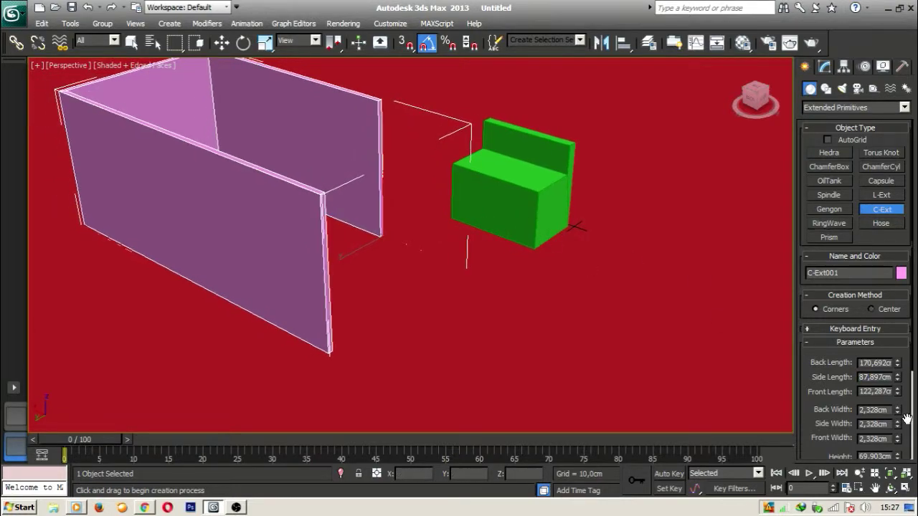
Step: Set the C-Ext's back length, side length and front length to 100 cm each
double_click(886, 357)
text(100)
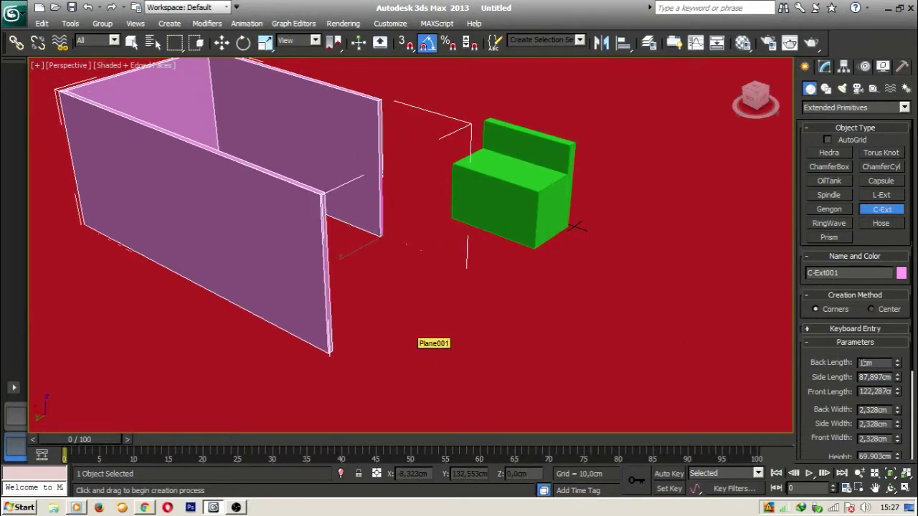
key(Return)
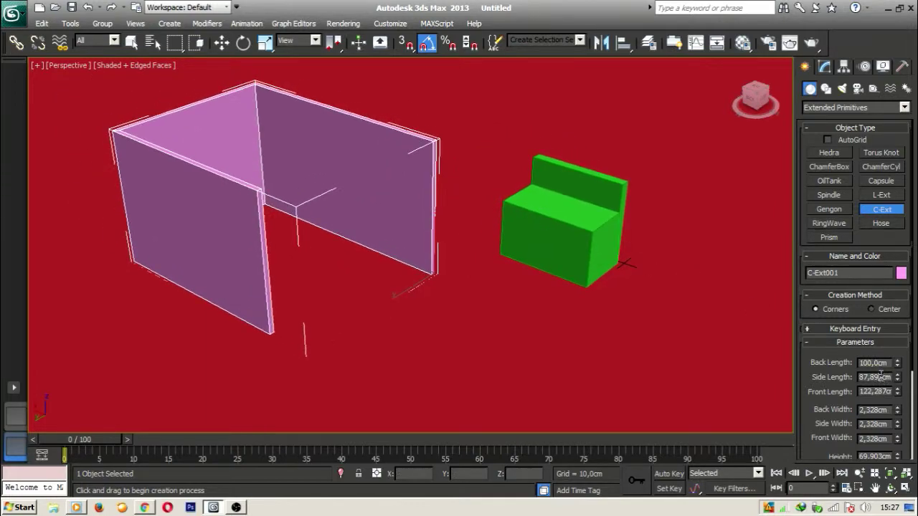
double_click(880, 375)
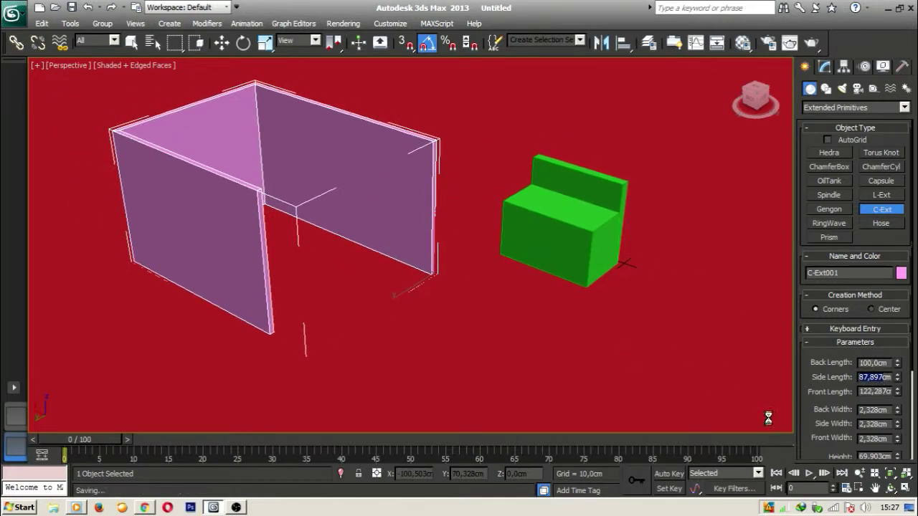
text(100cm)
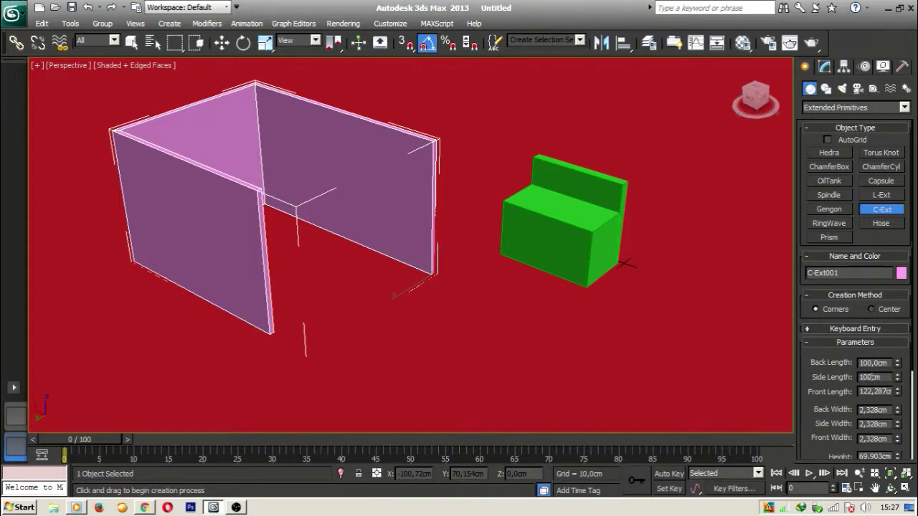
text(0)
key(Return)
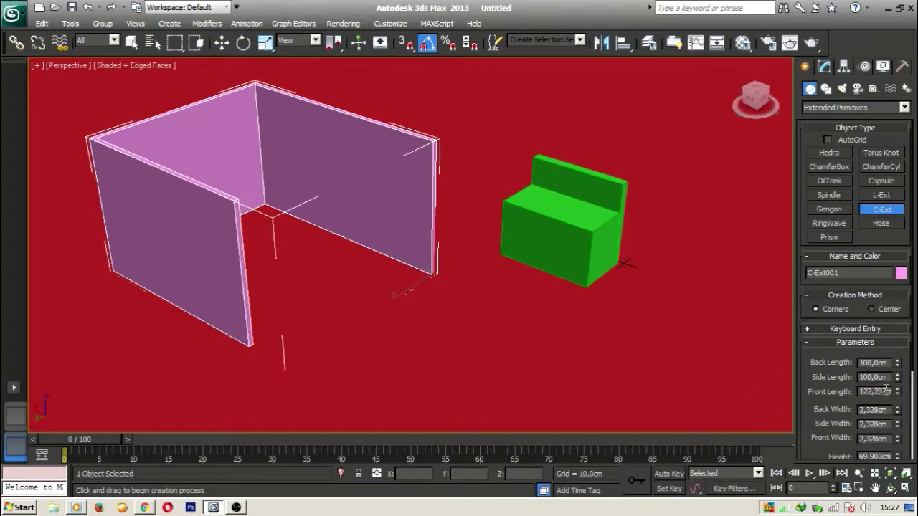
double_click(888, 389)
text(100cm)
key(Return)
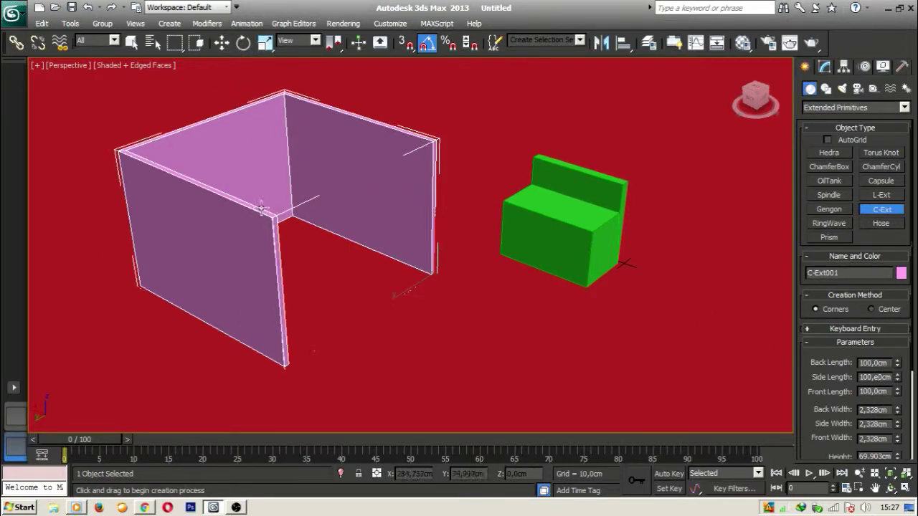
Step: Rotate the C-Ext -90 degrees about the Y axis so it stands upright like a table
middle_drag(288, 181, 371, 199)
click(244, 42)
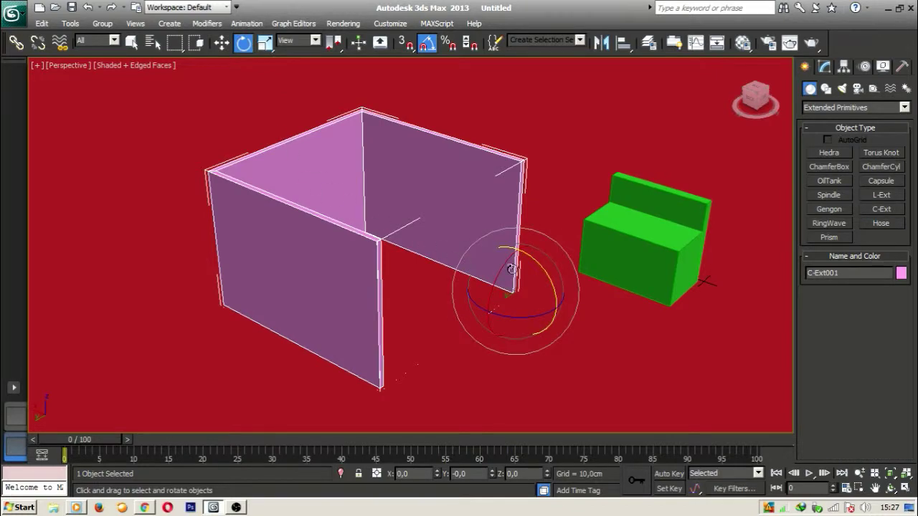
drag(543, 268, 543, 308)
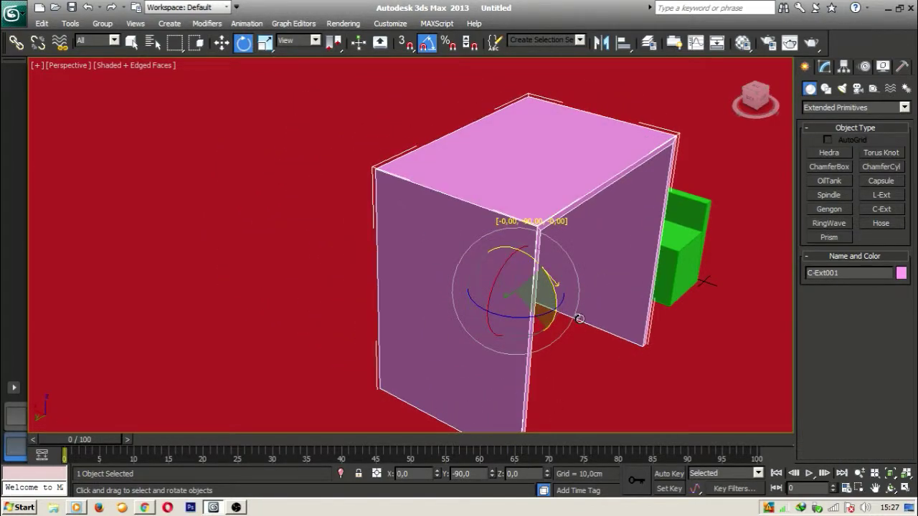
alt+middle_drag(579, 324, 536, 333)
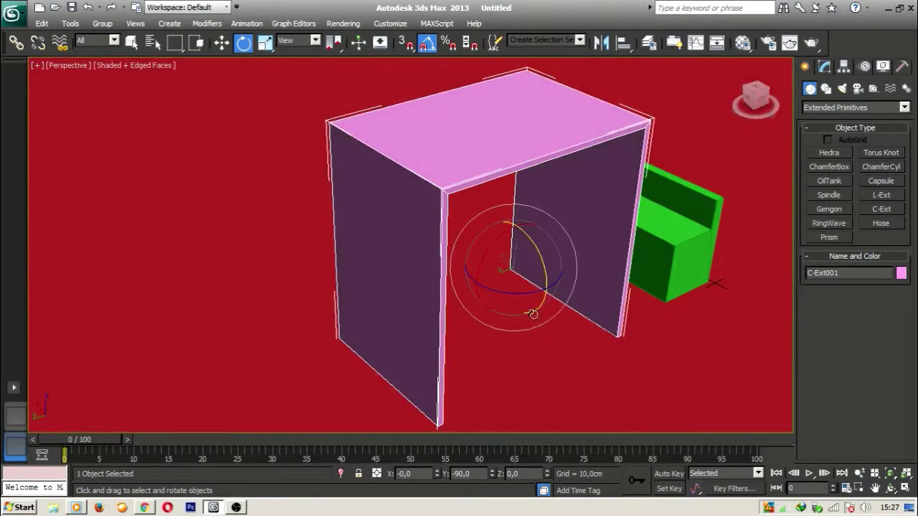
Step: Show the C-Ext's modifiable parameters and rotate the upright shape 90 degrees about the Z axis
click(222, 43)
click(824, 66)
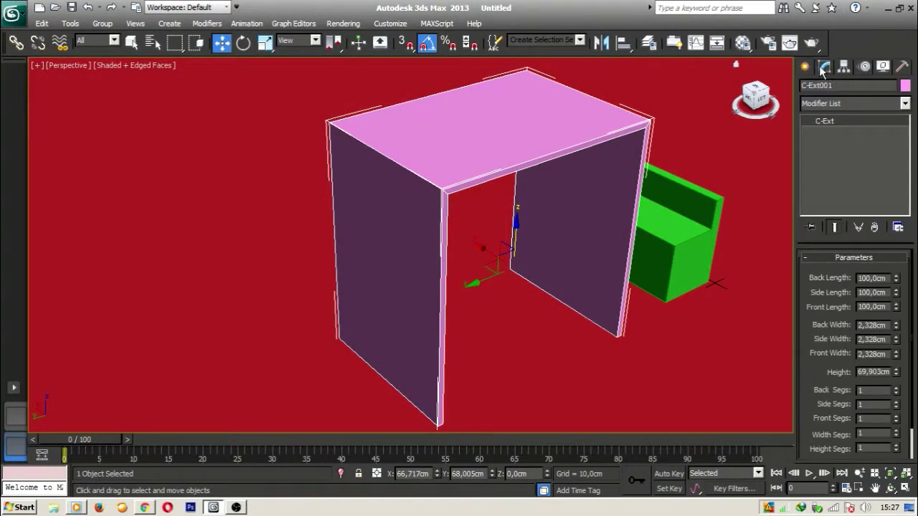
click(244, 43)
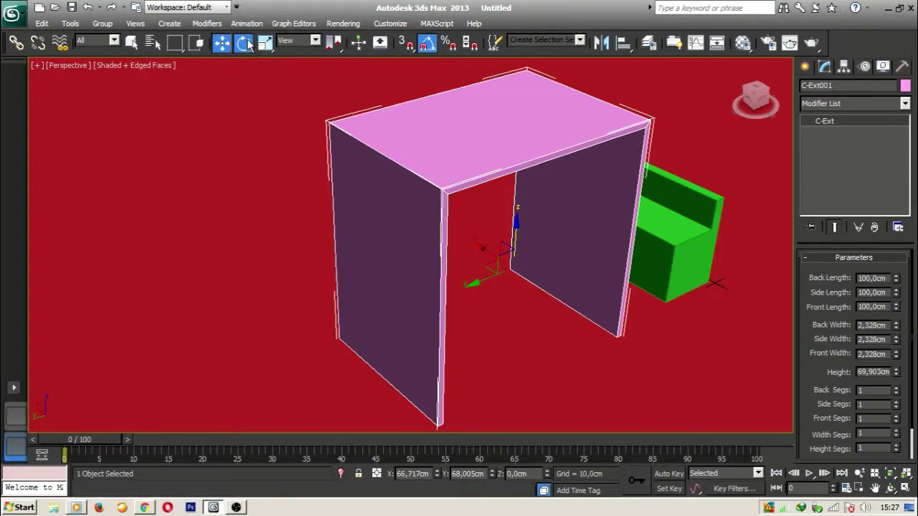
drag(517, 291, 455, 286)
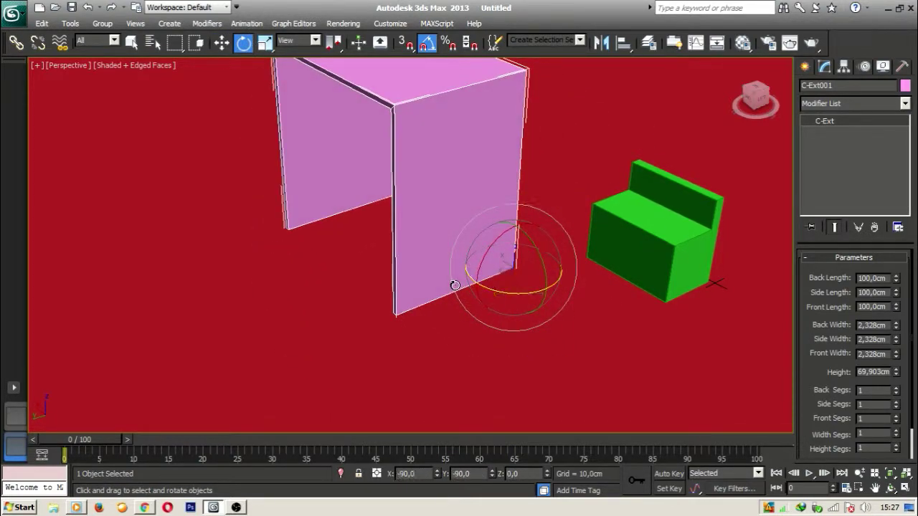
Step: Move the C-Ext along the X axis to about X 52.6 cm
click(222, 43)
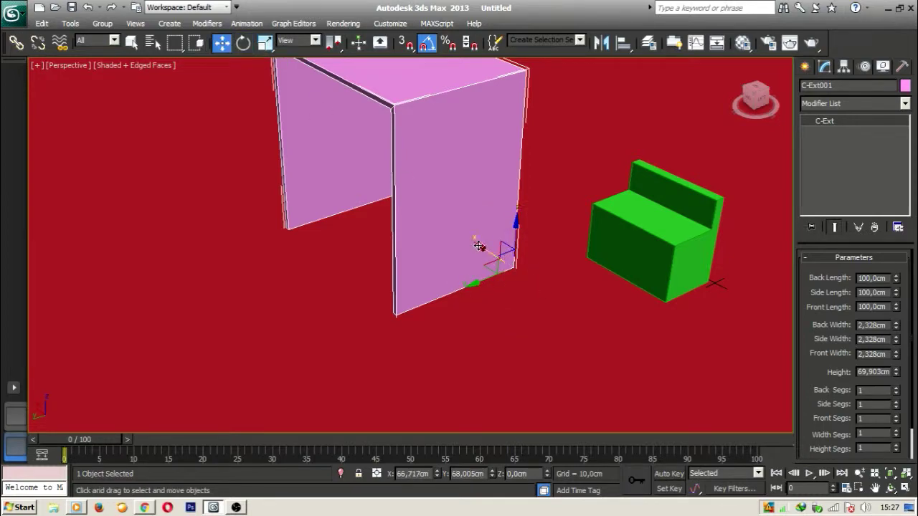
middle_drag(467, 244, 452, 245)
scroll(500, 258, up, 2)
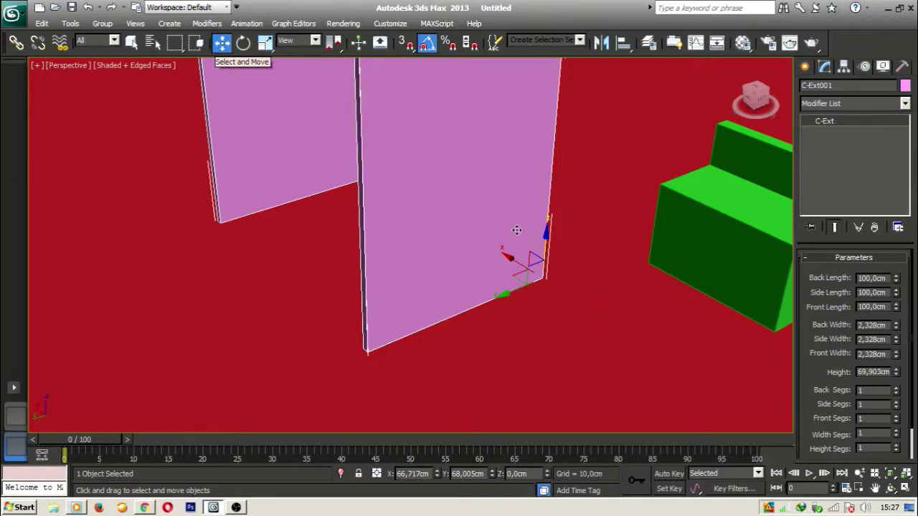
scroll(506, 258, up, 3)
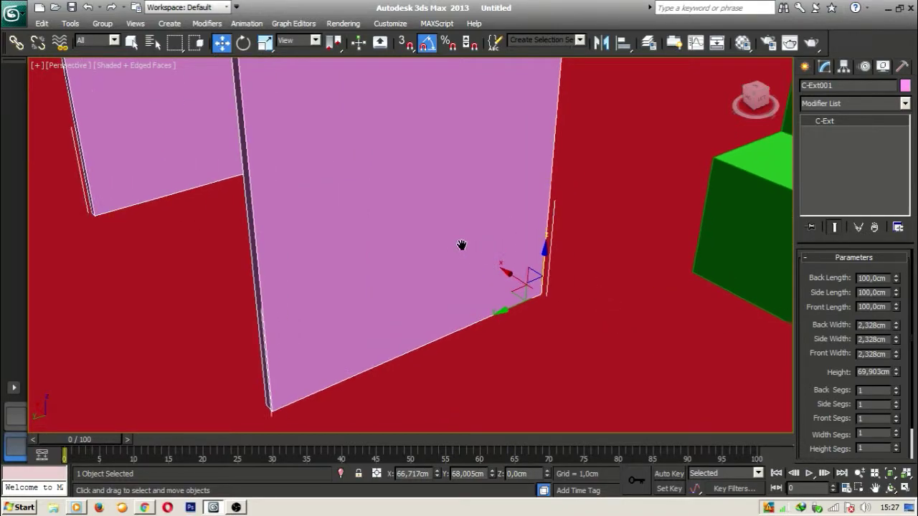
middle_drag(509, 269, 453, 246)
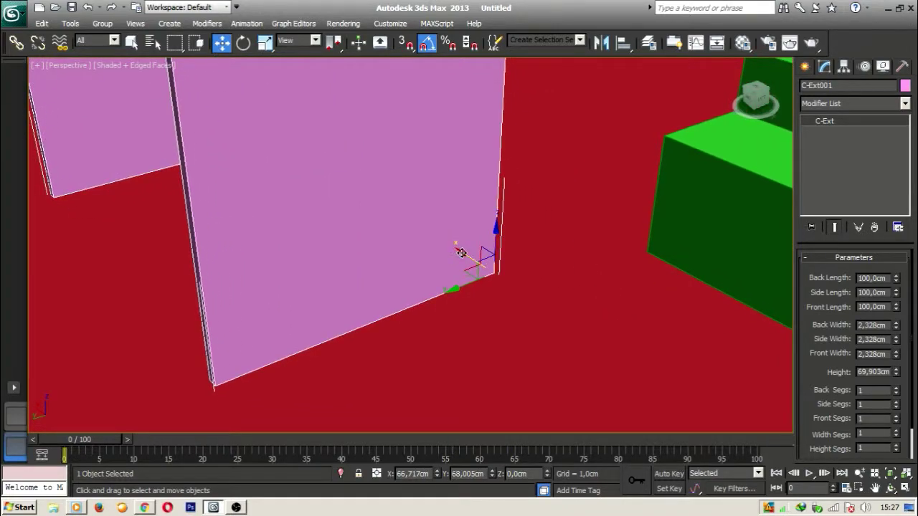
drag(463, 251, 466, 254)
drag(542, 302, 518, 278)
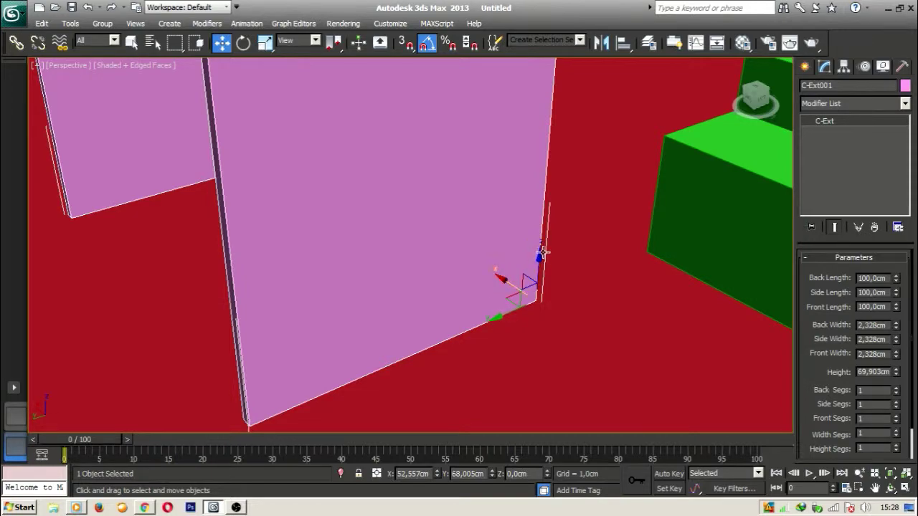
drag(539, 257, 534, 101)
alt+middle_drag(547, 141, 428, 152)
drag(428, 157, 428, 133)
key(ctrl+z)
key(ctrl+z)
Step: Move the C-Ext along the X axis to about X -26.6 cm, near the green seat
alt+middle_drag(471, 140, 433, 274)
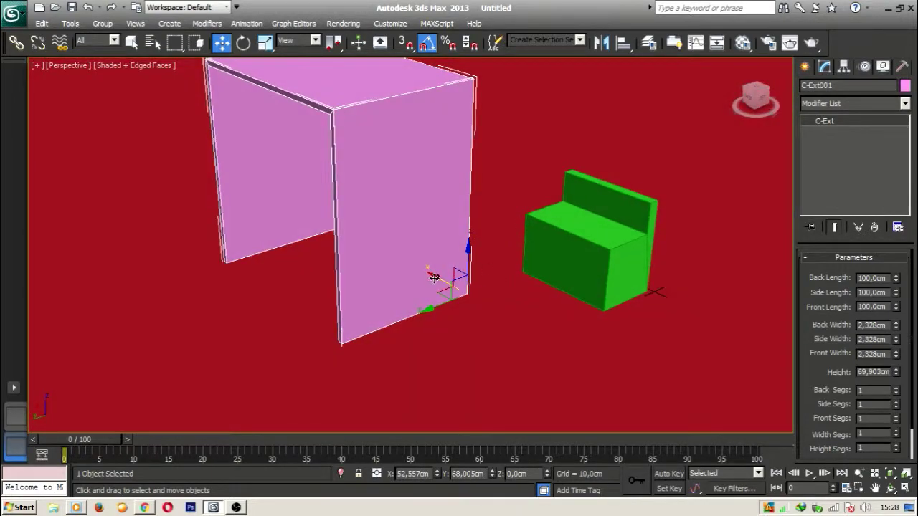
scroll(433, 275, up, 5)
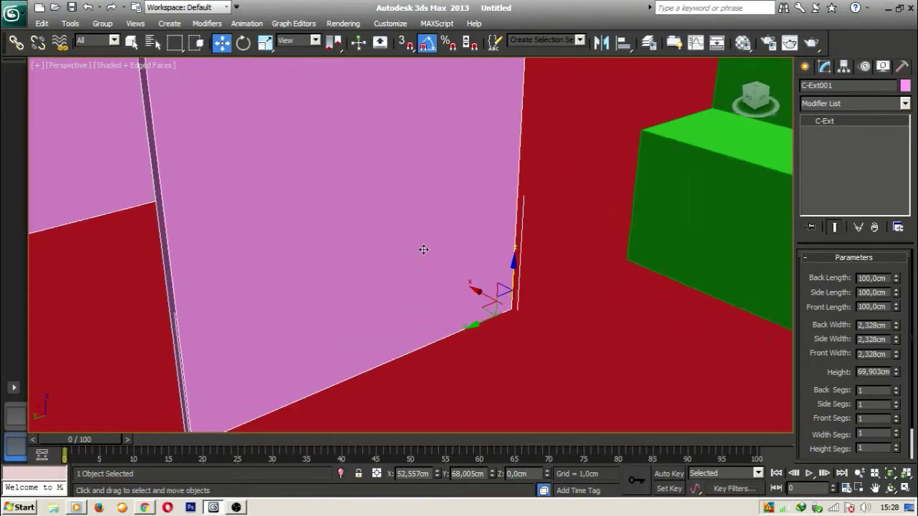
middle_drag(480, 290, 395, 255)
scroll(485, 240, down, 4)
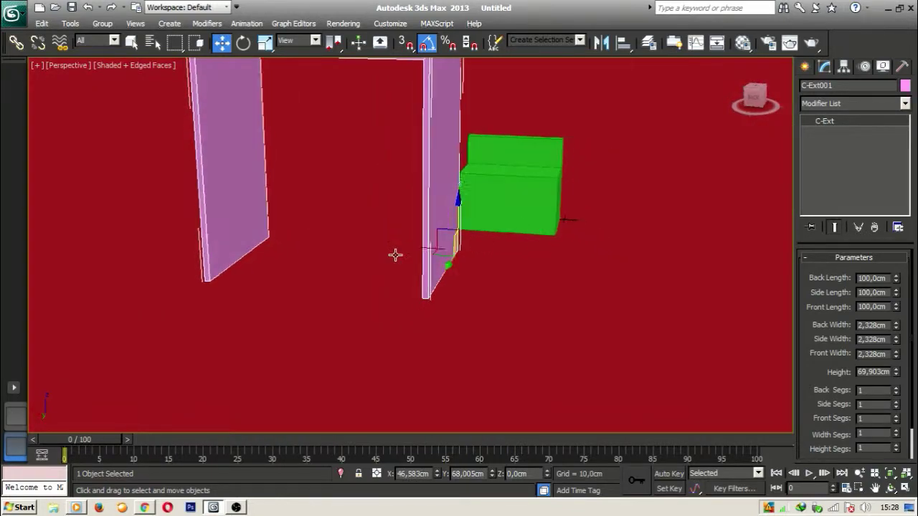
drag(406, 246, 562, 254)
alt+middle_drag(492, 258, 532, 252)
scroll(383, 242, down, 2)
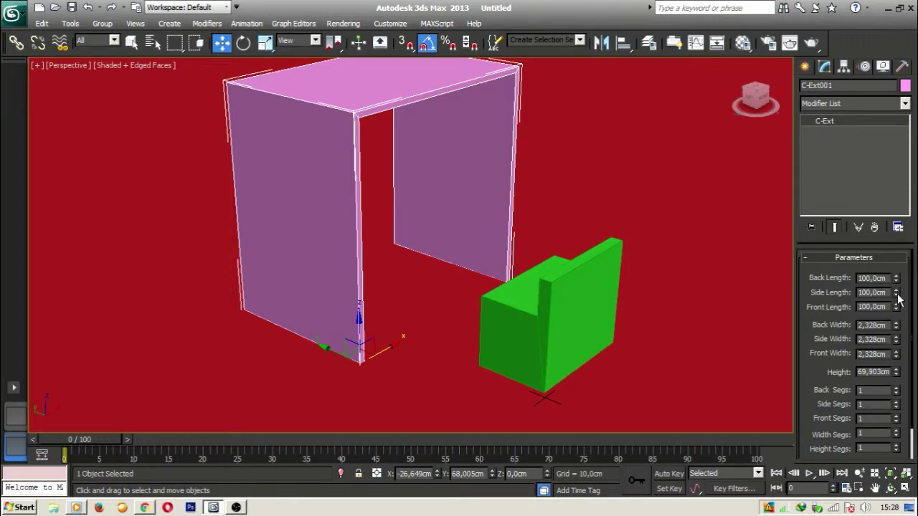
Step: Set the C-Ext table's height to 70 cm
mouse_move(896, 372)
mouse_down()
mouse_move(897, 394)
mouse_move(899, 369)
mouse_up()
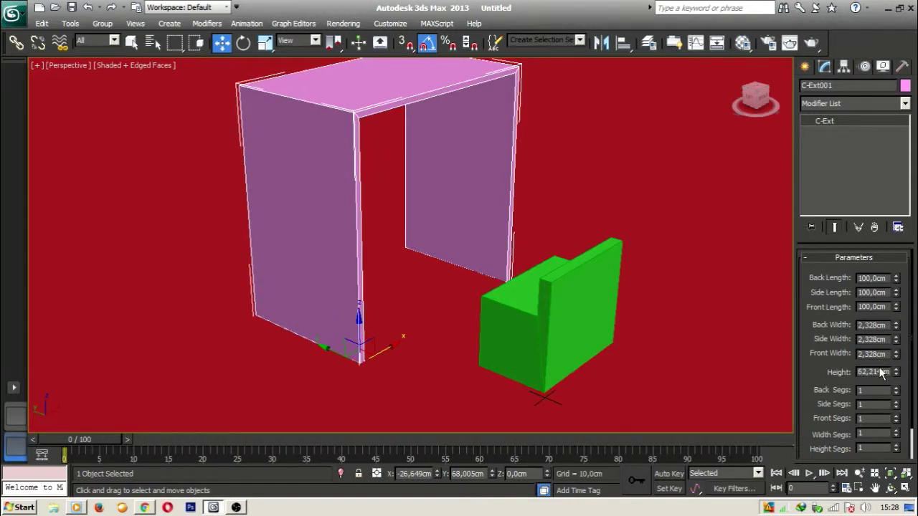
double_click(882, 370)
text(70cm)
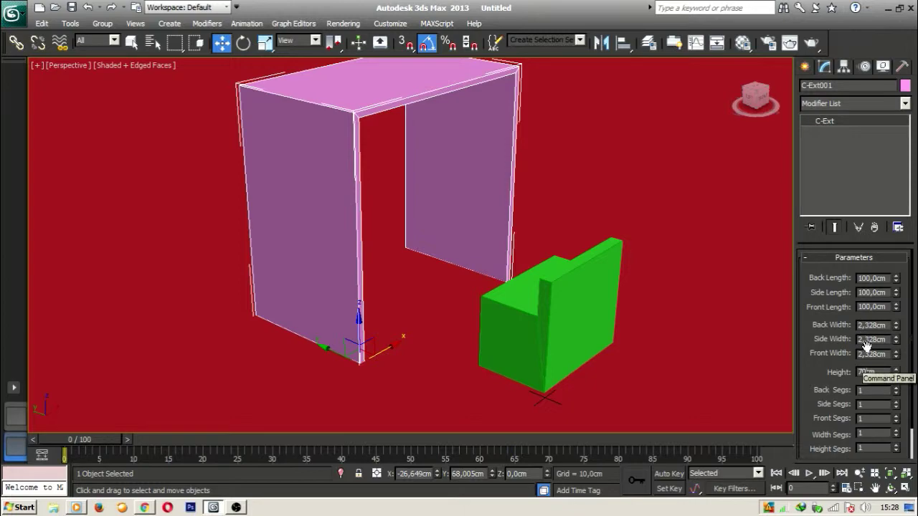
key(Return)
middle_drag(736, 274, 743, 282)
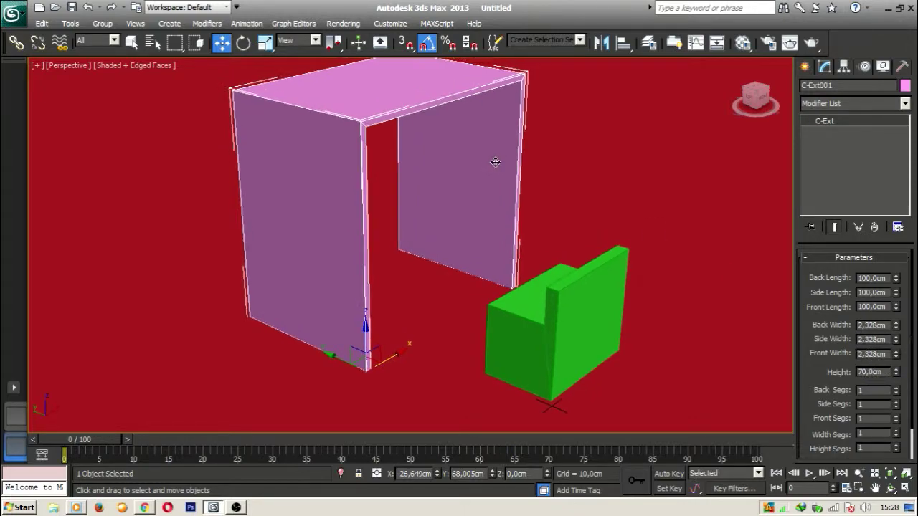
Step: Set the C-Ext table's front, side and back widths to 5 cm each
mouse_move(896, 355)
mouse_down()
mouse_move(897, 336)
mouse_move(896, 353)
mouse_up()
double_click(878, 354)
text(5)
drag(878, 340, 766, 338)
text(5)
key(Return)
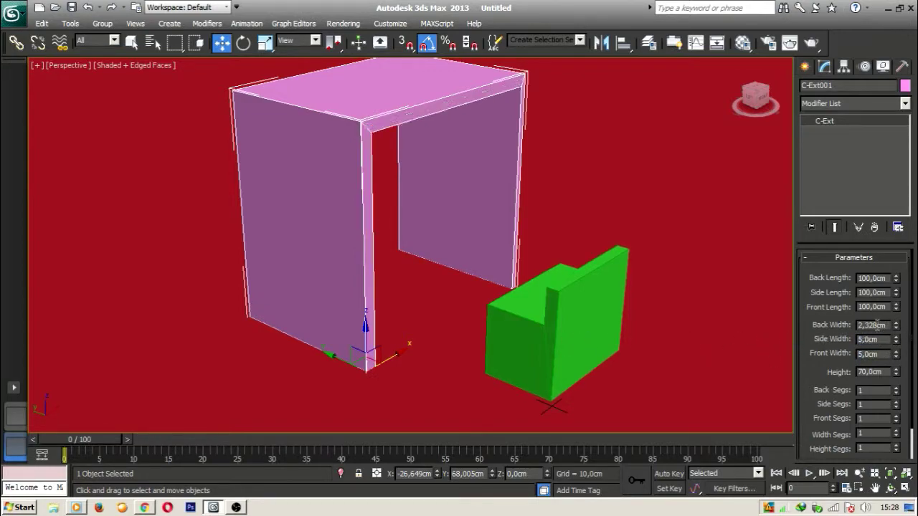
text(5)
key(Return)
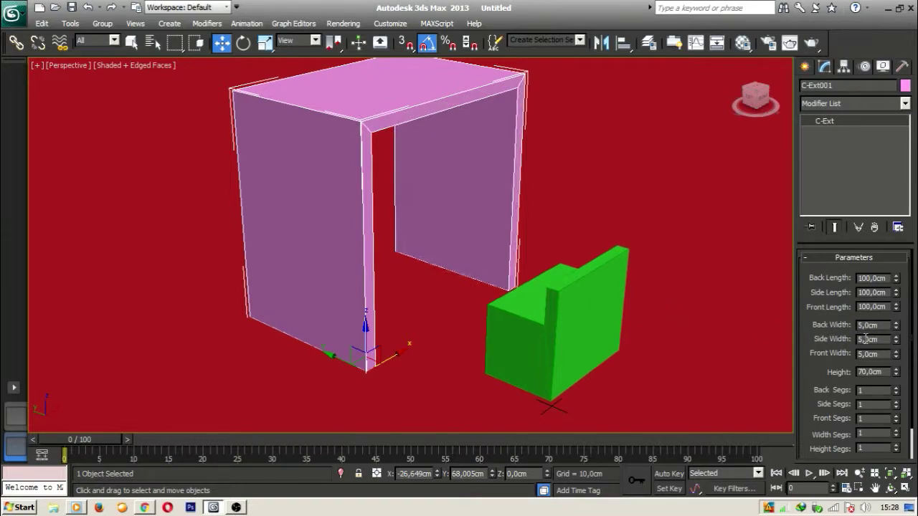
Step: Set the C-Ext table's side length and front length to 50 cm each
middle_drag(624, 323, 633, 325)
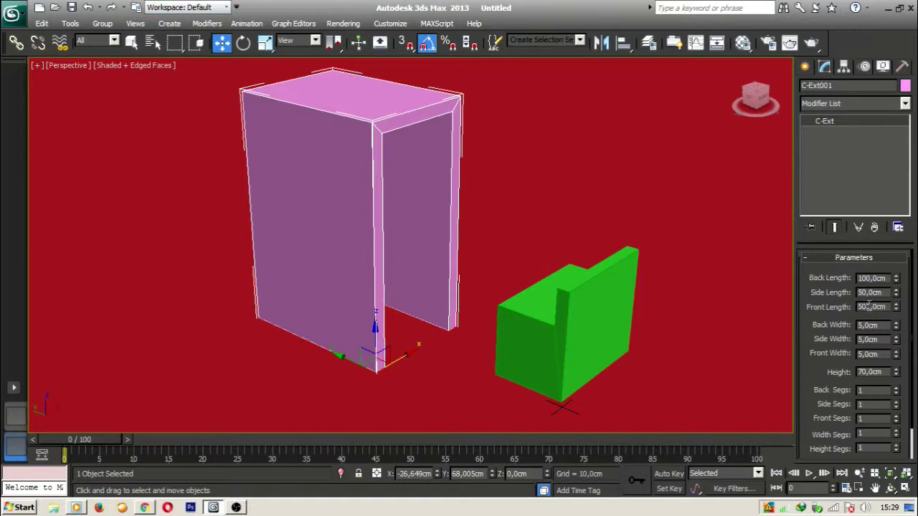
double_click(869, 307)
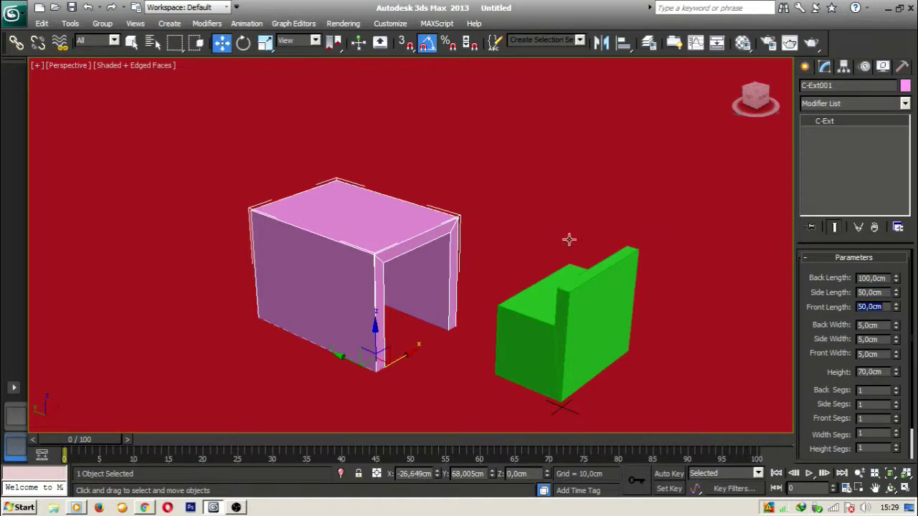
middle_drag(569, 239, 592, 221)
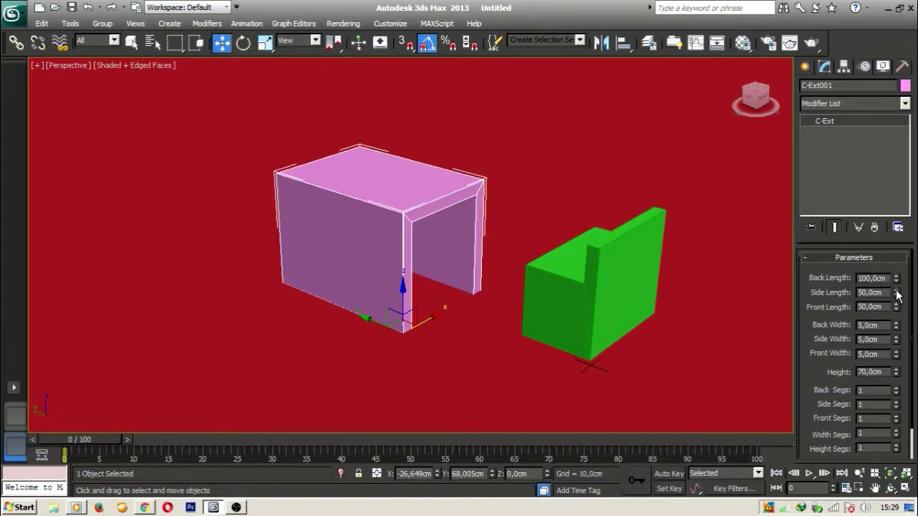
Step: Lengthen the C-Ext tabletop by setting its side length to 150 cm
drag(898, 296, 885, 209)
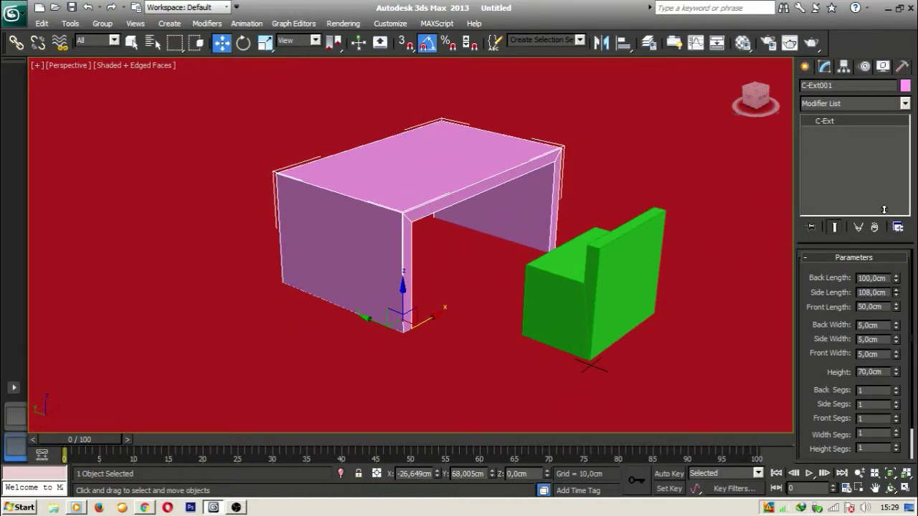
click(875, 291)
key(BackSpace)
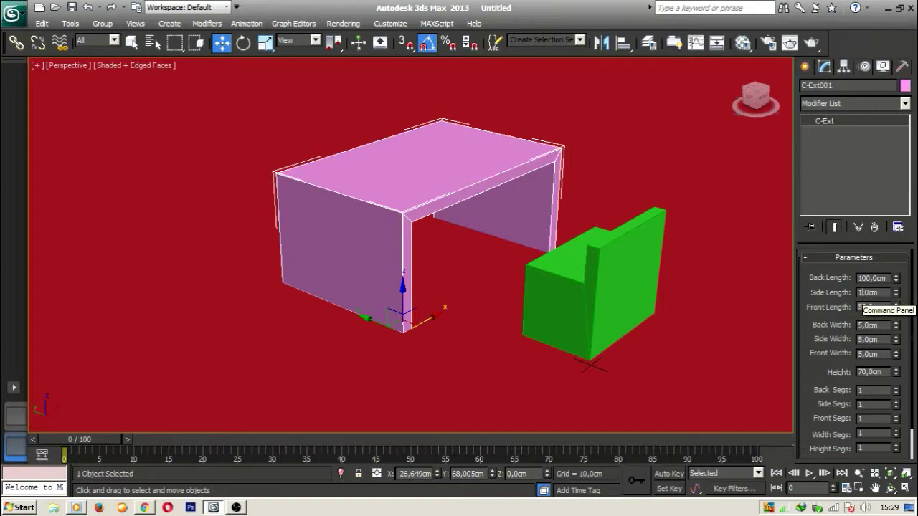
text(50)
key(Return)
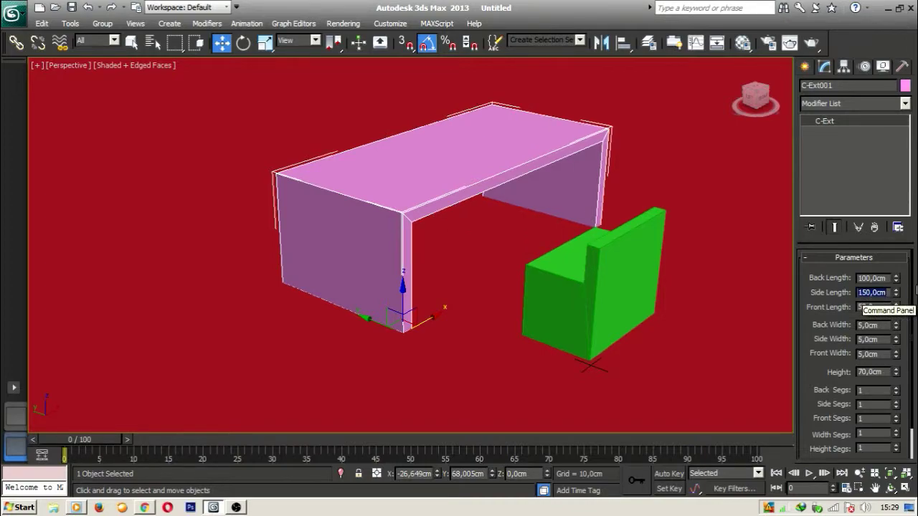
Step: Select the green L-Ext seat and move it along the Y axis to about Y -19.9 cm, beside the table
alt+middle_drag(686, 210, 459, 283)
drag(456, 137, 457, 137)
click(457, 137)
alt+middle_drag(434, 240, 557, 198)
click(557, 198)
alt+middle_drag(592, 254, 663, 324)
click(523, 216)
alt+middle_drag(523, 216, 582, 195)
drag(581, 200, 539, 191)
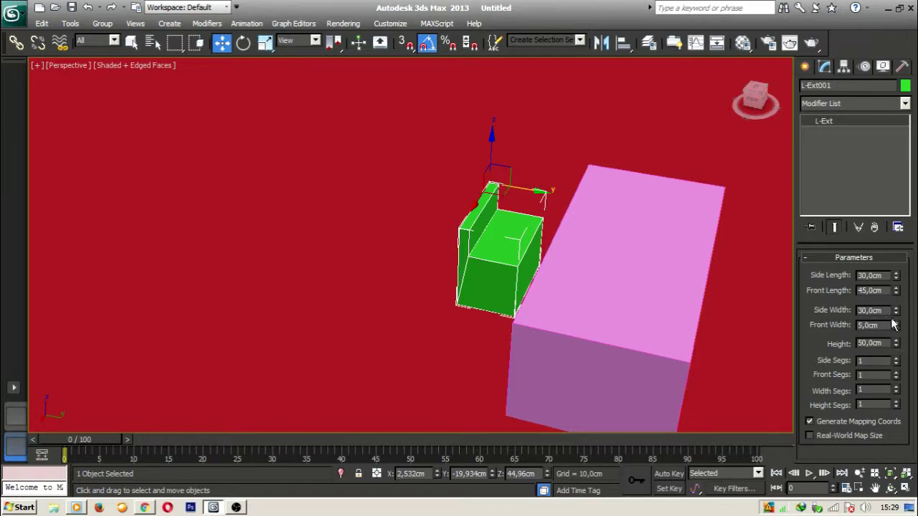
Step: Try other heights and front lengths on the L-Ext seat, then set the height back to 50 cm and the front length to 45 cm
drag(896, 344, 896, 332)
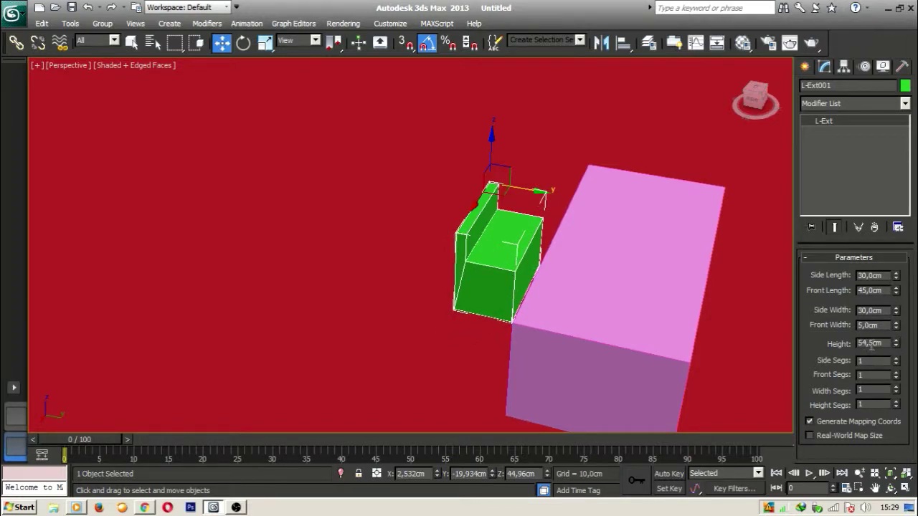
double_click(875, 343)
text(5)
click(865, 326)
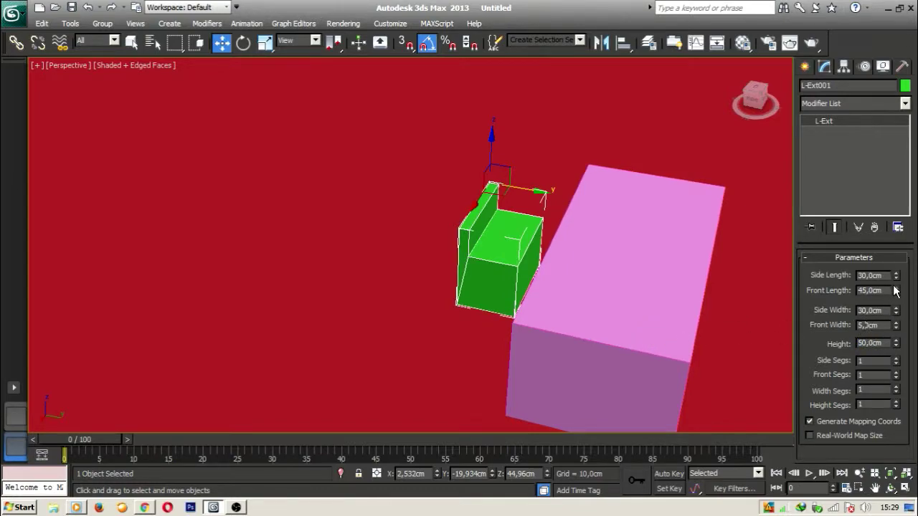
drag(895, 290, 449, 273)
text(45)
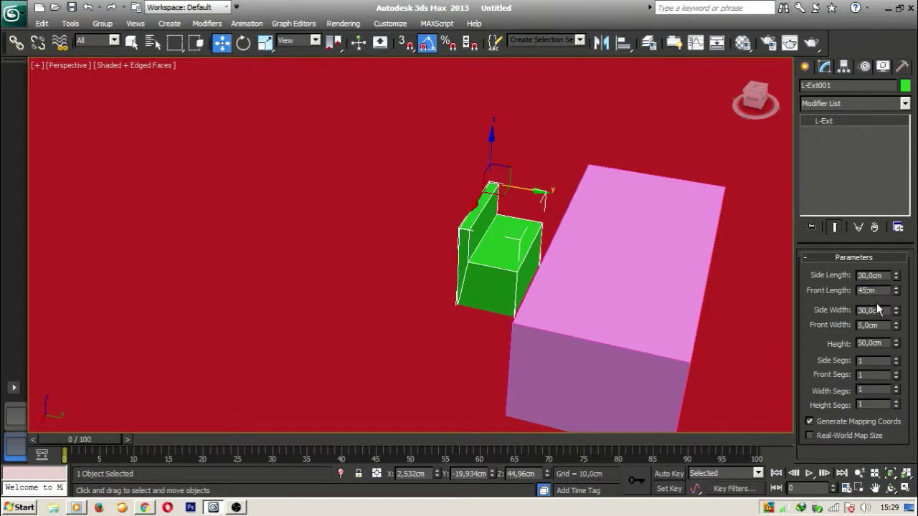
Step: Try other side widths and side lengths on the L-Ext seat, then set both back to 30 cm
click(879, 310)
drag(895, 310, 768, 310)
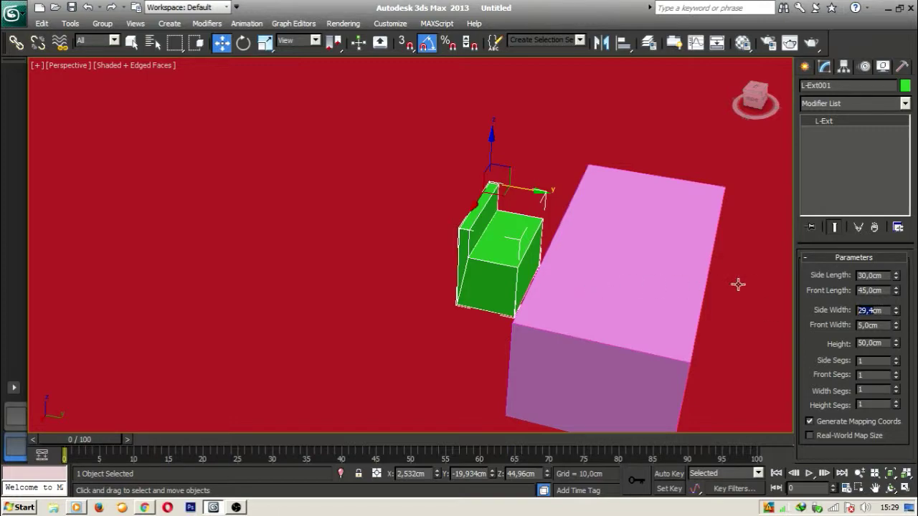
text(30)
click(872, 277)
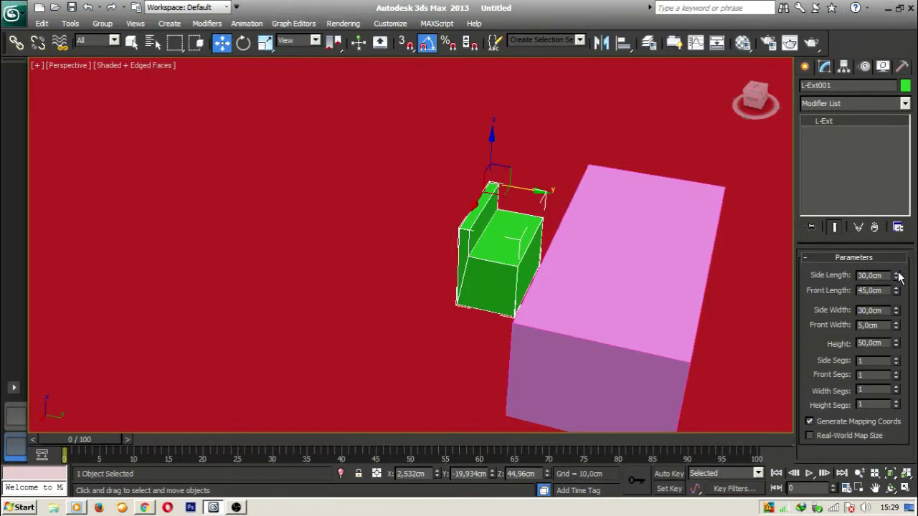
drag(899, 276, 894, 270)
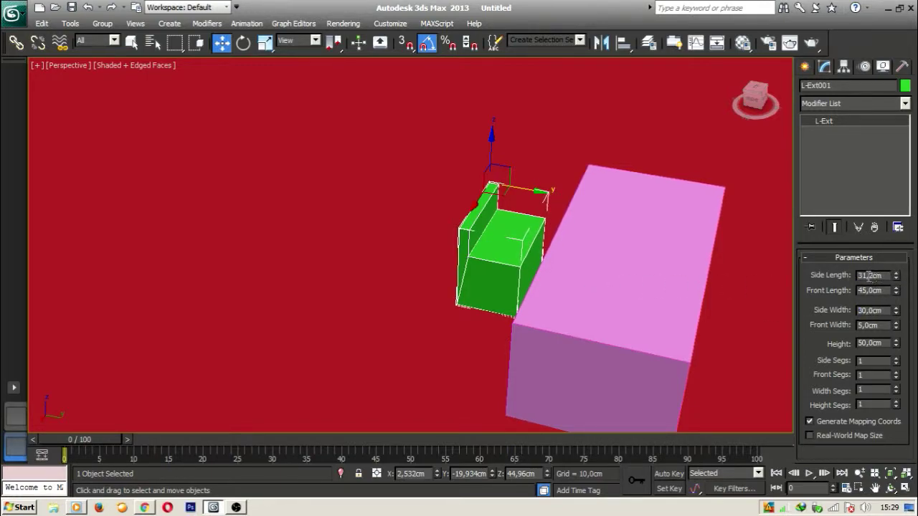
text(30)
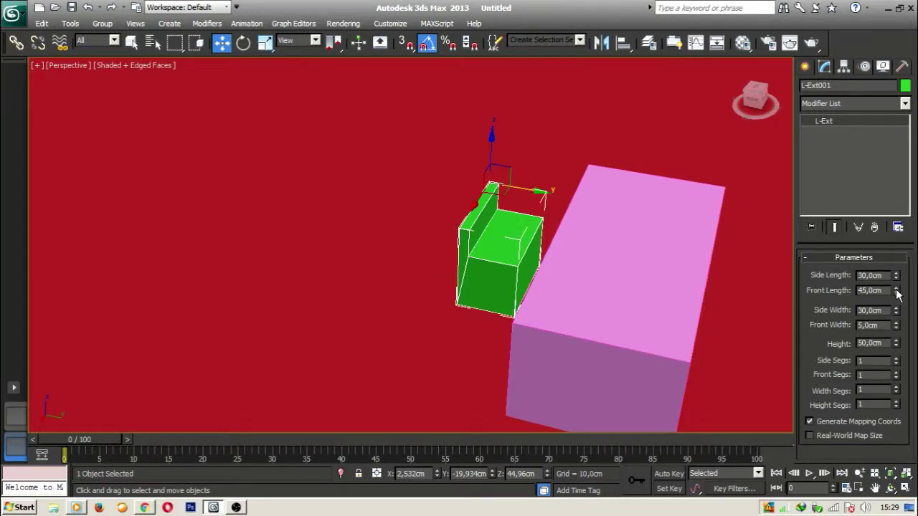
Step: Try larger L-Ext proportions: side length about 50.5, front length 45.7, side width 25.2, front width 17 and height 64 cm
scroll(596, 286, up, 2)
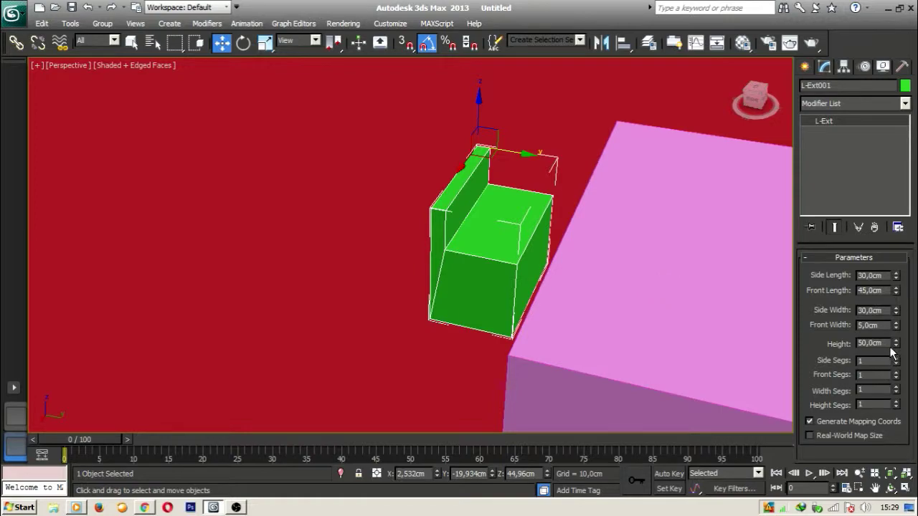
drag(897, 341, 899, 273)
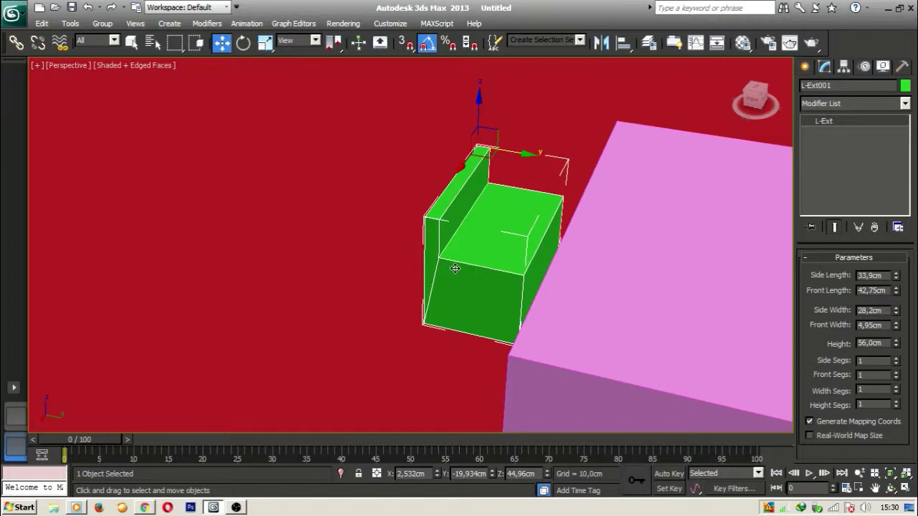
alt+middle_drag(456, 270, 475, 257)
drag(897, 326, 917, 208)
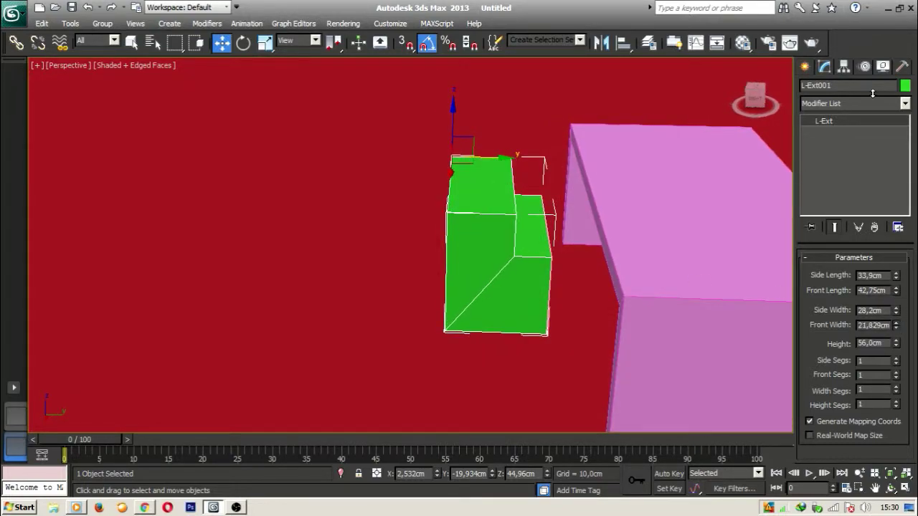
drag(896, 310, 898, 241)
click(896, 309)
Step: Rotate the L-Ext to X 90, Y 0 and Z 90 degrees so its former seat arm stands upright as the back
click(243, 42)
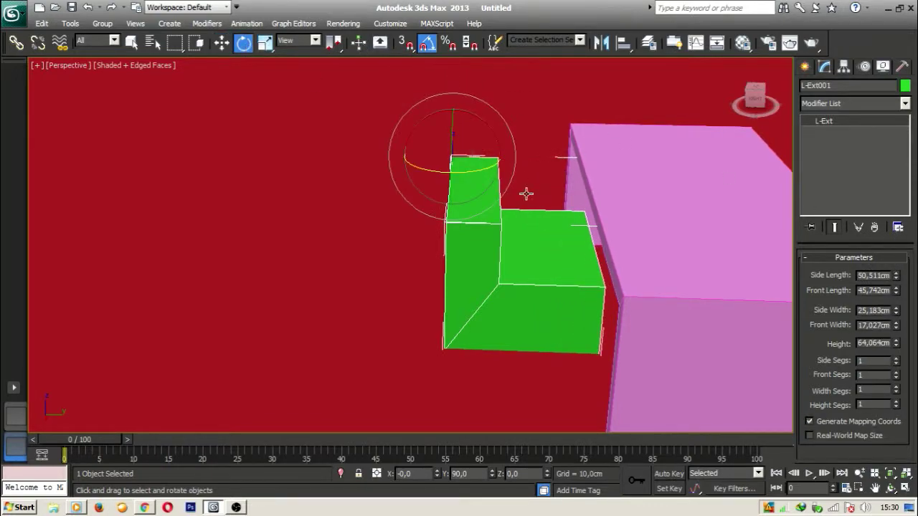
alt+middle_drag(430, 120, 427, 159)
drag(398, 141, 340, 178)
key(ctrl+z)
alt+middle_drag(631, 219, 596, 215)
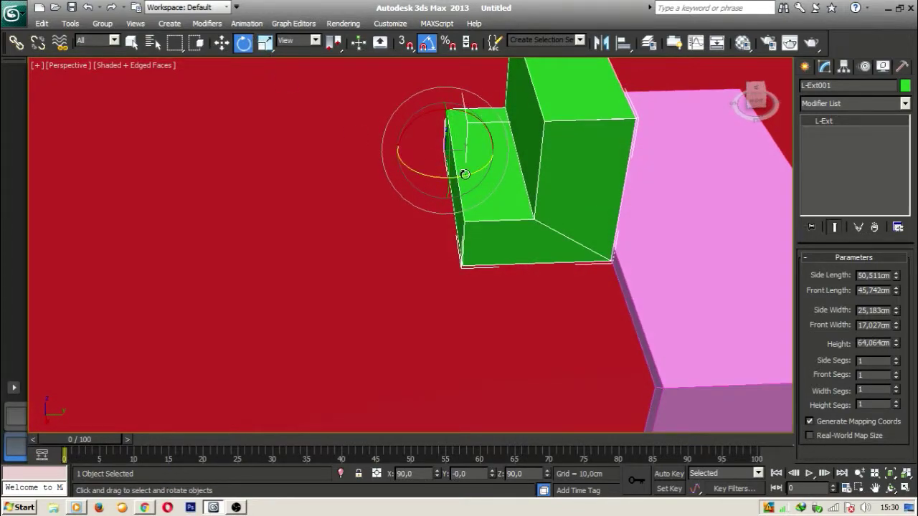
Step: Turn the L-Ext about the Z axis so its upright back is on the side away from the table
drag(465, 173, 492, 242)
drag(336, 158, 337, 154)
alt+middle_drag(494, 184, 401, 188)
Step: Lower the L-Ext to about Z 2.1 cm and move it along the X axis to about X 72.3 cm
click(220, 43)
alt+middle_drag(337, 136, 431, 156)
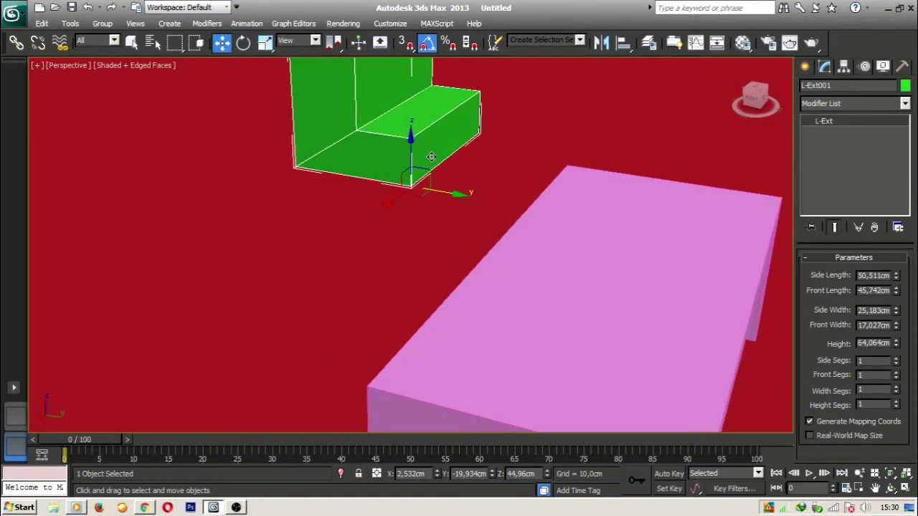
drag(413, 136, 413, 251)
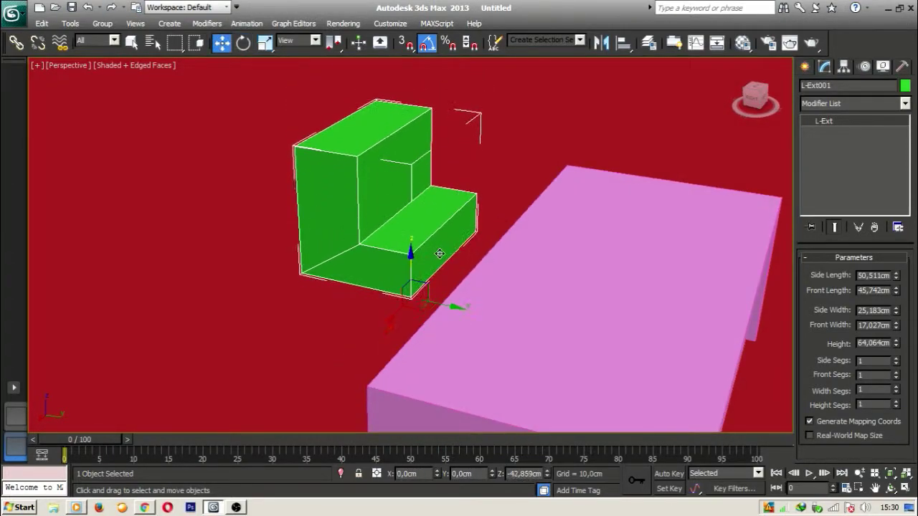
alt+middle_drag(448, 296, 505, 241)
alt+middle_drag(546, 300, 439, 151)
scroll(408, 232, up, 2)
scroll(491, 208, up, 2)
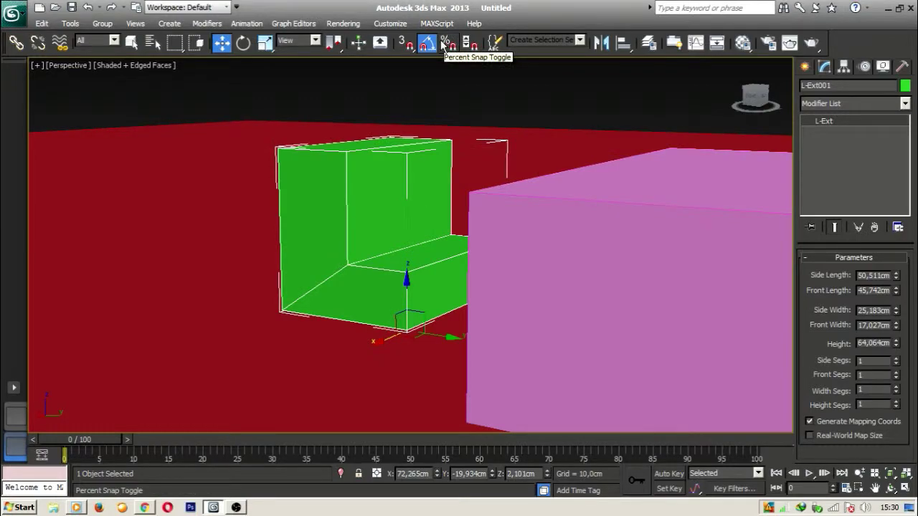
Step: Thin the L-Ext's backrest by setting its side width to 5 cm
alt+middle_drag(474, 198, 501, 224)
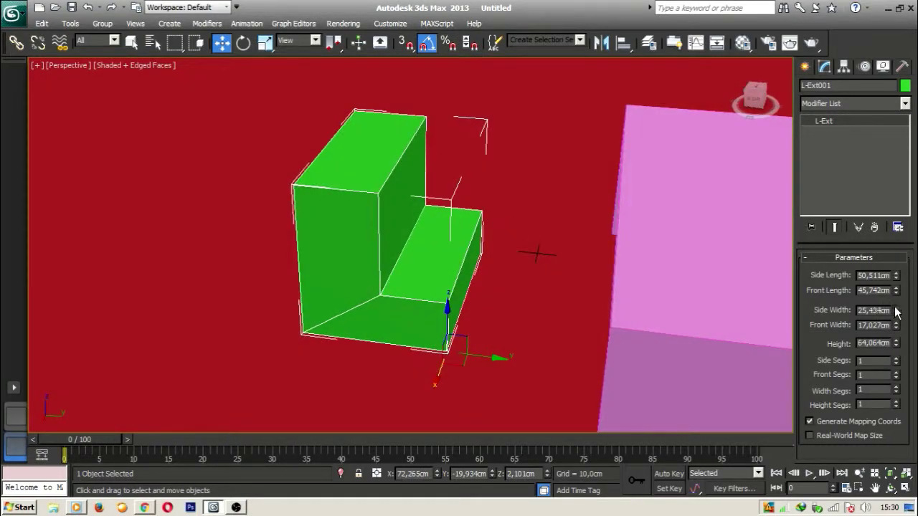
drag(895, 311, 902, 355)
drag(877, 312, 609, 287)
text(5)
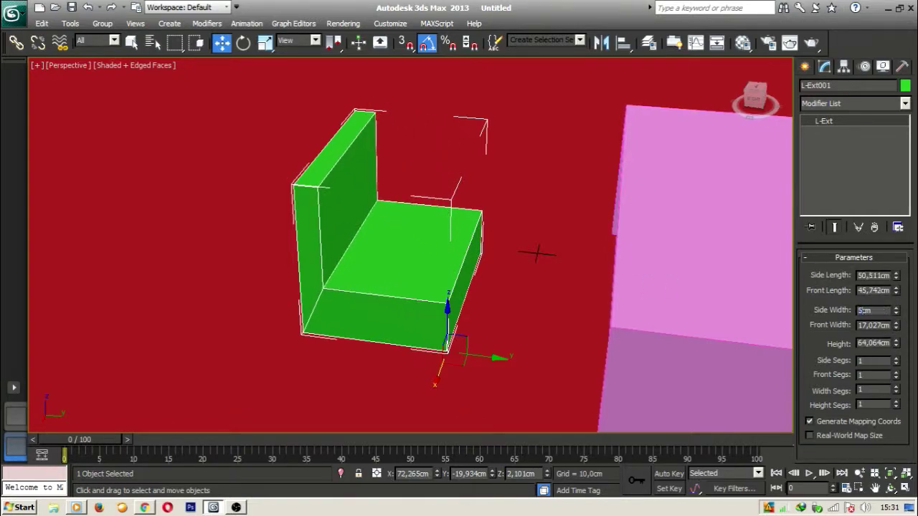
key(Return)
Step: Set the L-Ext's front width to 25 cm and its height to 50 cm
drag(900, 327, 896, 294)
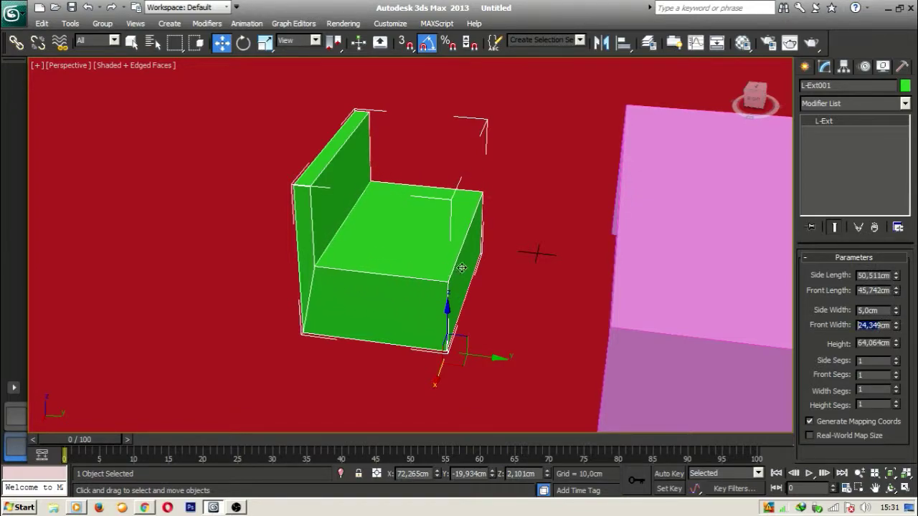
text(29)
key(Return)
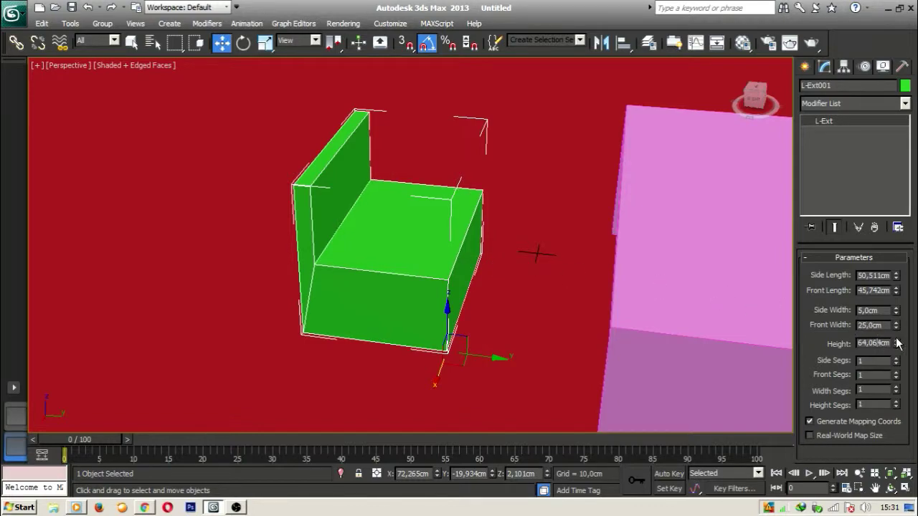
drag(897, 345, 897, 346)
text(50)
key(Return)
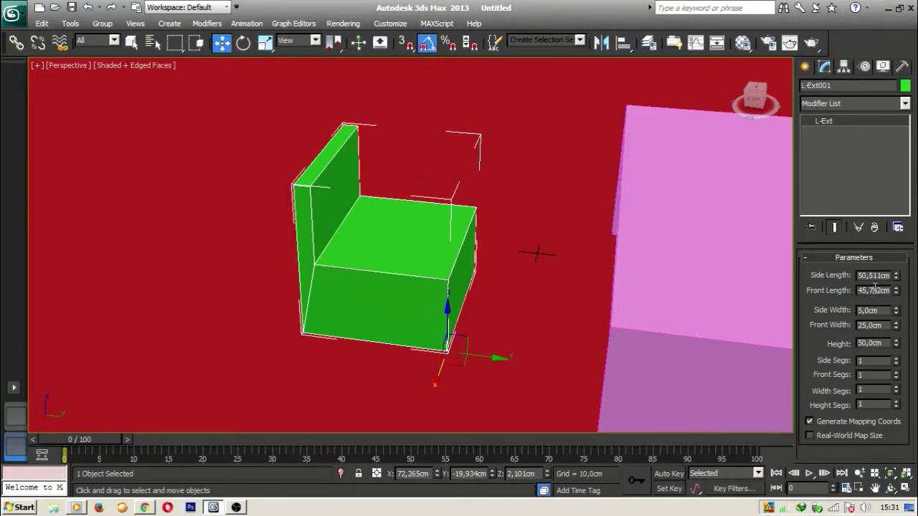
Step: Set the L-Ext's front length to 30 cm and its side length to 70 cm to form a tall backrest
drag(895, 292, 899, 310)
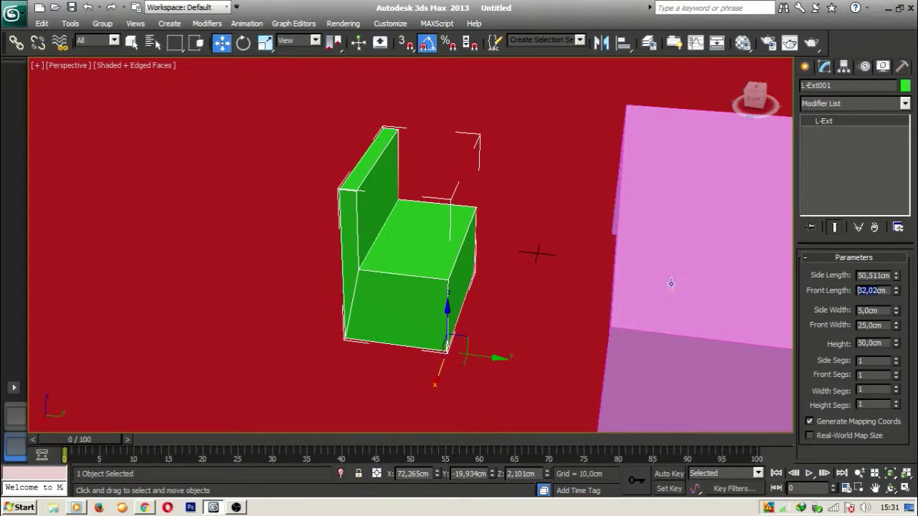
text(30)
drag(896, 279, 895, 225)
alt+middle_drag(532, 251, 479, 247)
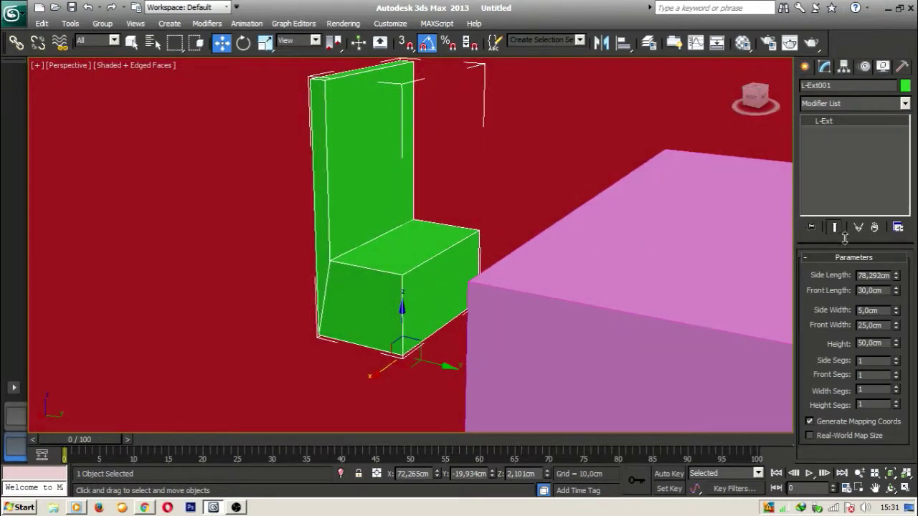
double_click(882, 274)
text(70)
key(Return)
alt+middle_drag(499, 262, 481, 269)
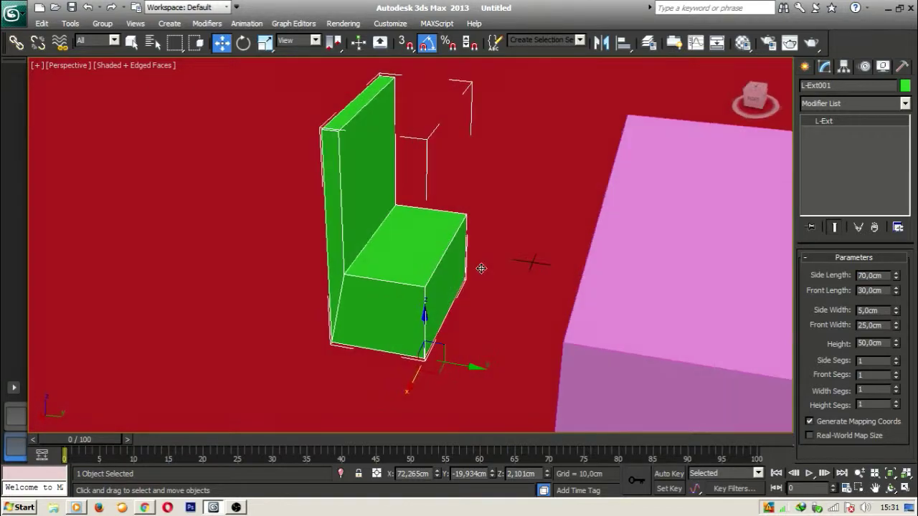
Step: Create a Hose extended primitive about 68 cm tall on the floor in front of the table
alt+middle_drag(474, 360, 609, 309)
scroll(588, 294, down, 4)
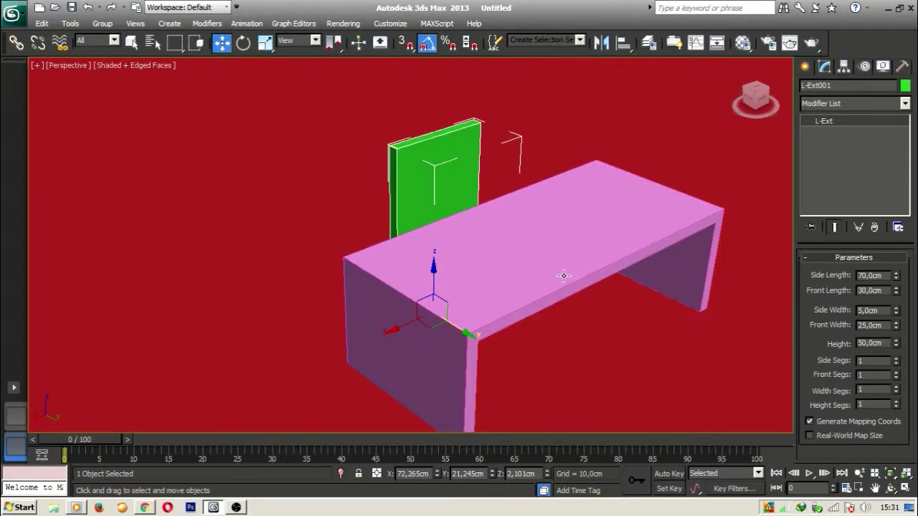
click(802, 67)
scroll(617, 183, up, 5)
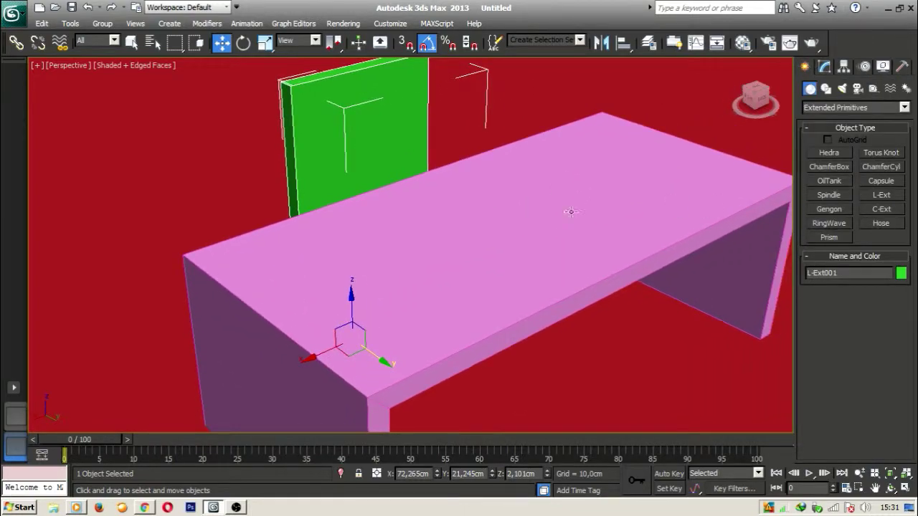
middle_drag(571, 212, 484, 207)
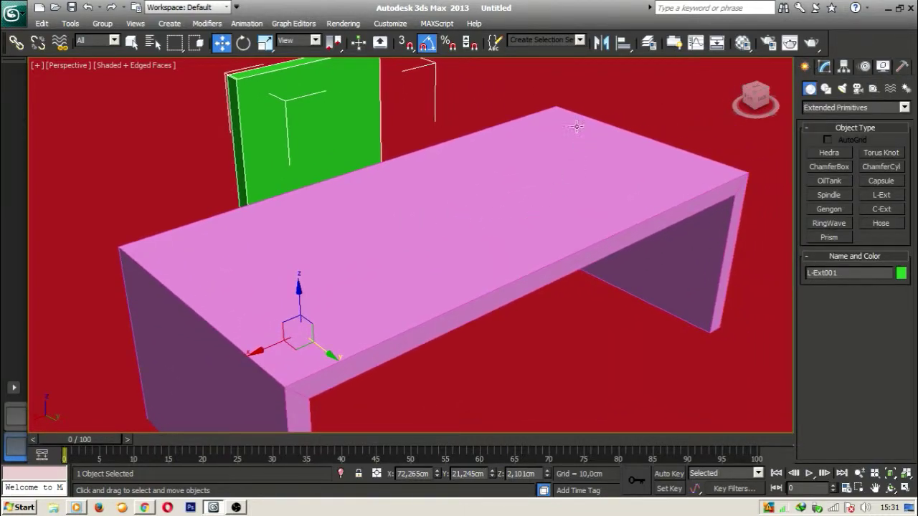
click(821, 109)
click(822, 109)
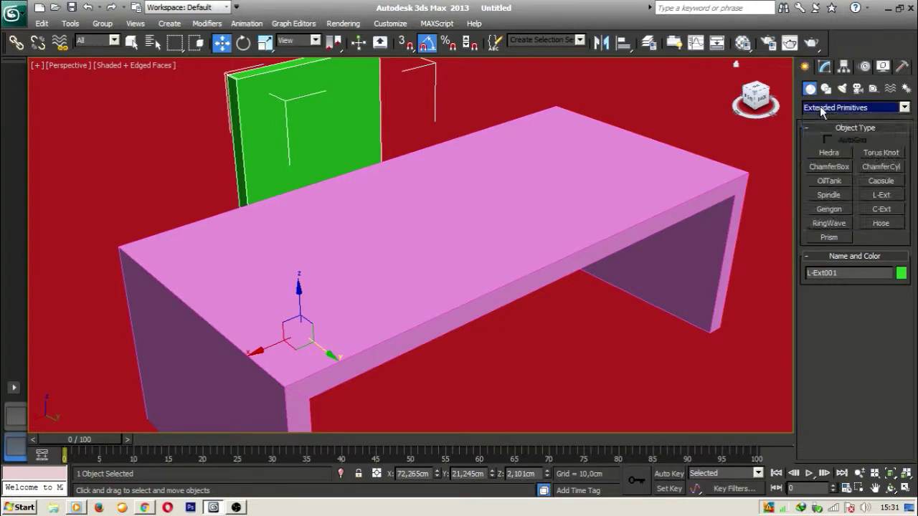
click(878, 223)
middle_drag(502, 277, 540, 241)
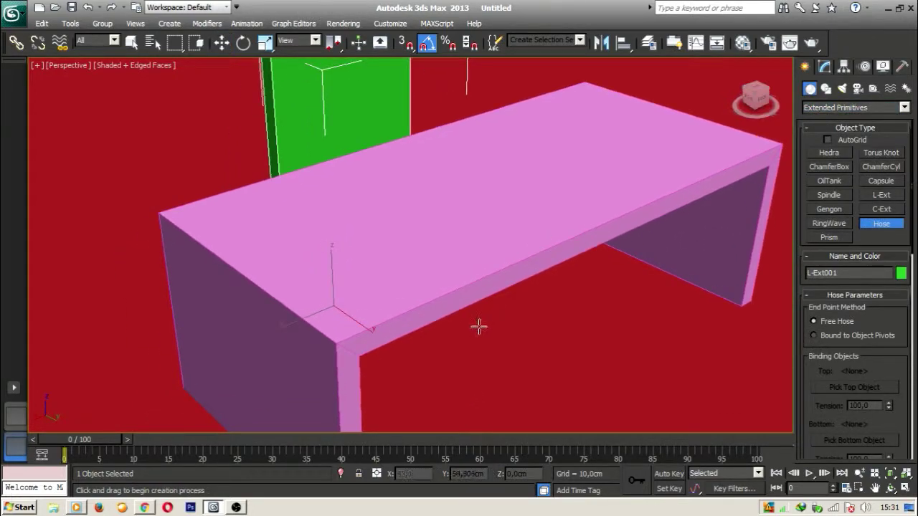
scroll(479, 327, down, 5)
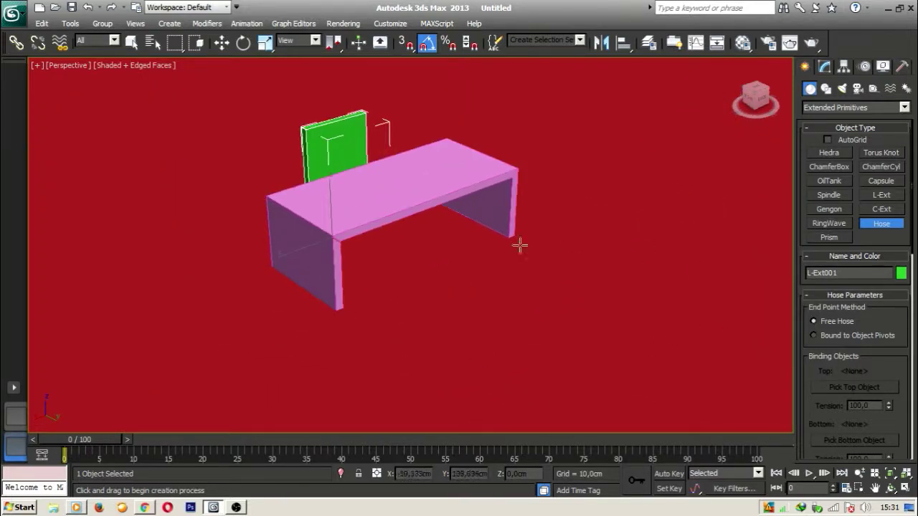
scroll(502, 287, up, 3)
drag(492, 301, 512, 322)
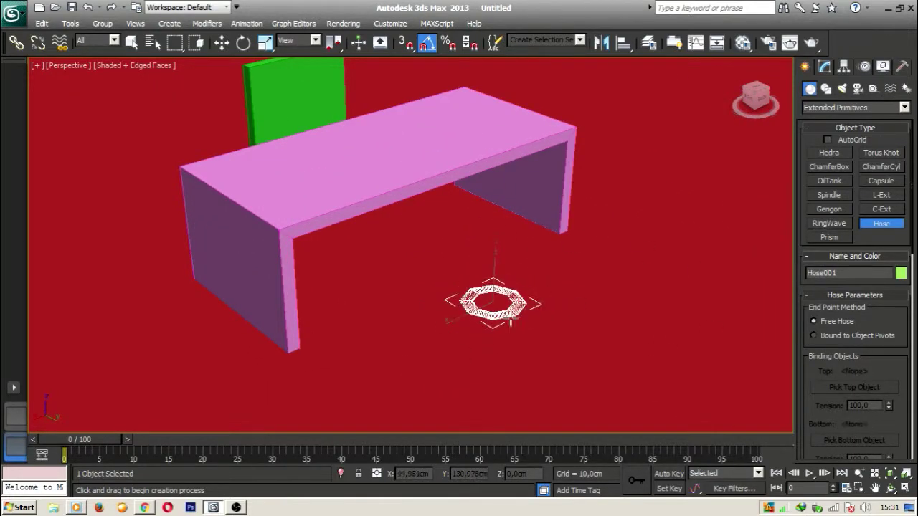
click(518, 162)
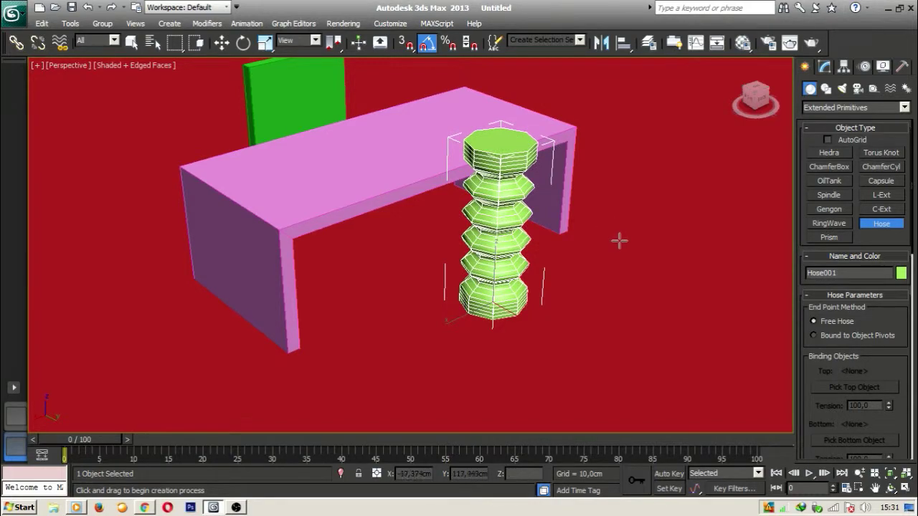
Step: Reduce the hose's segments to 3
click(825, 67)
drag(906, 276, 907, 341)
scroll(667, 323, up, 5)
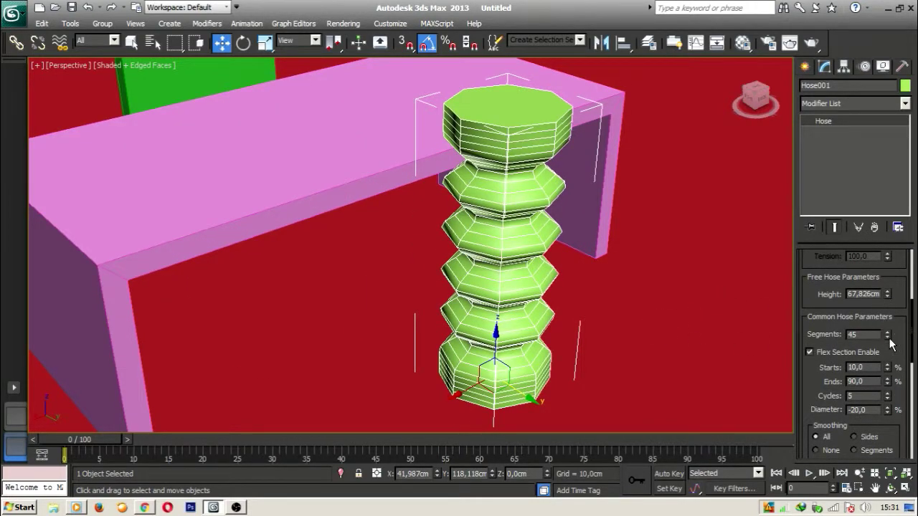
drag(889, 340, 889, 390)
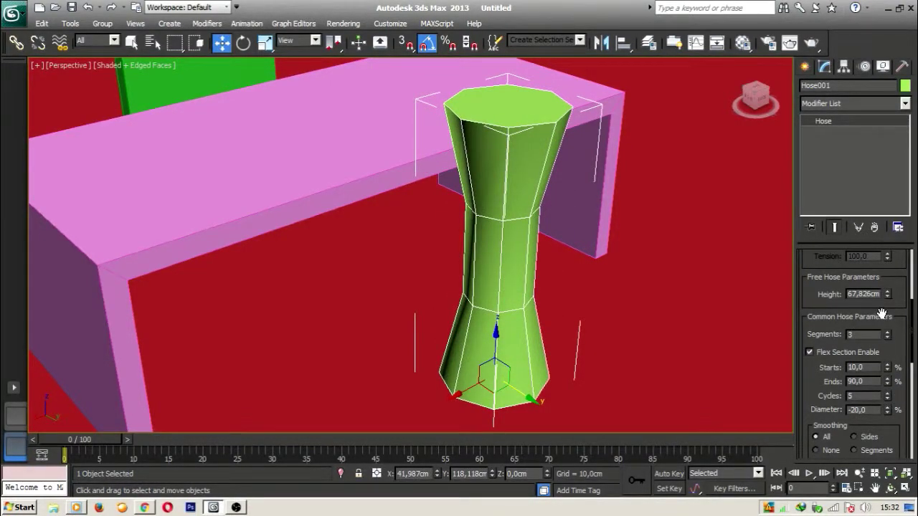
Step: Set the hose's height to 10 cm
drag(889, 296, 889, 344)
drag(581, 322, 582, 337)
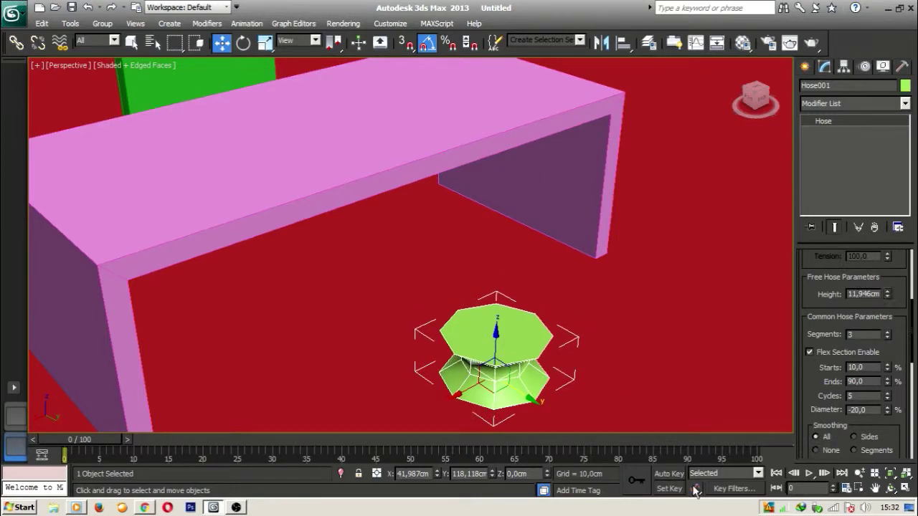
key(BackSpace)
text(10cm)
key(Tab)
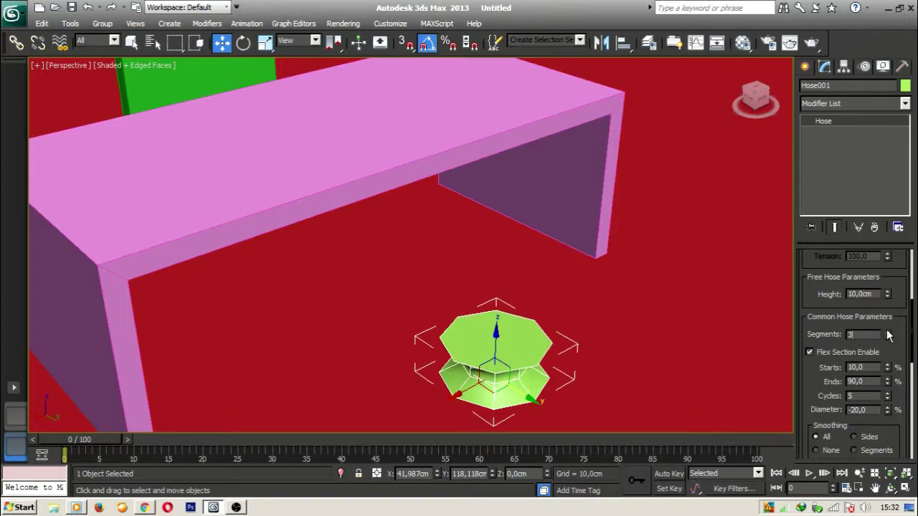
Step: Set the hose's flex cycles to 1 with a -8% flex diameter, and shrink its round diameter to about 7.5 cm
drag(914, 330, 888, 322)
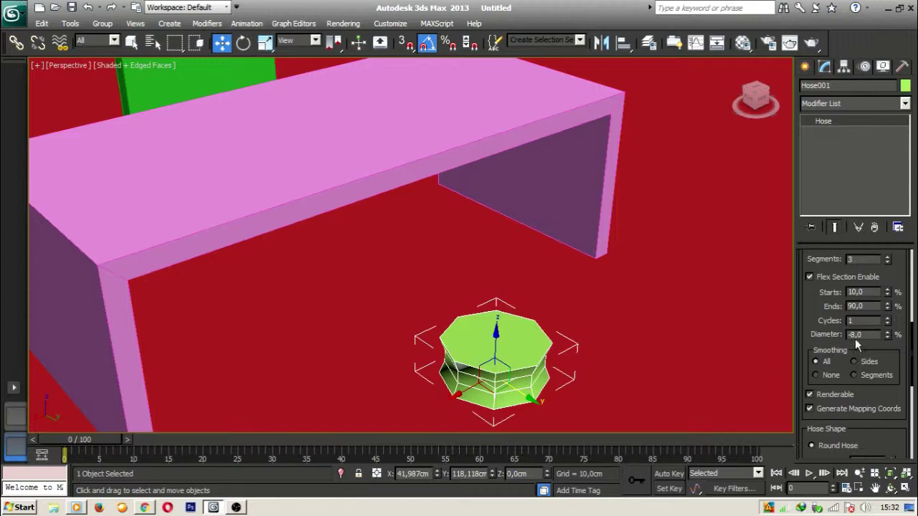
middle_drag(662, 314, 639, 266)
drag(914, 333, 914, 375)
drag(892, 327, 882, 74)
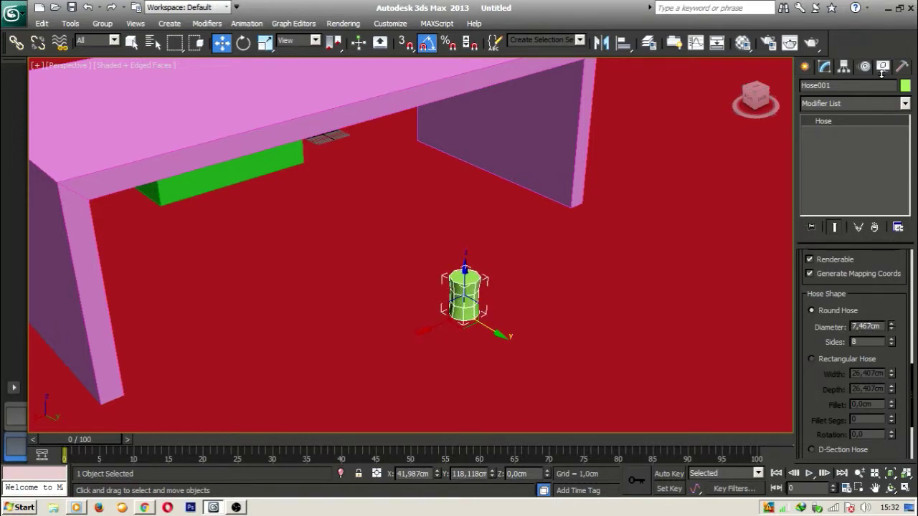
Step: Increase the hose's number of sides and set its flex diameter to -35% for a pinched vase shape
click(891, 340)
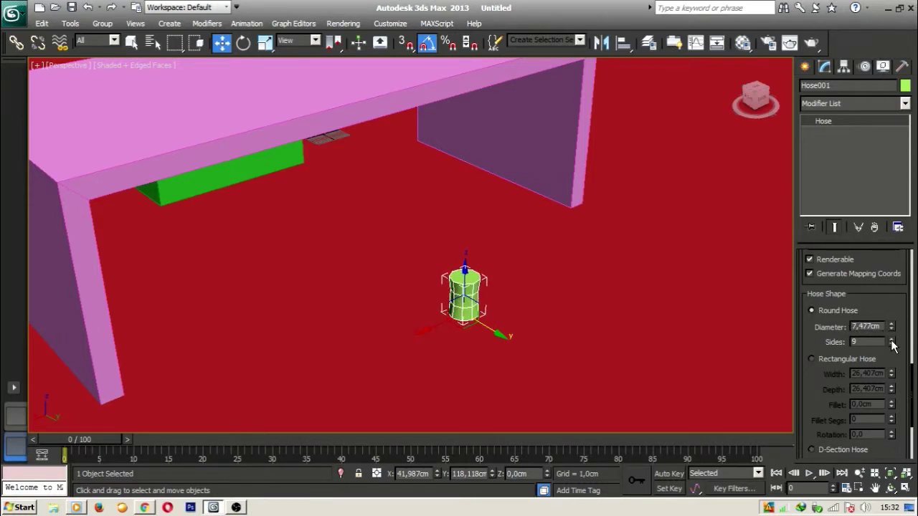
click(891, 340)
drag(911, 367, 891, 352)
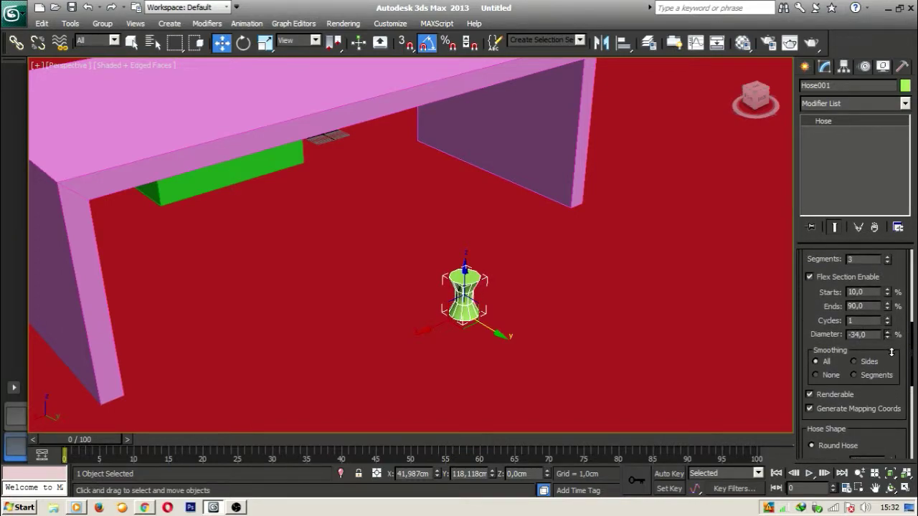
text(-)
Step: Move the hose above the tabletop to about X 99.7, Y 71.8, Z 53.1 cm, near the table's end
alt+middle_drag(493, 174, 437, 117)
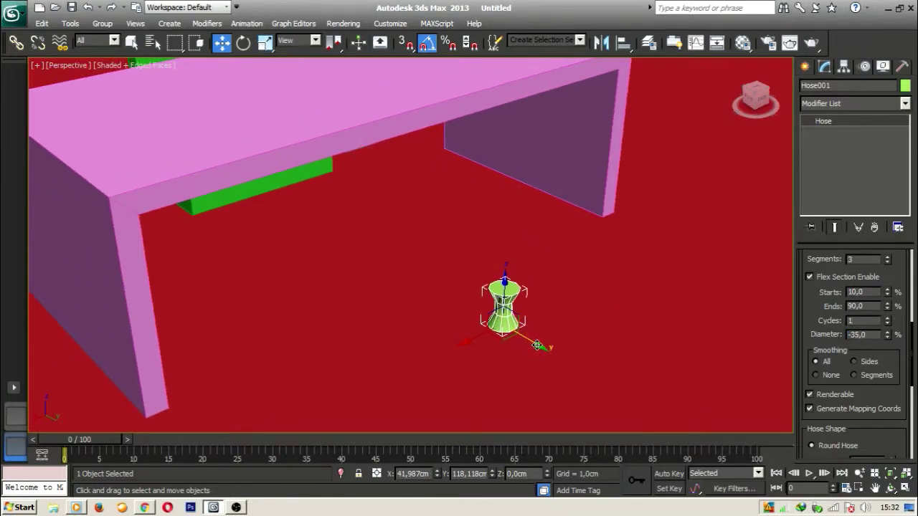
drag(536, 345, 385, 18)
middle_drag(399, 172, 411, 333)
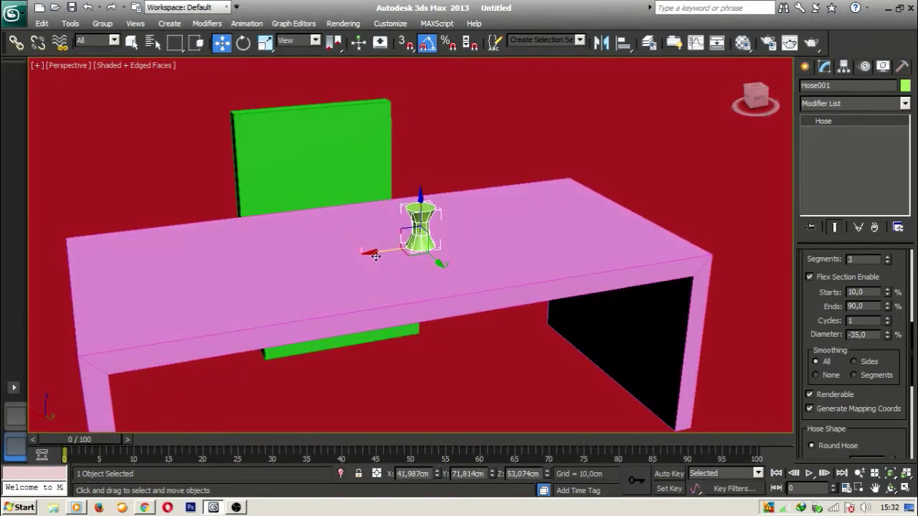
drag(374, 252, 69, 290)
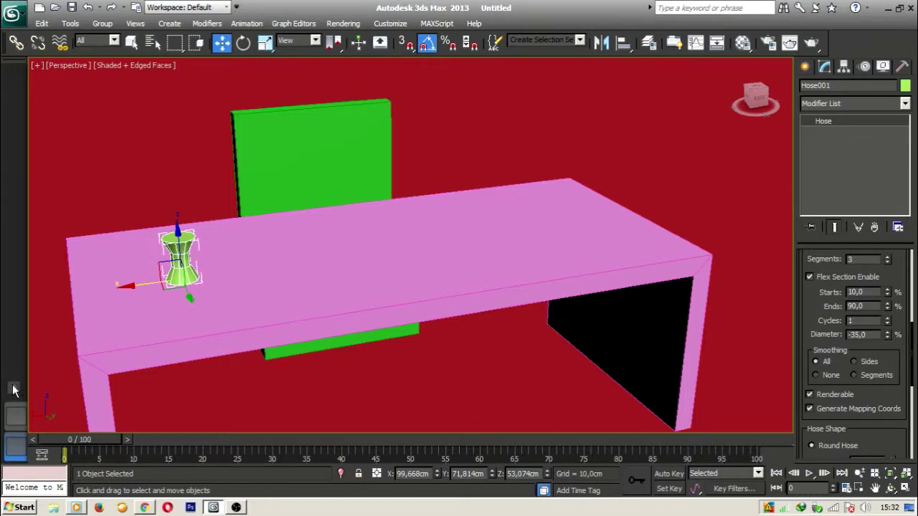
Step: Switch to the standard four-viewport layout and frame the vase on the tabletop in the Perspective view
click(13, 389)
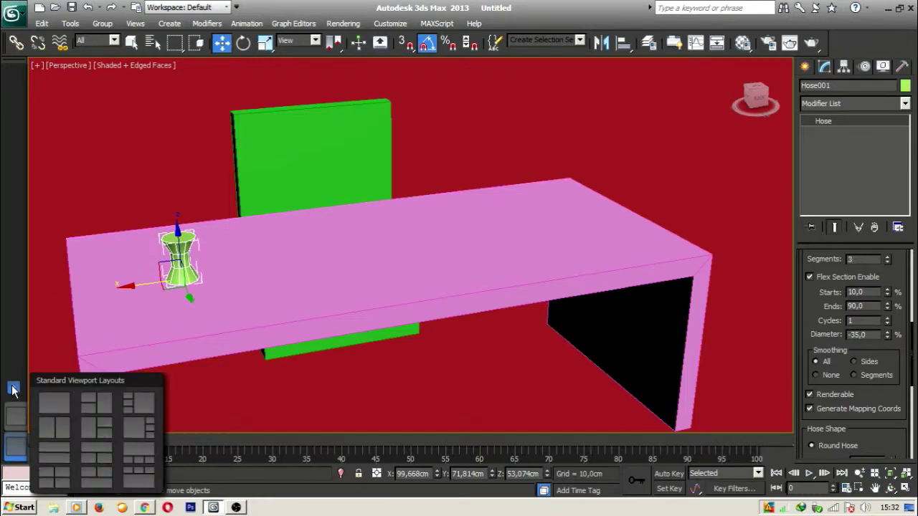
click(58, 478)
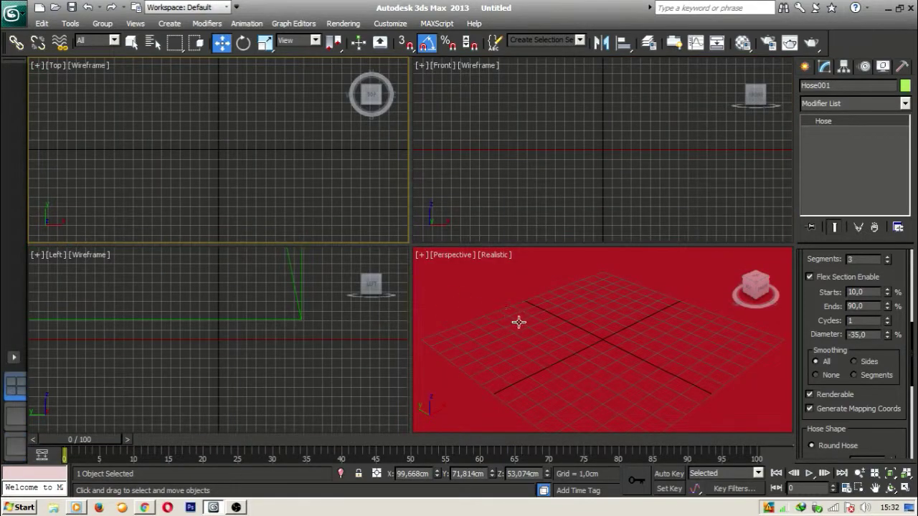
scroll(531, 334, down, 7)
middle_drag(524, 301, 547, 371)
alt+middle_drag(547, 371, 607, 312)
scroll(619, 309, up, 5)
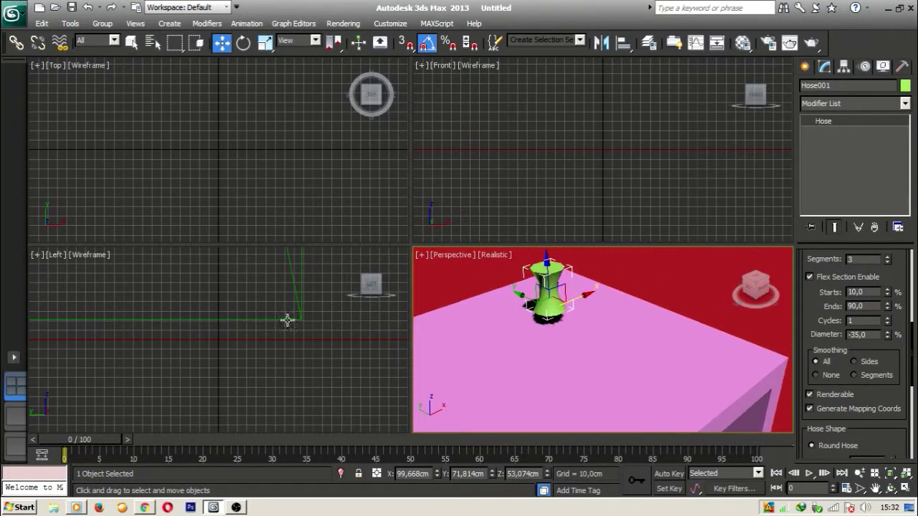
Step: Lower the vase onto the tabletop in the Left view, at about Z 50 cm, and shift it to about Y 64.2 cm
click(265, 320)
middle_drag(267, 321, 330, 342)
scroll(330, 340, down, 7)
middle_drag(251, 284, 307, 332)
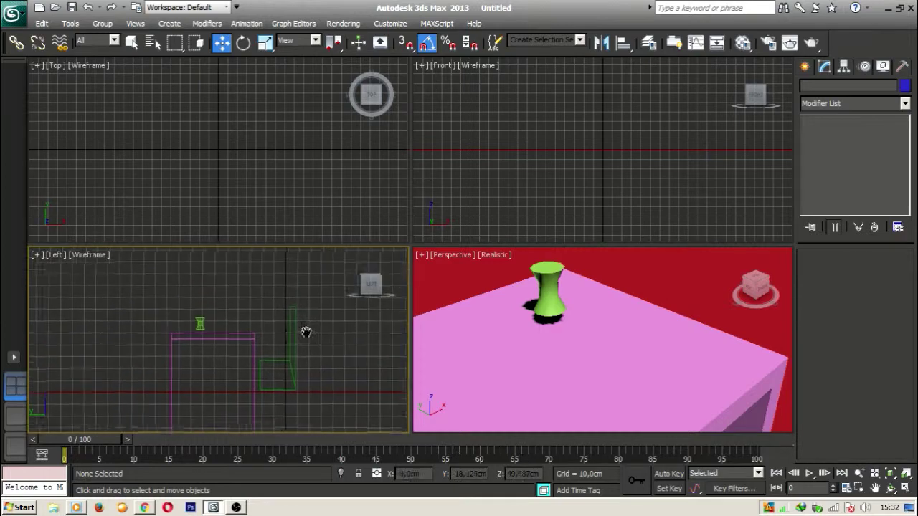
scroll(217, 331, up, 1)
scroll(258, 297, up, 5)
middle_drag(202, 350, 153, 453)
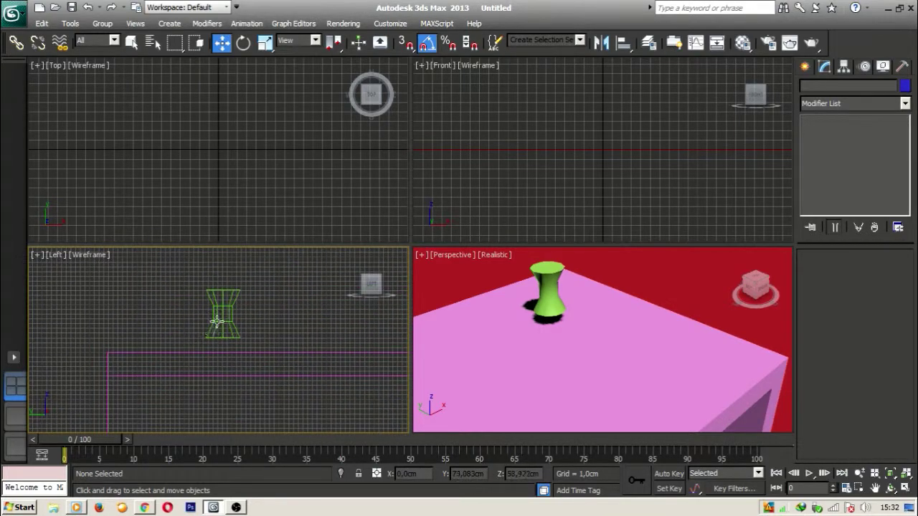
click(218, 322)
scroll(242, 328, up, 2)
scroll(230, 326, up, 2)
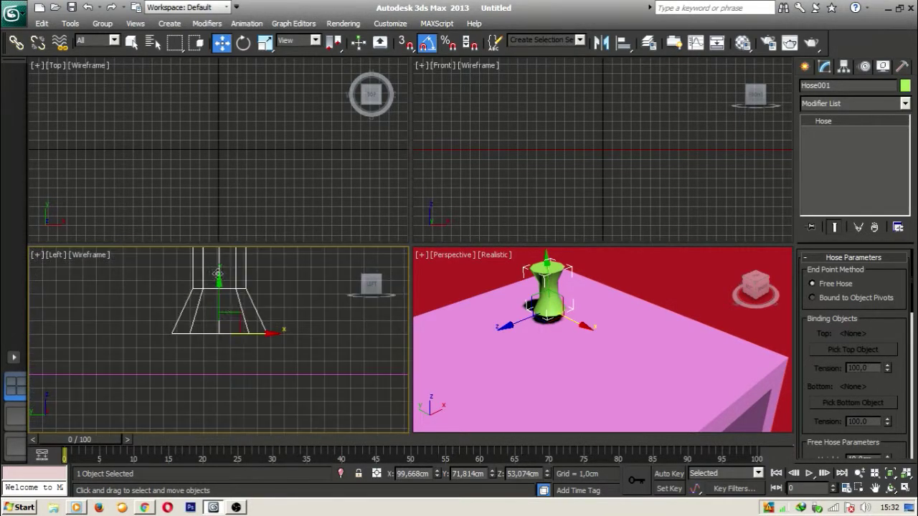
middle_drag(226, 326, 214, 373)
middle_drag(199, 430, 185, 411)
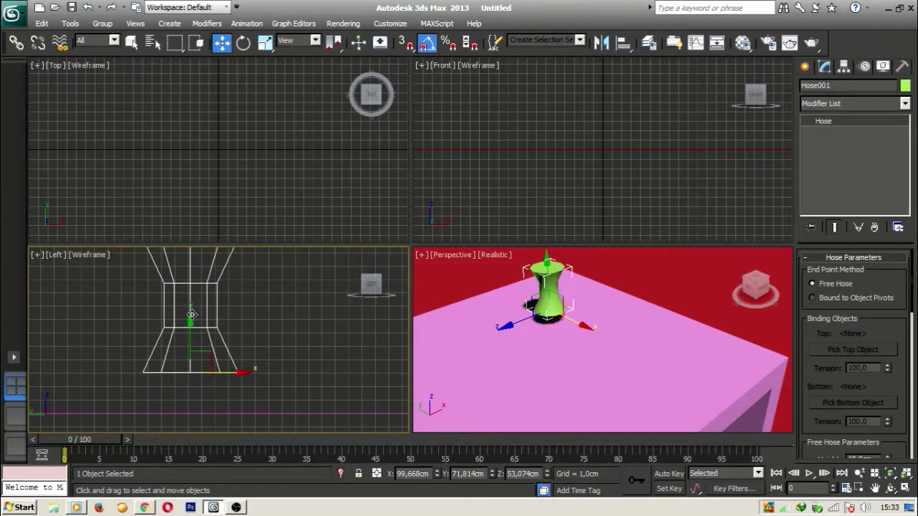
drag(193, 314, 269, 362)
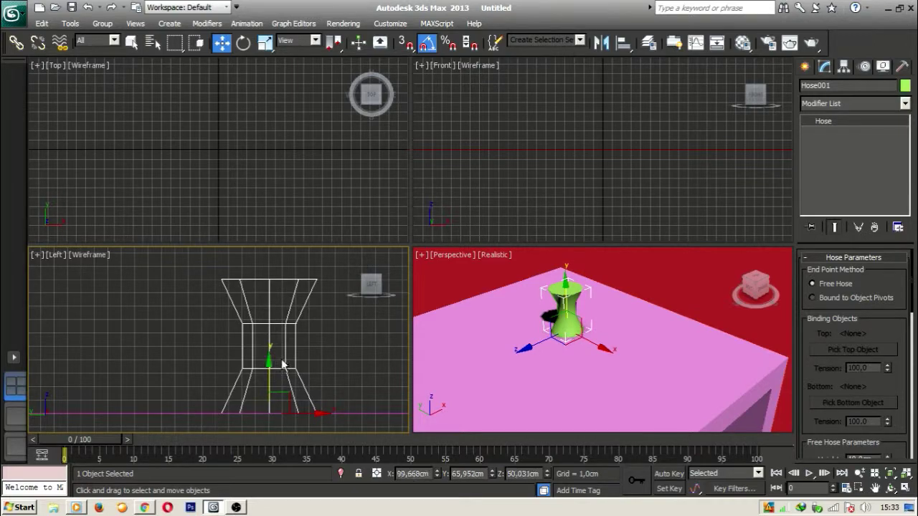
drag(318, 414, 344, 416)
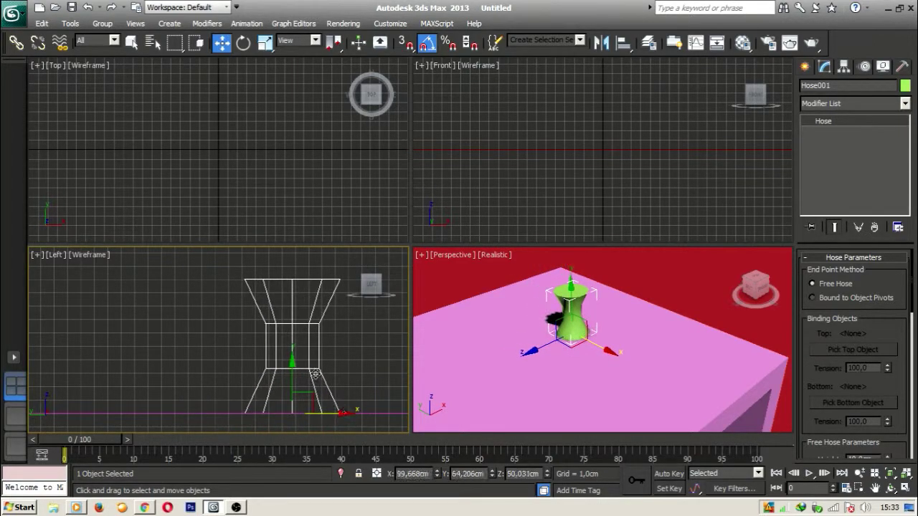
Step: Move the vase along the X axis in the Top view to about X 107.9 cm, closer to the table's end
middle_drag(305, 351, 286, 344)
click(298, 160)
scroll(282, 173, down, 6)
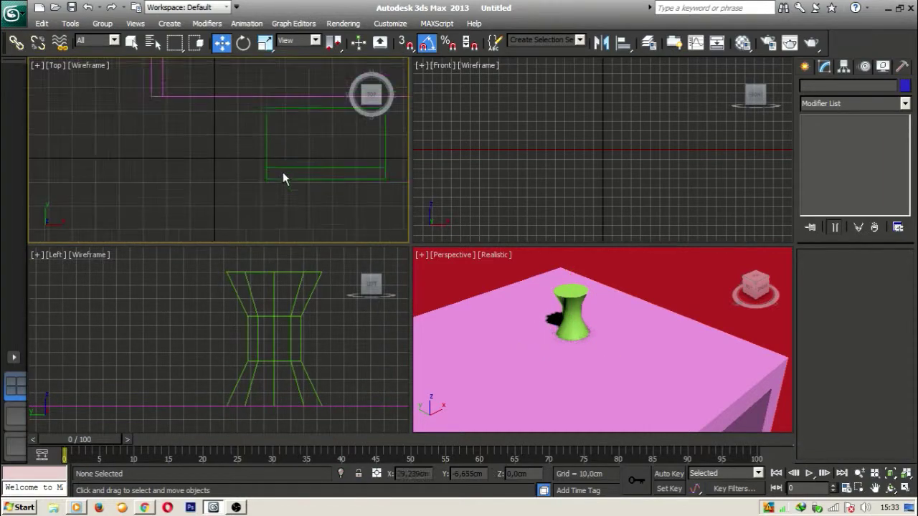
scroll(220, 160, up, 4)
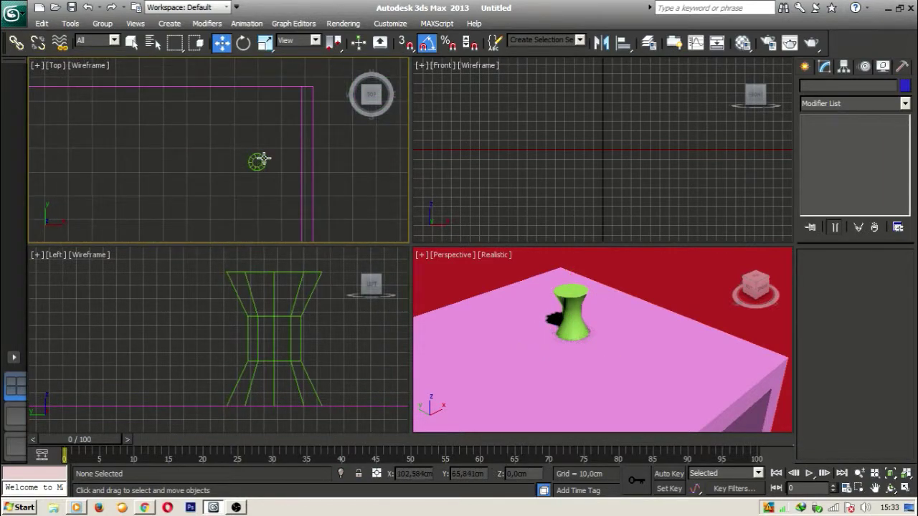
click(258, 161)
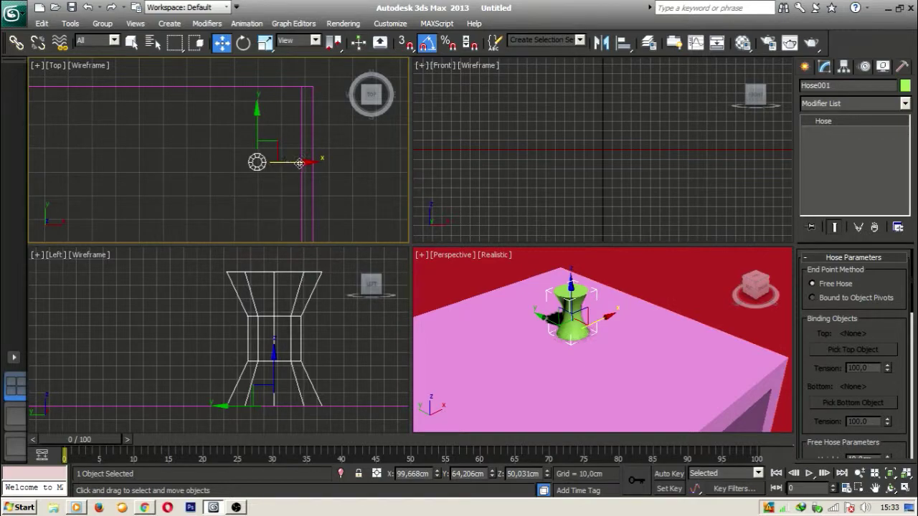
mouse_move(299, 164)
mouse_down()
mouse_move(325, 164)
mouse_move(314, 164)
mouse_up()
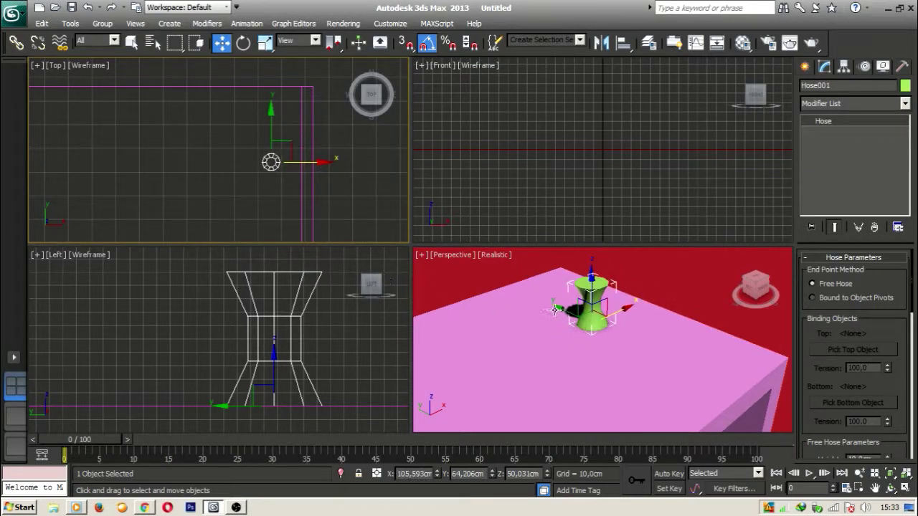
middle_drag(545, 306, 541, 307)
key(ctrl+z)
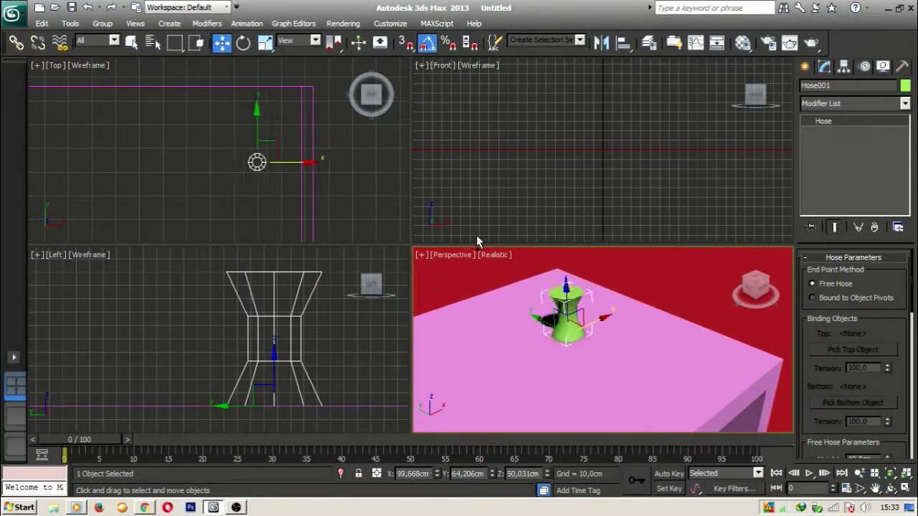
drag(311, 160, 330, 162)
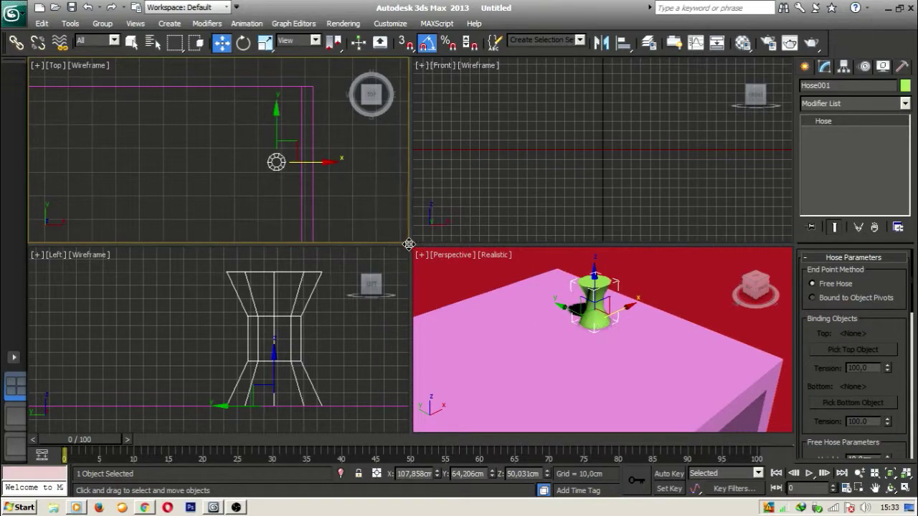
Step: Enlarge the Perspective viewport to fill nearly the whole view area and show more of the table and chair
drag(409, 244, 40, 67)
middle_drag(321, 240, 318, 247)
scroll(309, 236, down, 2)
scroll(309, 236, down, 3)
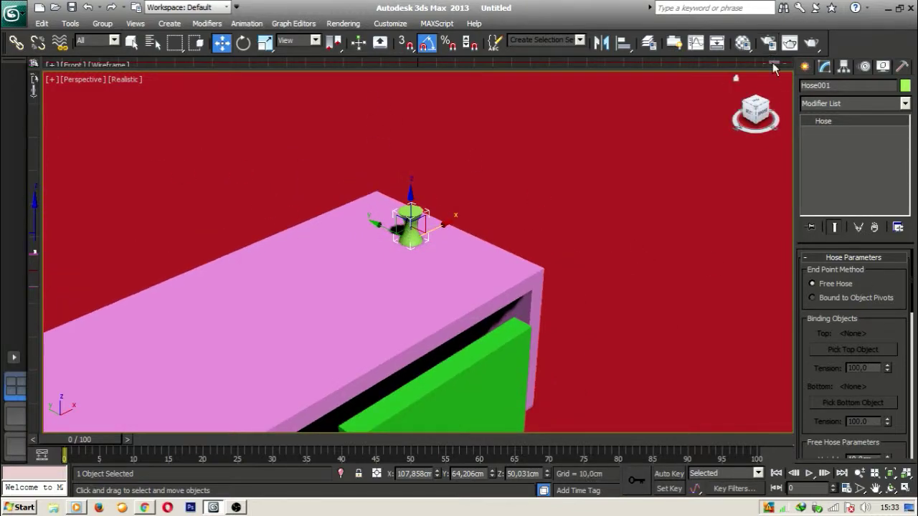
Step: Create a five-sided Gengon beside the table, about 30 cm in radius, 40 cm high and with a 2.5 cm fillet
click(806, 69)
middle_drag(412, 197, 378, 220)
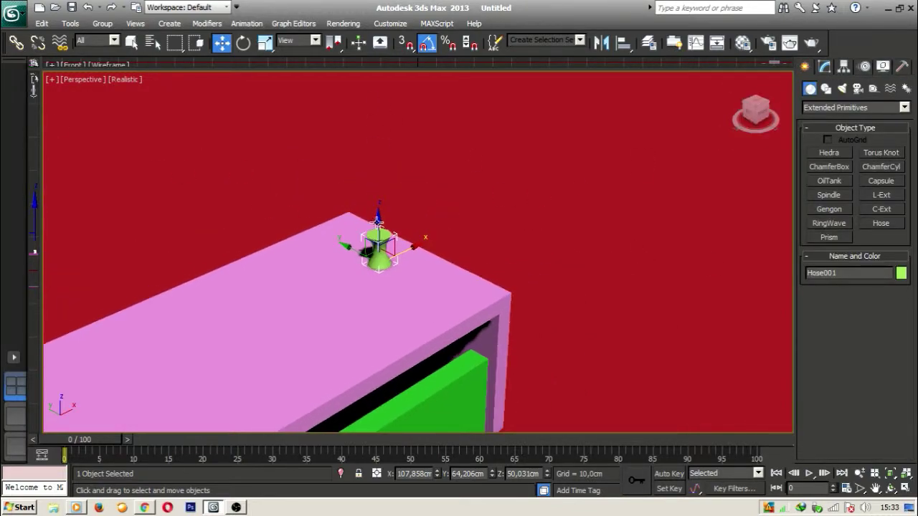
scroll(593, 236, up, 2)
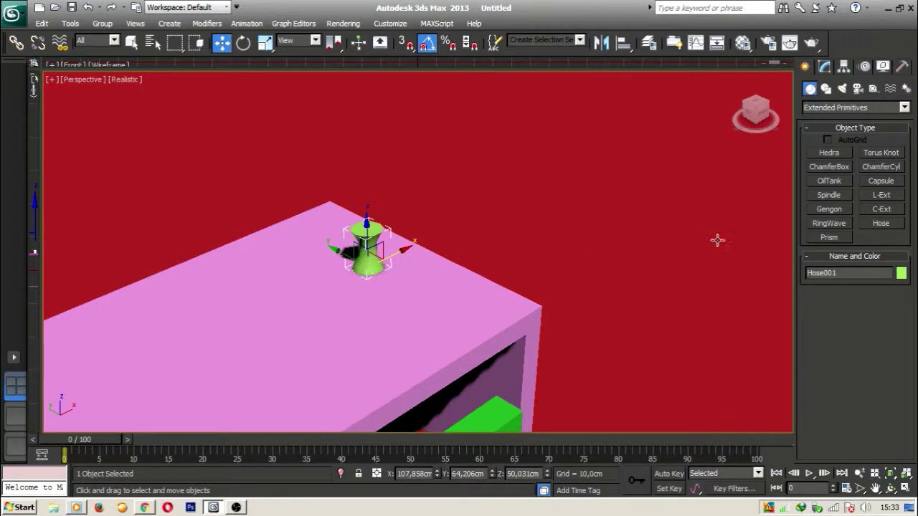
click(839, 226)
middle_drag(537, 224, 507, 176)
click(845, 211)
drag(612, 217, 641, 267)
click(620, 139)
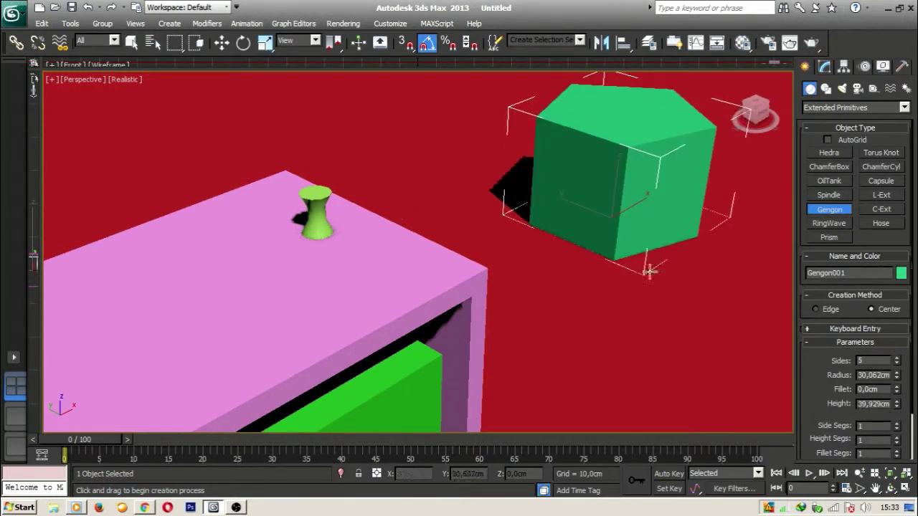
click(629, 100)
middle_drag(587, 236, 559, 256)
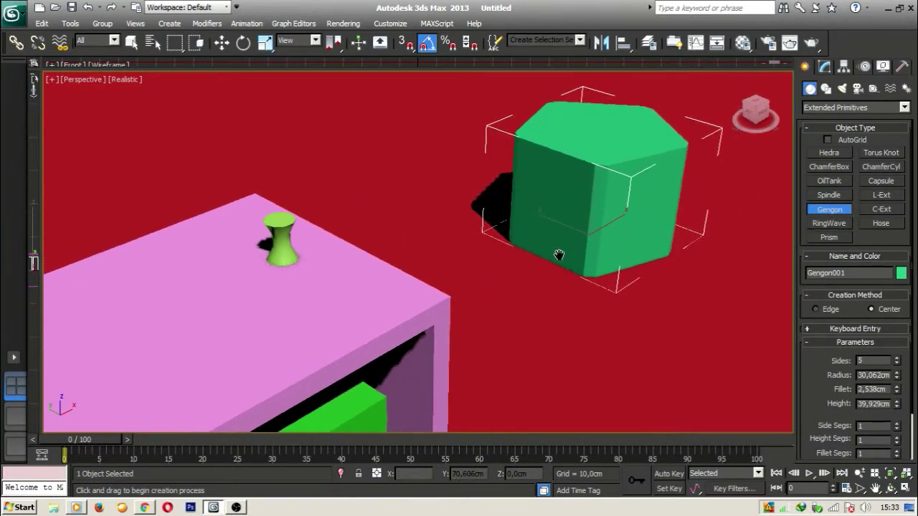
scroll(558, 262, down, 2)
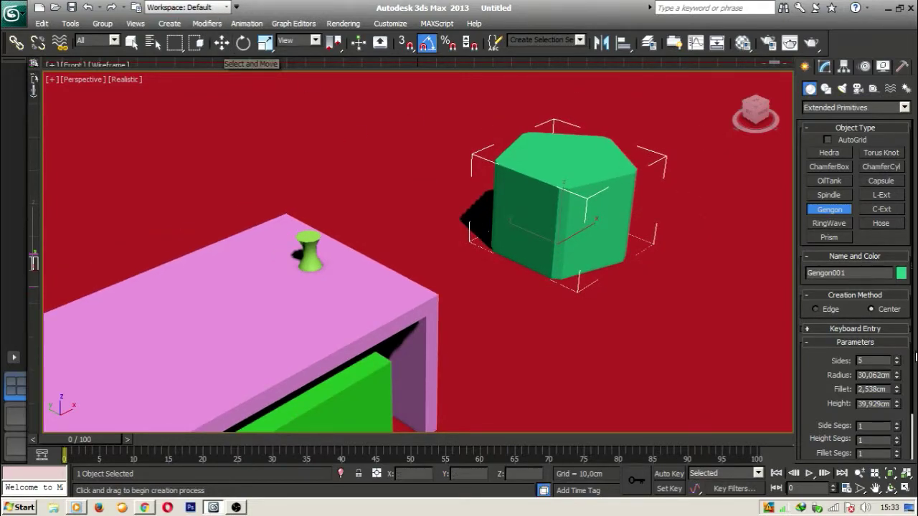
Step: Set the gengon's height and radius to 10 cm each
click(827, 69)
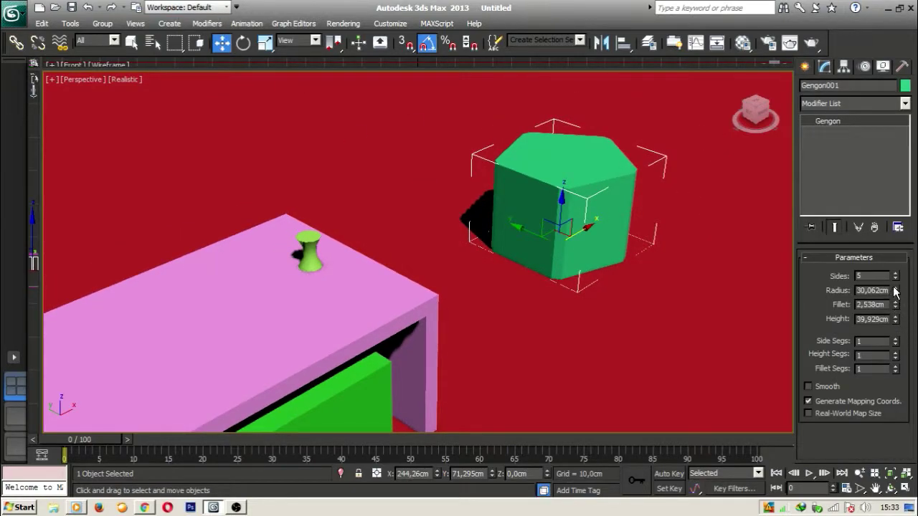
drag(897, 294, 892, 342)
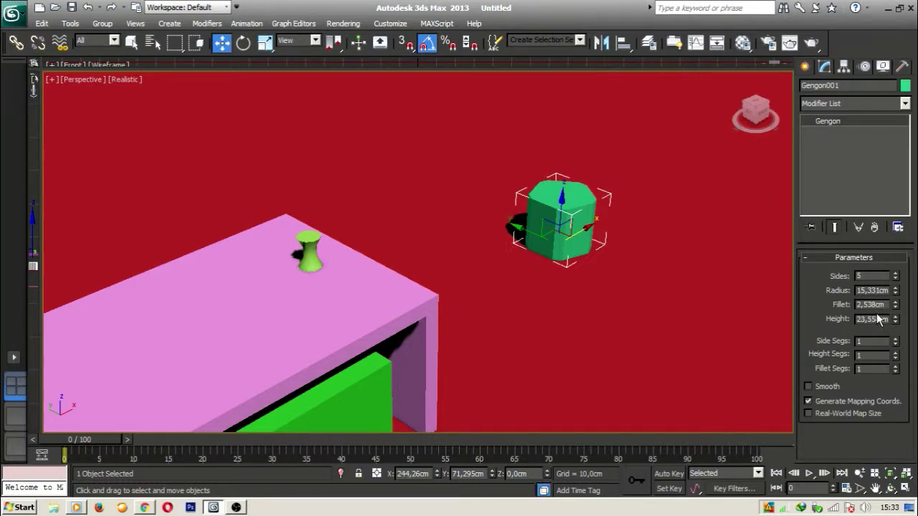
click(877, 319)
text(10cm)
key(Return)
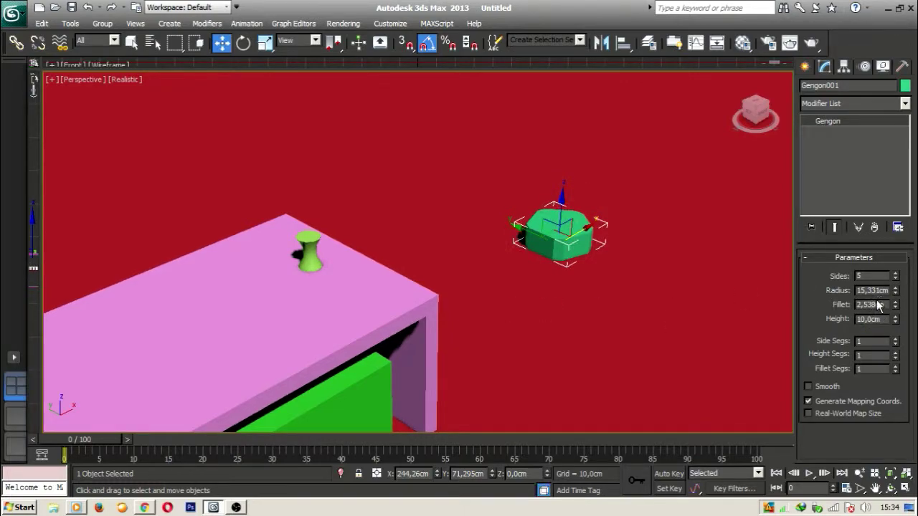
click(881, 290)
text(10)
key(Return)
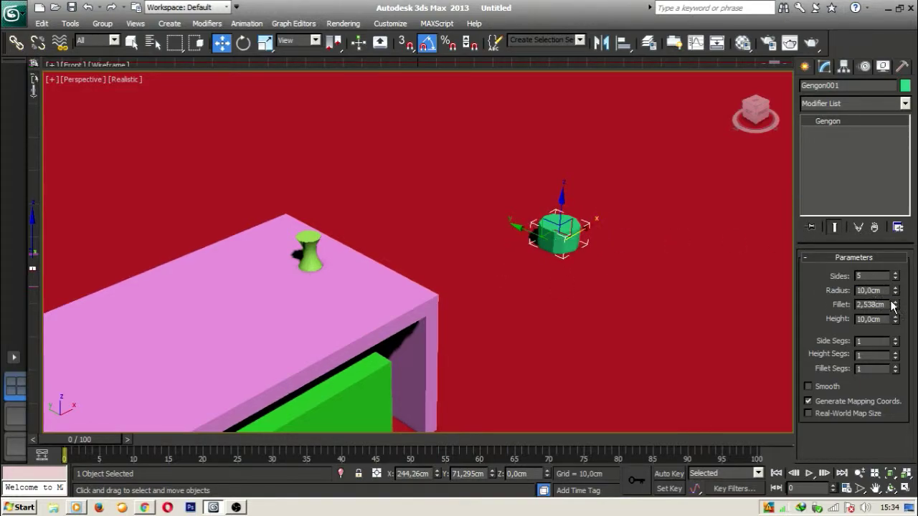
Step: Move the gengon onto the vase in the Perspective view, to about X 110.8, Y 66.3 and Z 59.1 cm
drag(577, 233, 302, 188)
middle_drag(330, 271, 356, 277)
scroll(402, 282, up, 2)
middle_drag(416, 285, 515, 283)
scroll(430, 257, up, 2)
drag(350, 205, 403, 250)
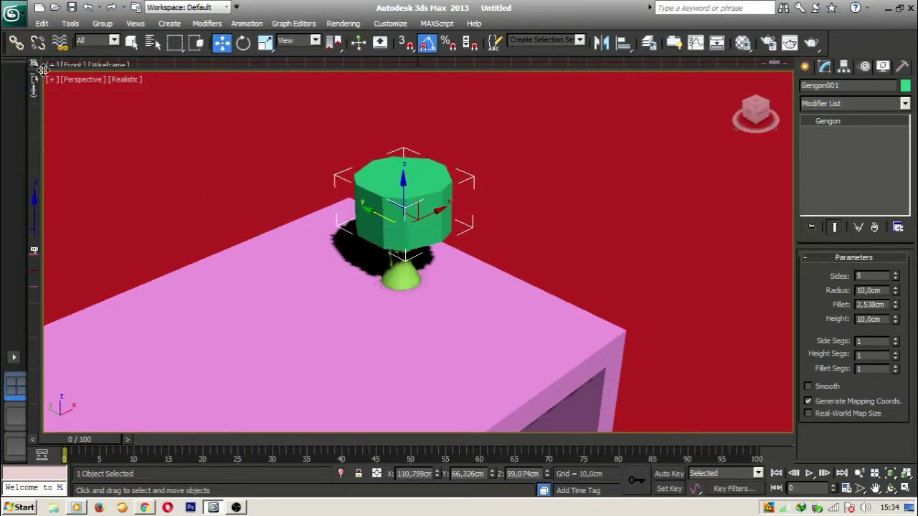
Step: Shrink the enlarged Perspective viewport and reset the layout to four equal viewports
drag(43, 69, 385, 240)
right_click(385, 243)
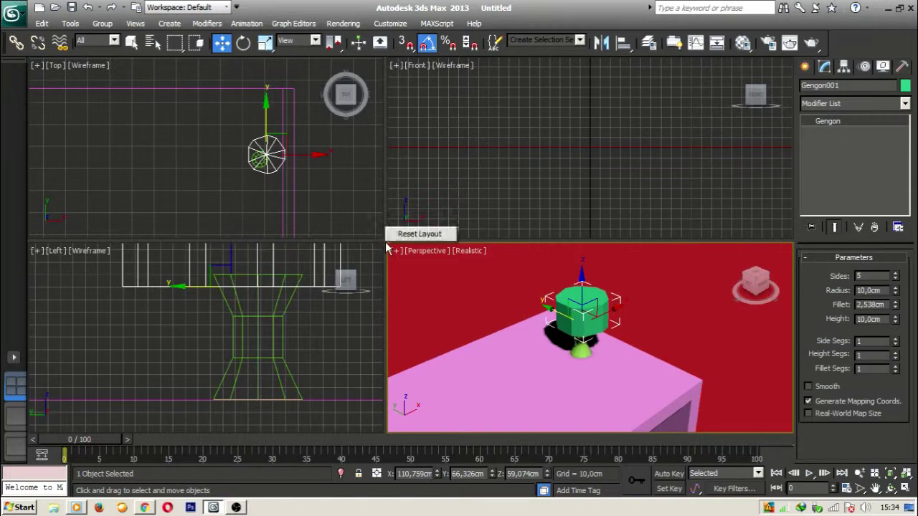
click(414, 234)
Step: Center the gengon on top of the vase using the Left and Top views, at about X 107.9, Y 64.2 and Z 60.1 cm
right_click(153, 321)
click(153, 320)
scroll(164, 322, down, 3)
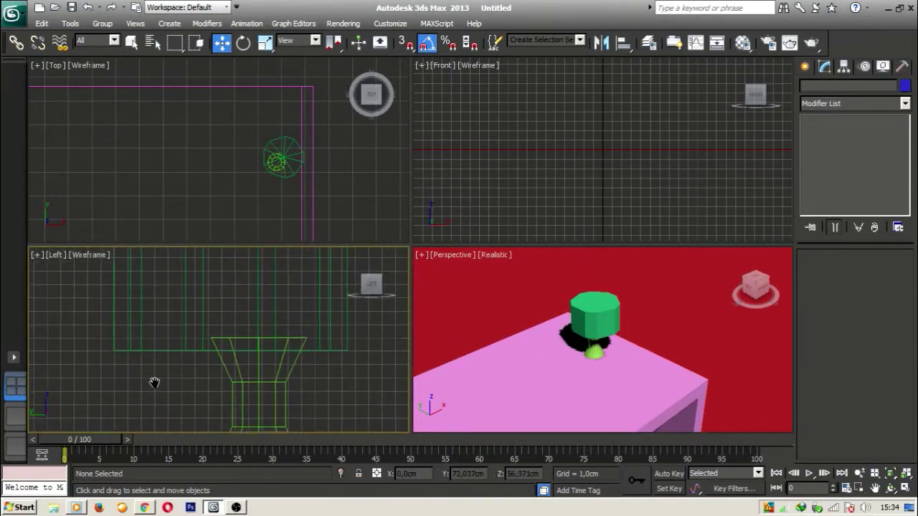
click(164, 311)
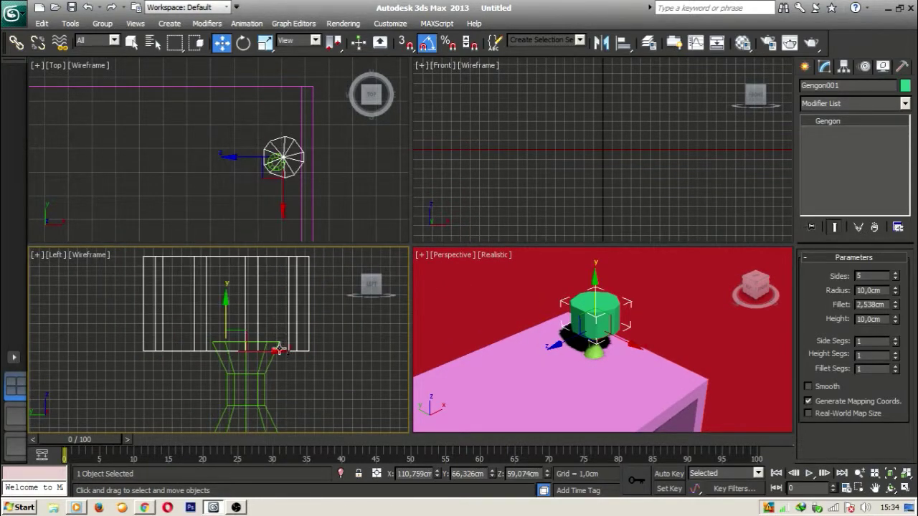
drag(280, 350, 303, 349)
drag(246, 296, 246, 286)
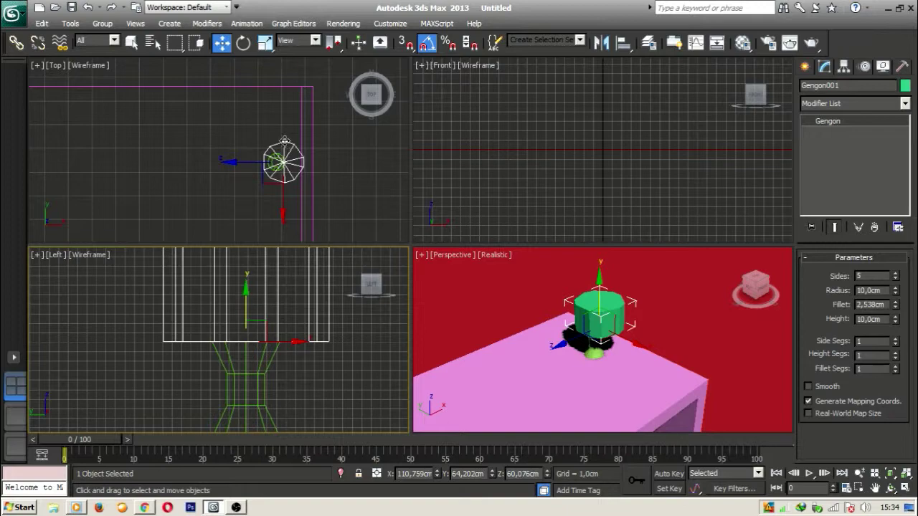
click(284, 141)
drag(333, 164, 326, 164)
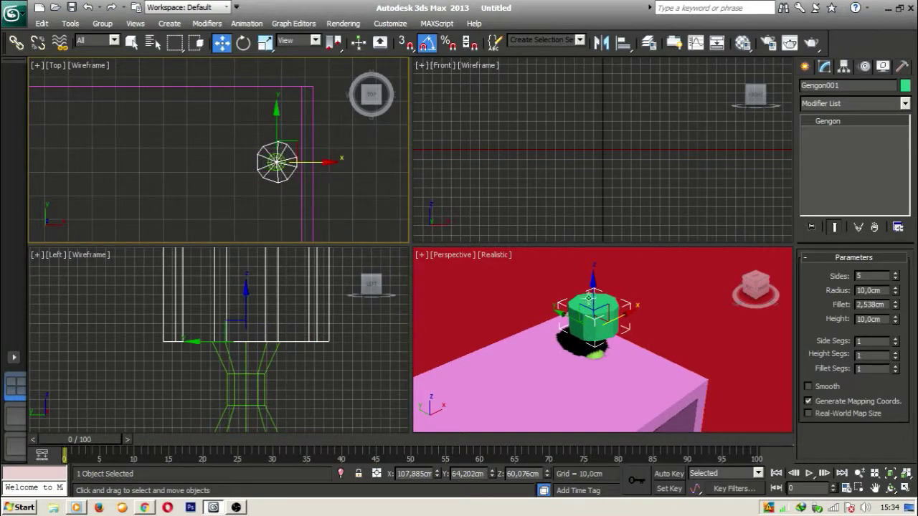
Step: Enlarge the Perspective viewport and select the gengon above the vase
click(533, 334)
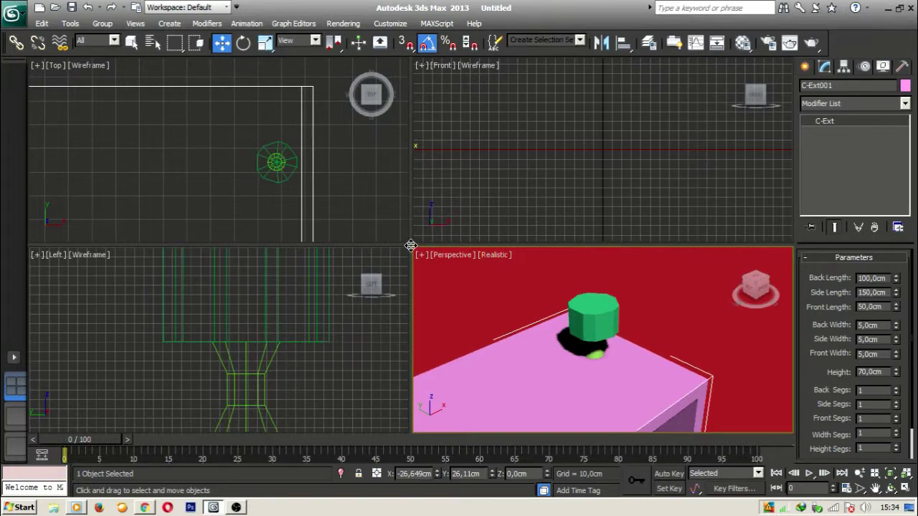
key(alt+w)
scroll(424, 200, up, 3)
click(425, 201)
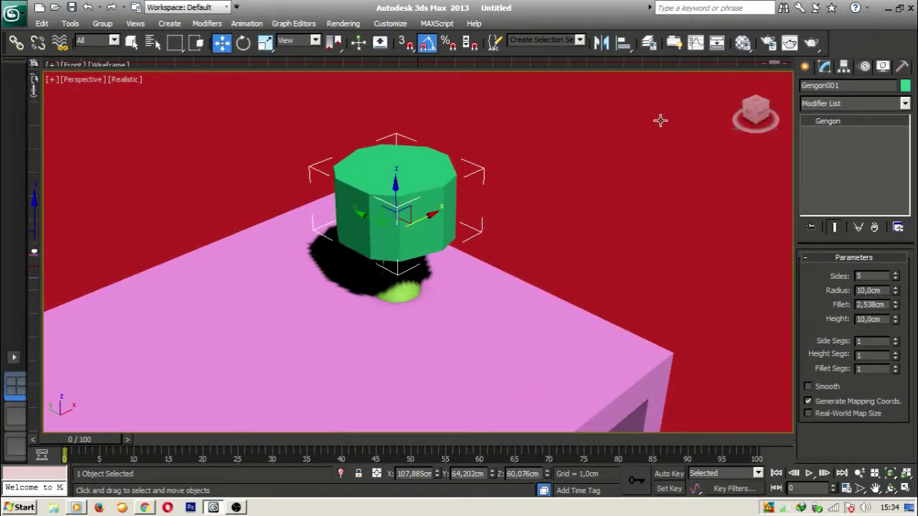
middle_drag(575, 232, 577, 238)
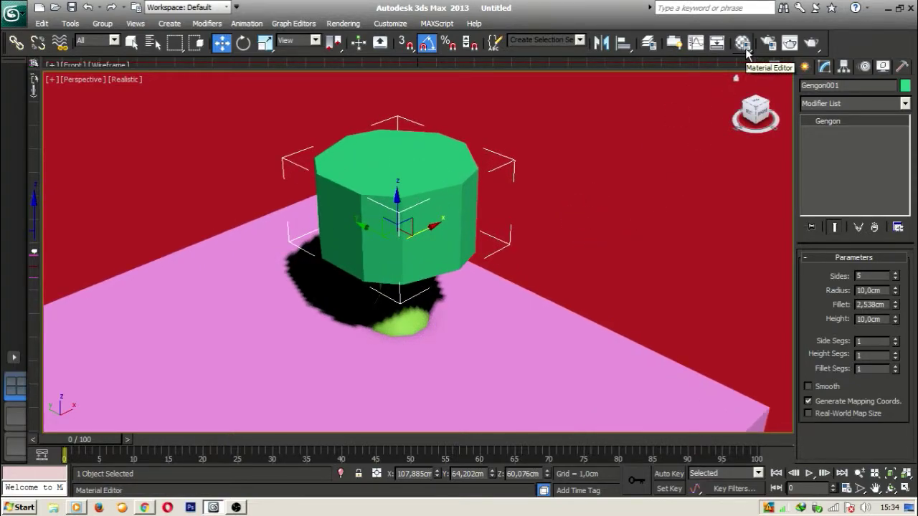
Step: Open the Material Editor, switch it to the Slate mode and return to the Compact mode
click(746, 50)
click(665, 22)
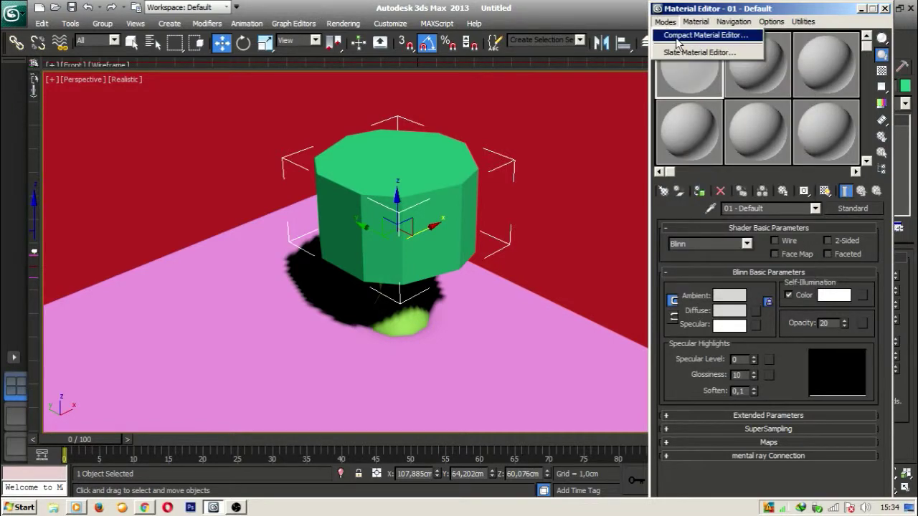
click(700, 53)
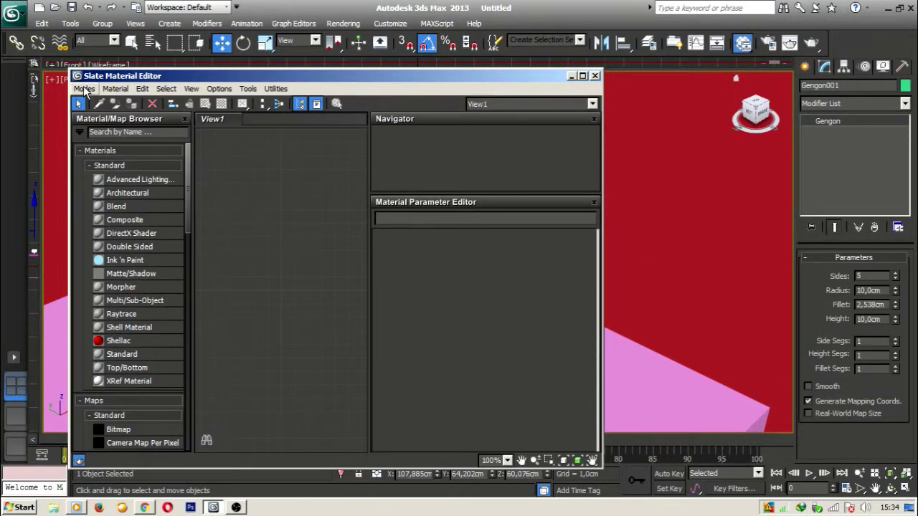
click(84, 89)
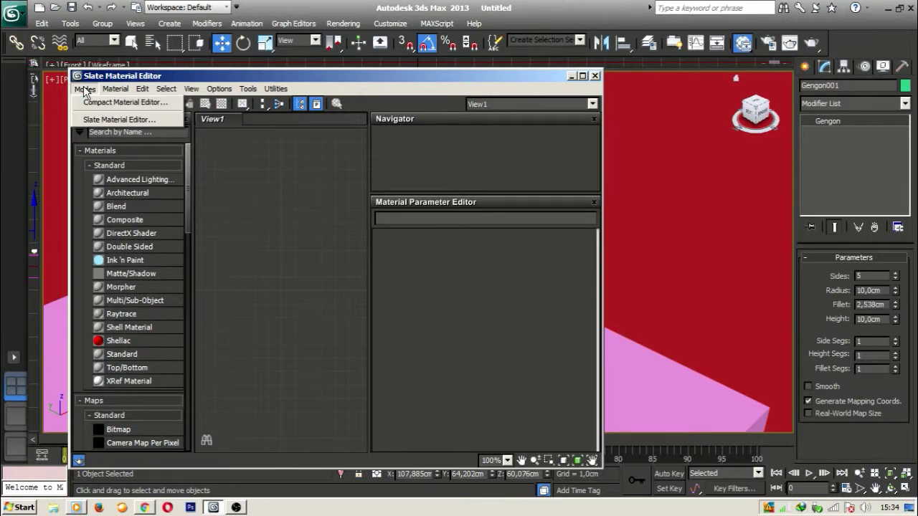
click(111, 97)
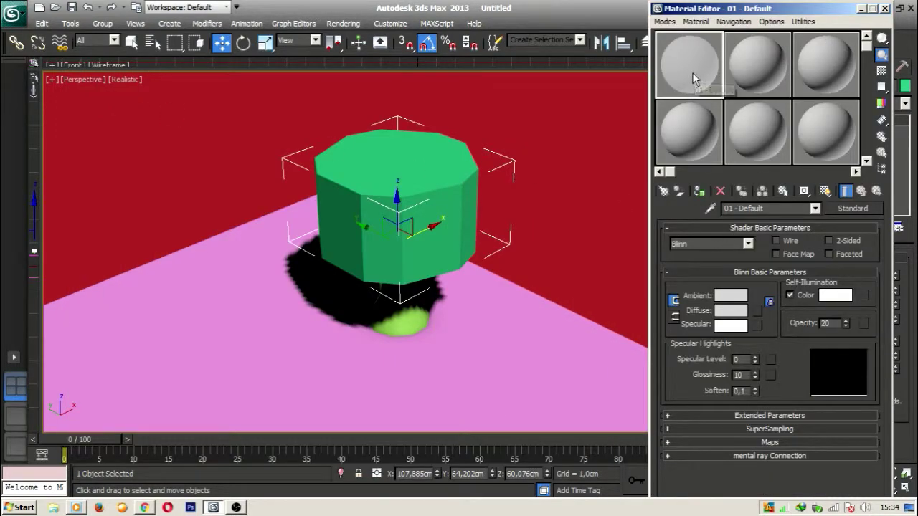
Step: Lower the second sample material's opacity to 10 and assign the material to the gengon
click(752, 75)
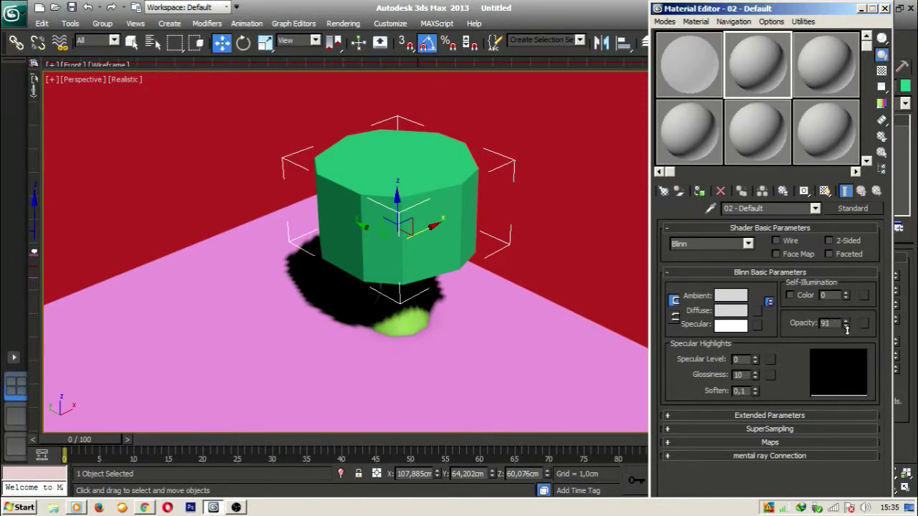
drag(852, 358, 852, 363)
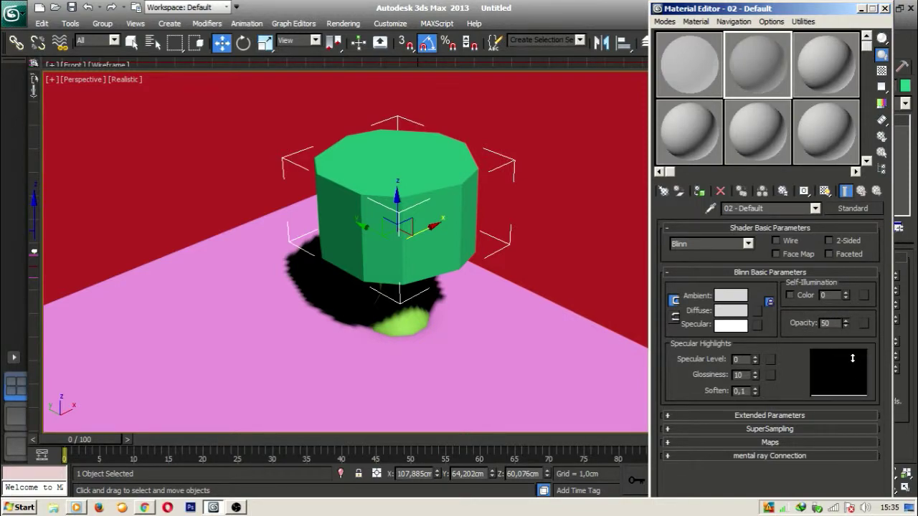
middle_drag(522, 253, 512, 260)
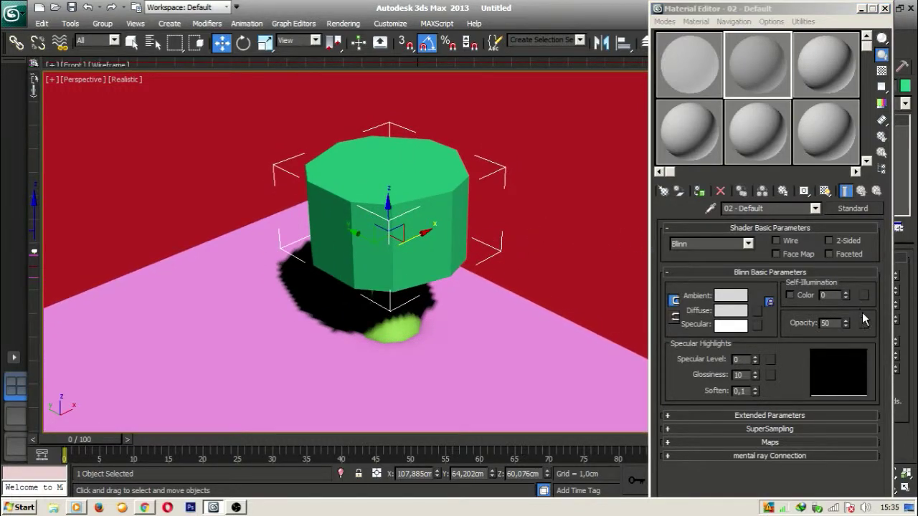
drag(846, 327, 848, 367)
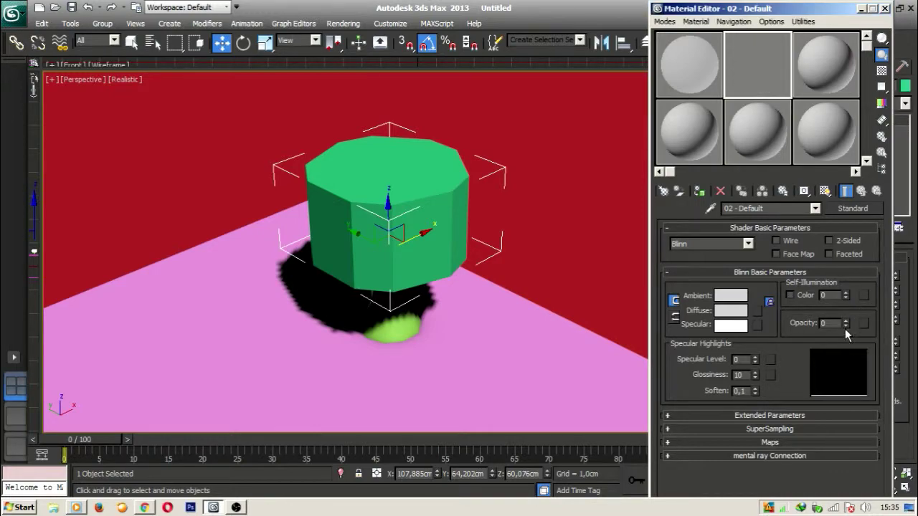
drag(849, 321, 847, 312)
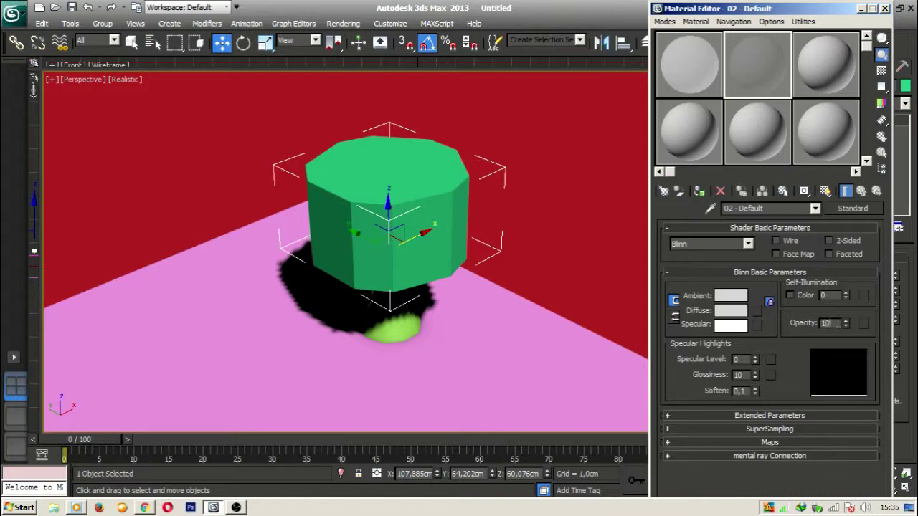
click(864, 322)
click(591, 463)
drag(758, 113, 411, 193)
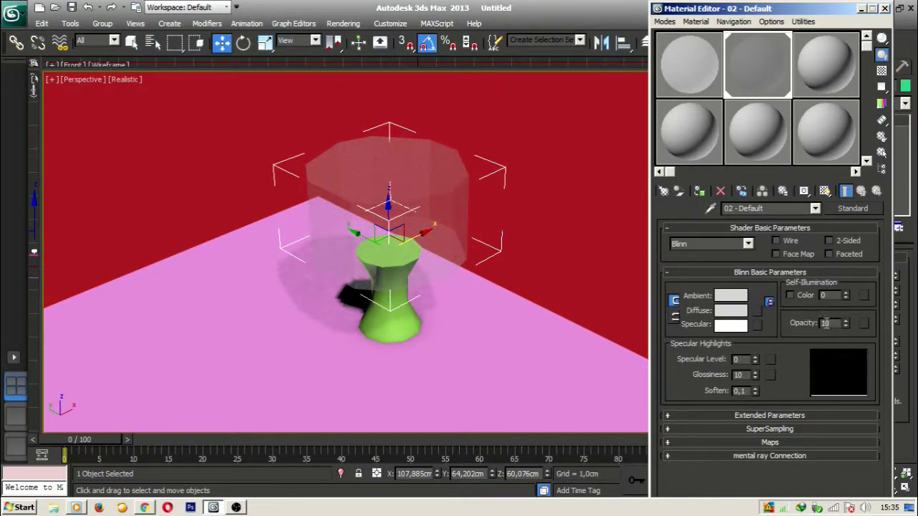
Step: Try opacity values of 20 and 30 for the gengon's material
key(BackSpace)
text(2)
key(Return)
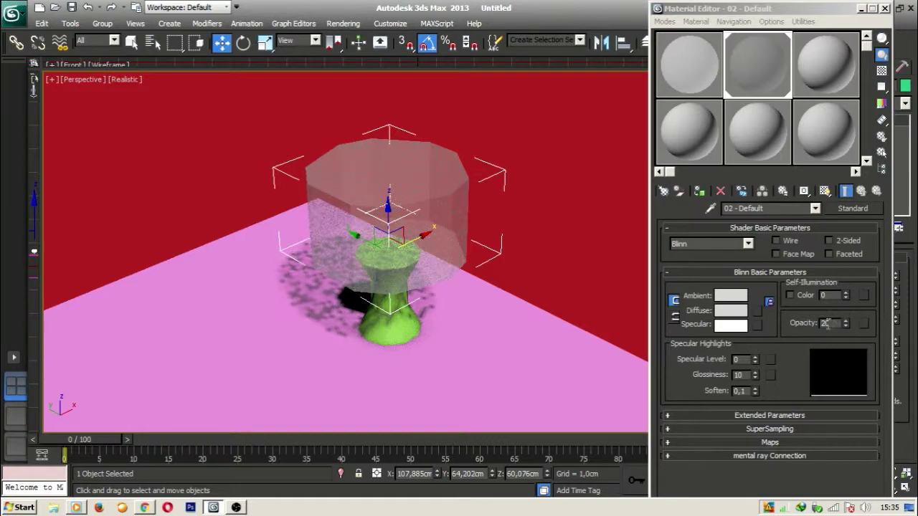
key(Return)
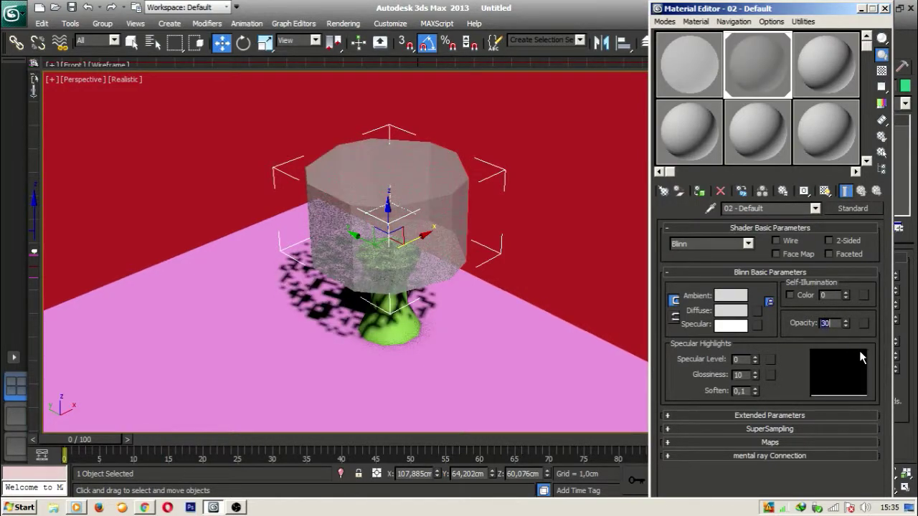
middle_drag(574, 251, 577, 245)
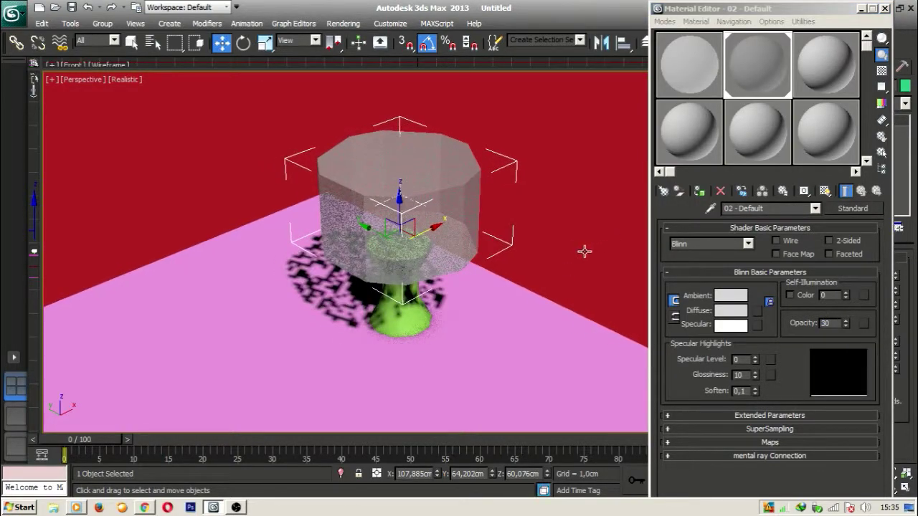
scroll(586, 268, down, 3)
Step: Set the opacity of the gengon's material to 50 and close the Material Editor
click(824, 324)
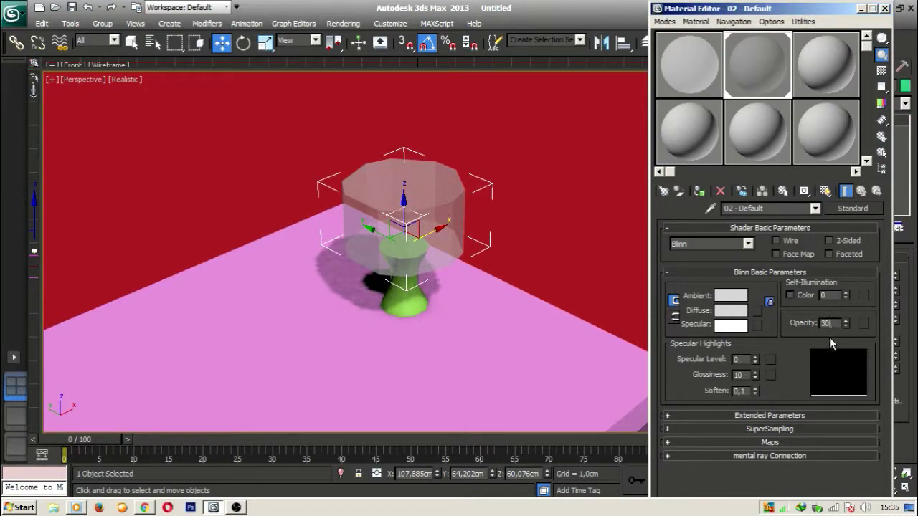
text(50)
key(Return)
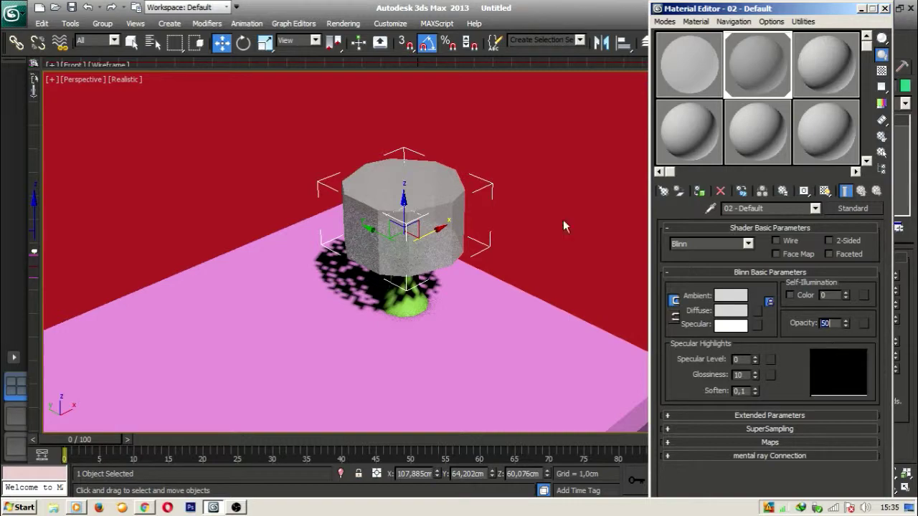
scroll(566, 274, down, 4)
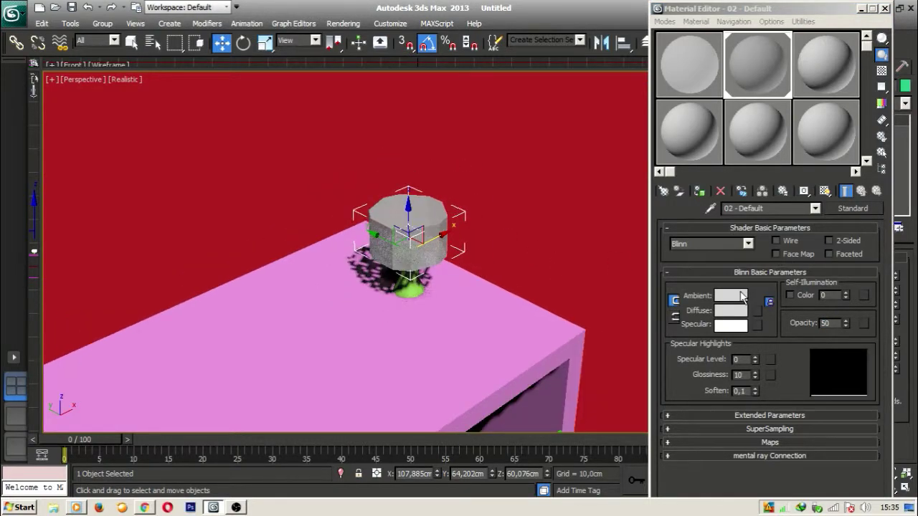
click(885, 7)
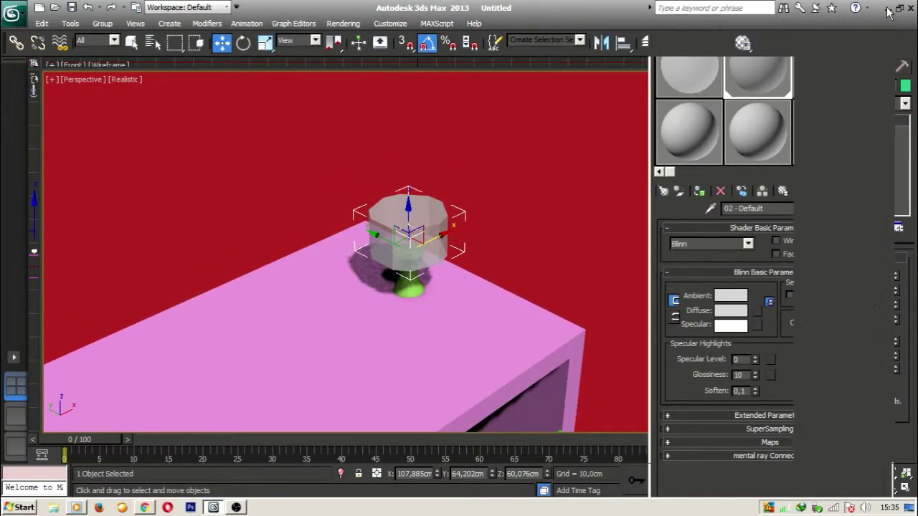
Step: Create a Teapot standard primitive with a radius of about 12.3 cm on the floor beside the table
scroll(552, 196, up, 4)
middle_drag(550, 201, 545, 232)
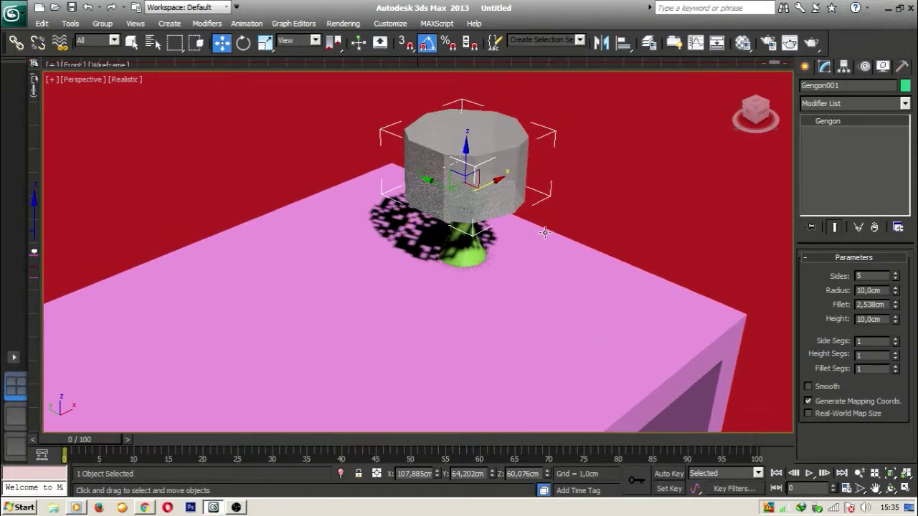
scroll(590, 219, down, 3)
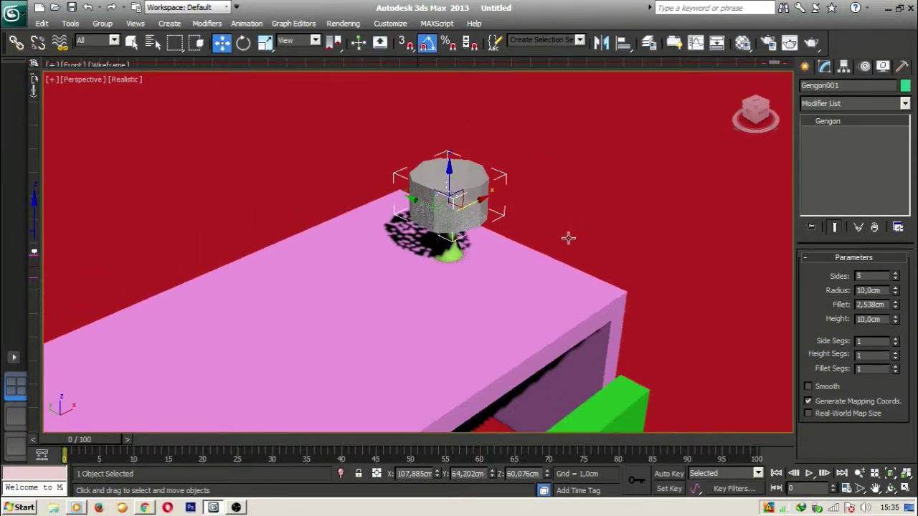
click(805, 66)
middle_drag(459, 300, 494, 264)
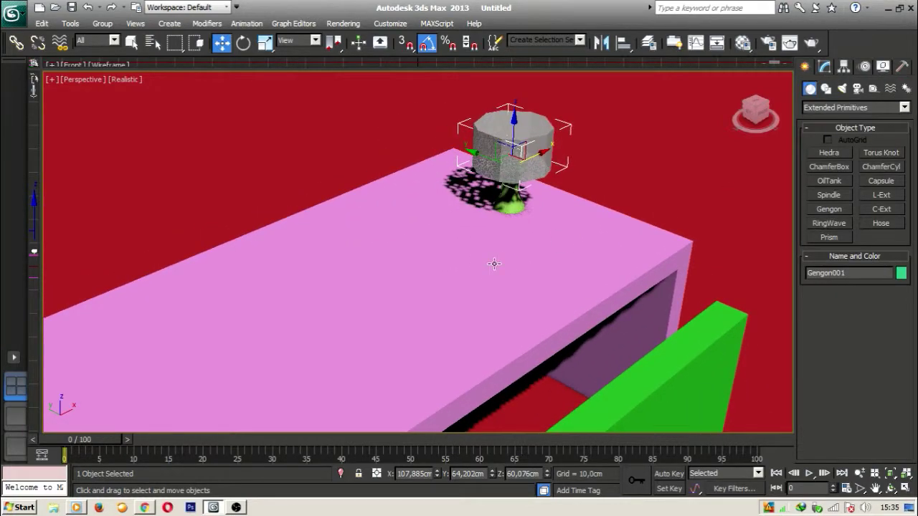
click(854, 106)
click(838, 113)
middle_drag(477, 224, 530, 206)
scroll(529, 205, down, 3)
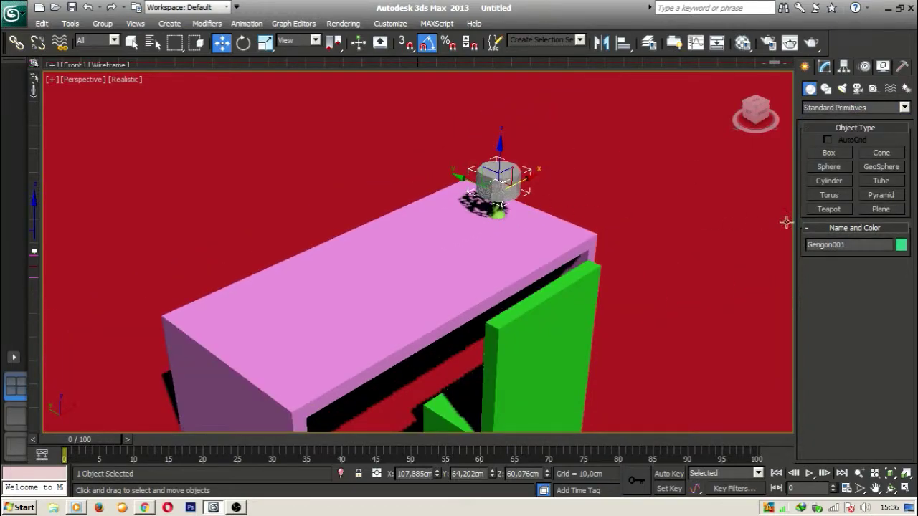
click(830, 210)
middle_drag(296, 254, 410, 199)
drag(195, 279, 214, 287)
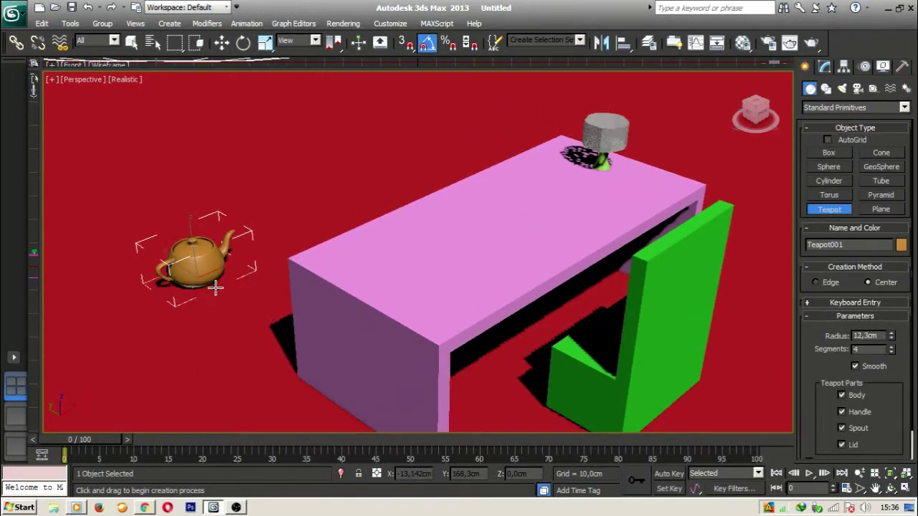
Step: Move the teapot onto the end of the tabletop opposite the lamp and set its radius to 9 cm
click(222, 42)
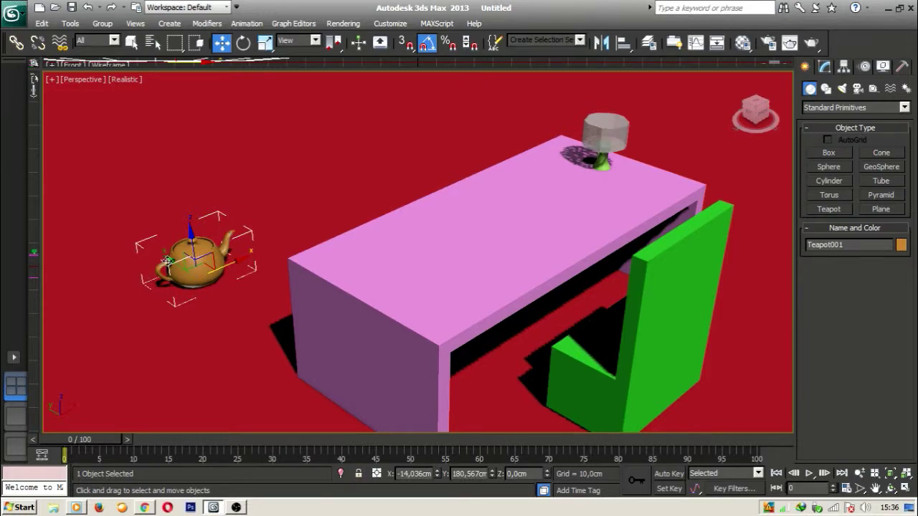
drag(167, 261, 392, 241)
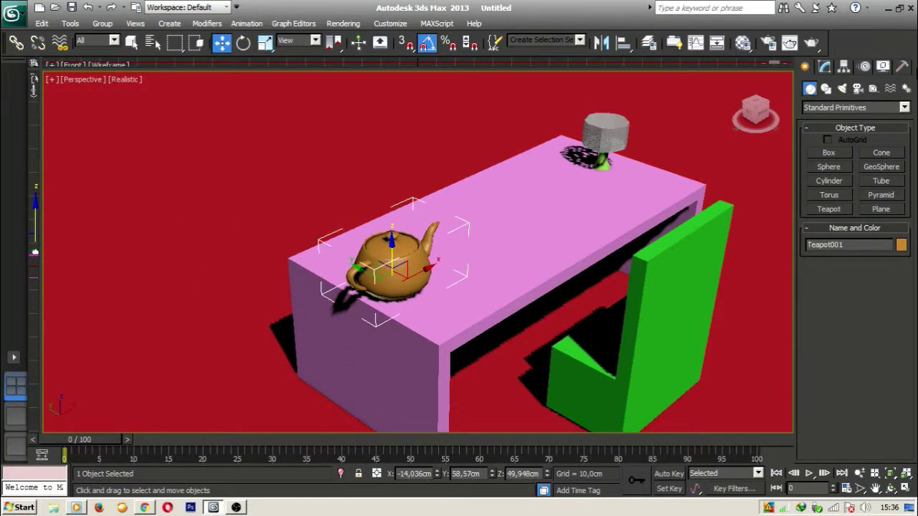
click(822, 67)
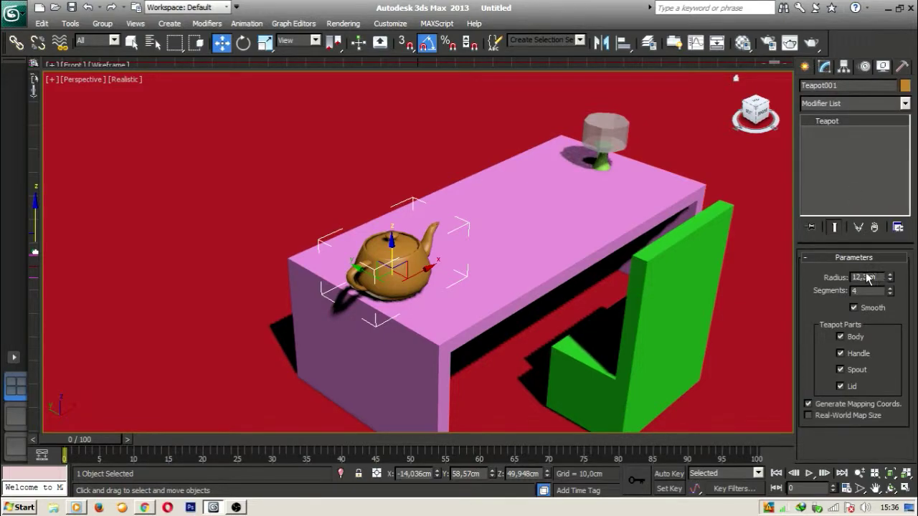
drag(890, 284, 849, 277)
middle_drag(464, 277, 481, 253)
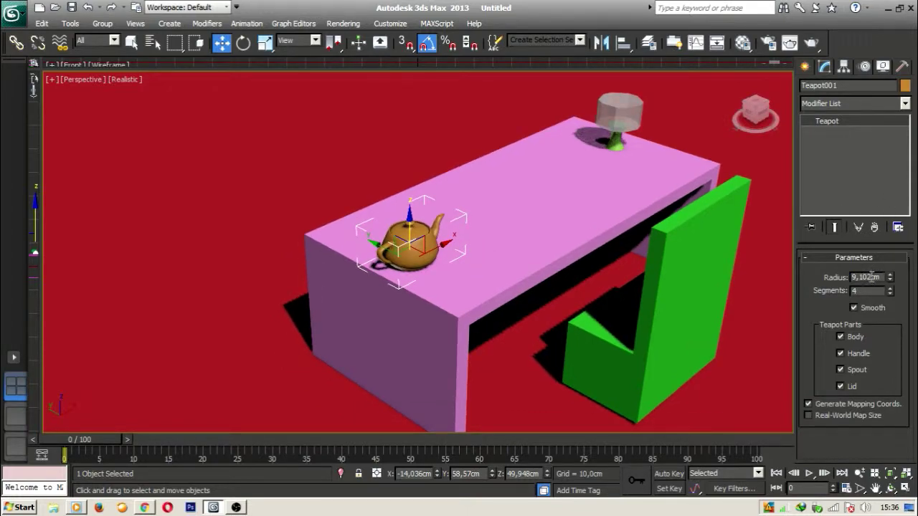
drag(871, 277, 846, 276)
text(9)
key(Return)
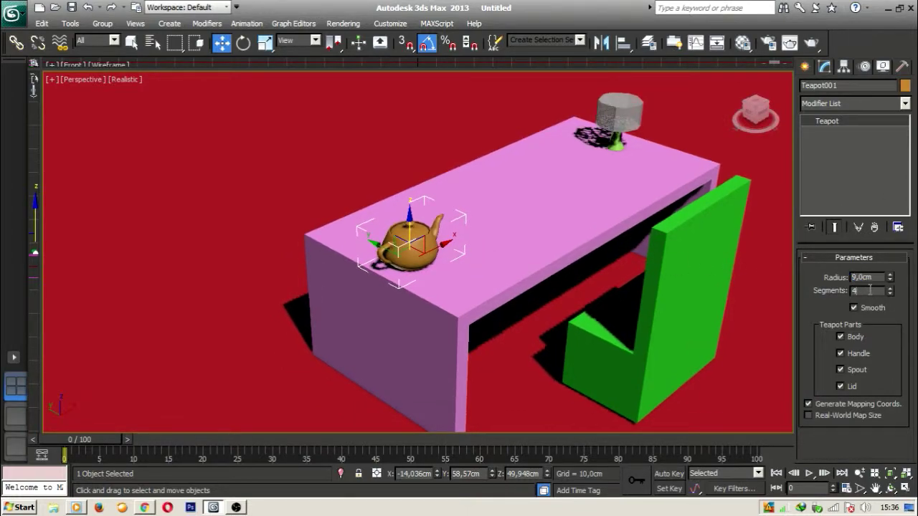
Step: Display edged faces in the Perspective view and raise the teapot's segments to 7
scroll(500, 236, up, 5)
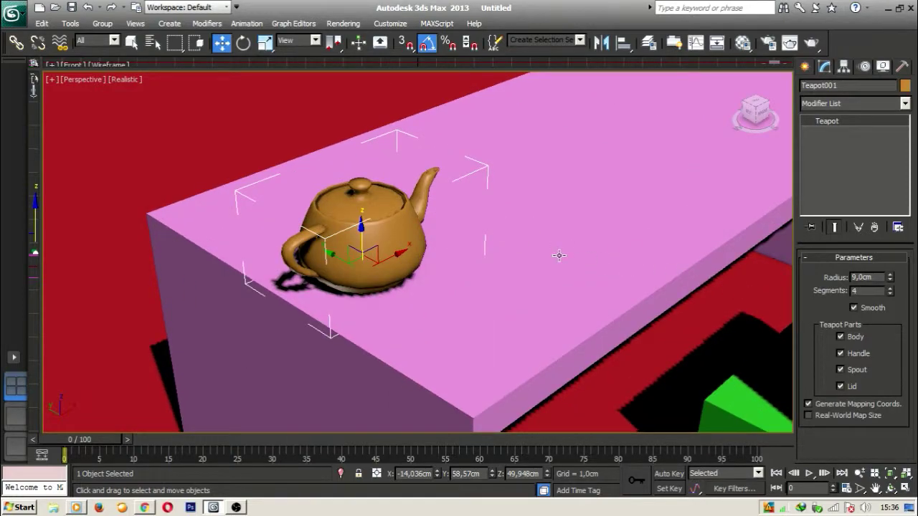
scroll(594, 273, up, 3)
key(F4)
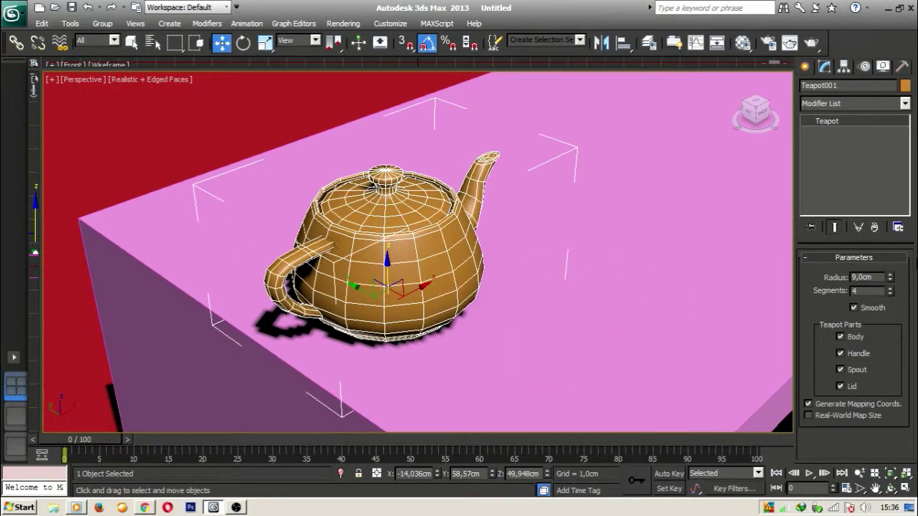
click(890, 294)
click(890, 288)
click(890, 287)
click(890, 288)
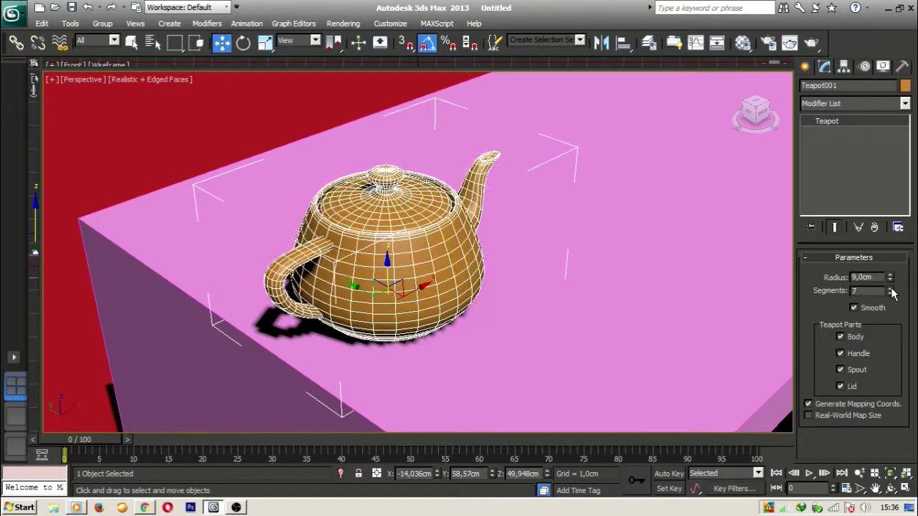
Step: Shift the teapot along the X axis to about -0.8 cm, inward from the tabletop's edge
scroll(502, 259, down, 6)
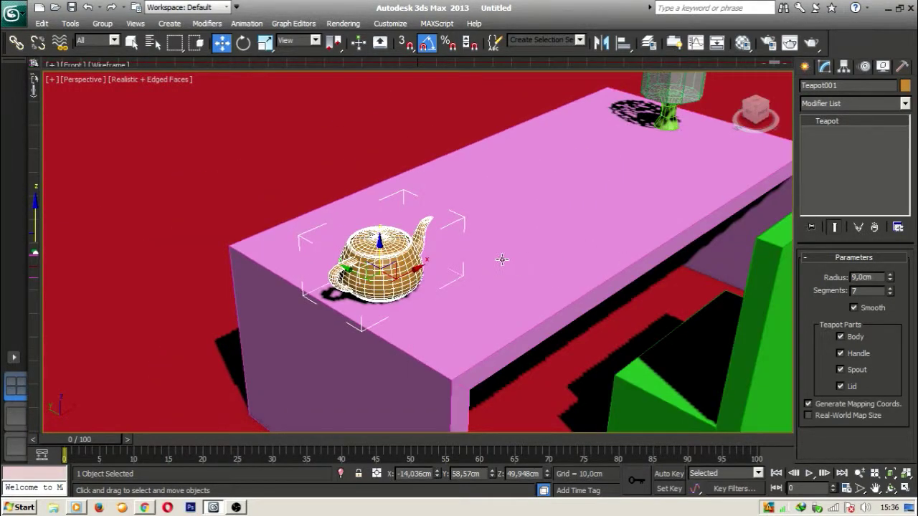
drag(416, 265, 459, 245)
middle_drag(556, 231, 440, 260)
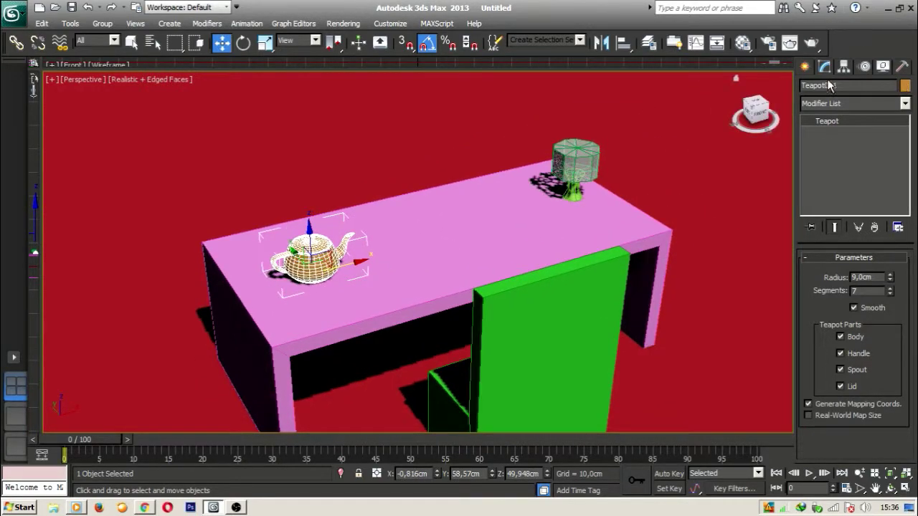
Step: Create an L-Ext as two room walls around the furniture, about 399 by 479 cm, 22 cm thick and 269 cm high
click(806, 66)
alt+middle_drag(619, 177, 379, 188)
middle_drag(437, 245, 595, 232)
scroll(511, 222, down, 4)
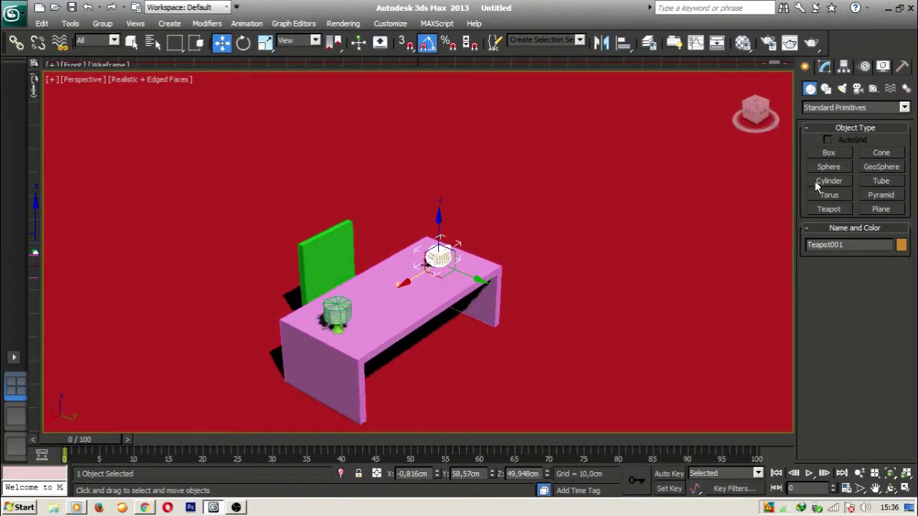
click(830, 154)
scroll(502, 197, down, 3)
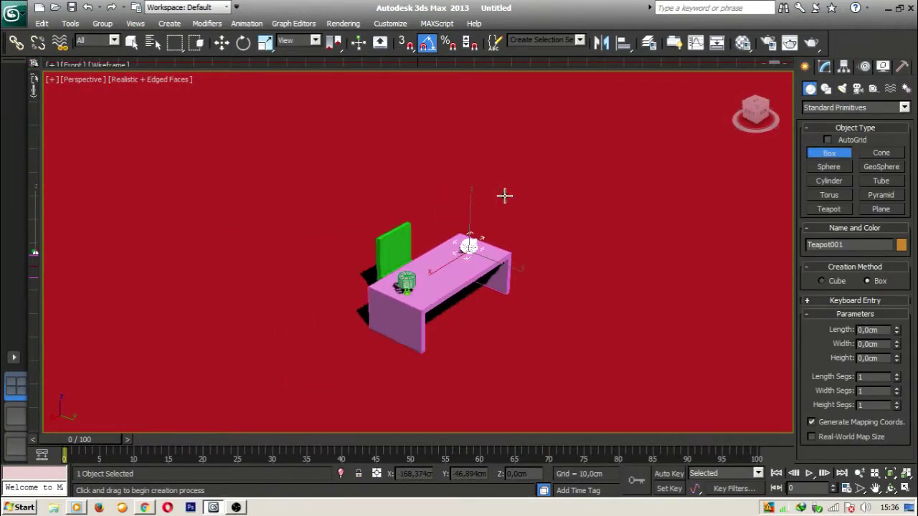
click(903, 108)
click(886, 126)
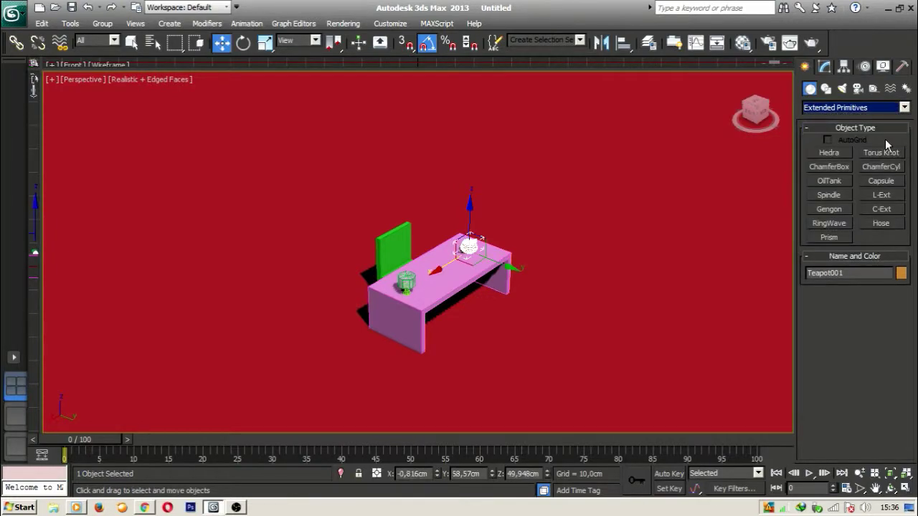
click(880, 196)
middle_drag(507, 213, 527, 199)
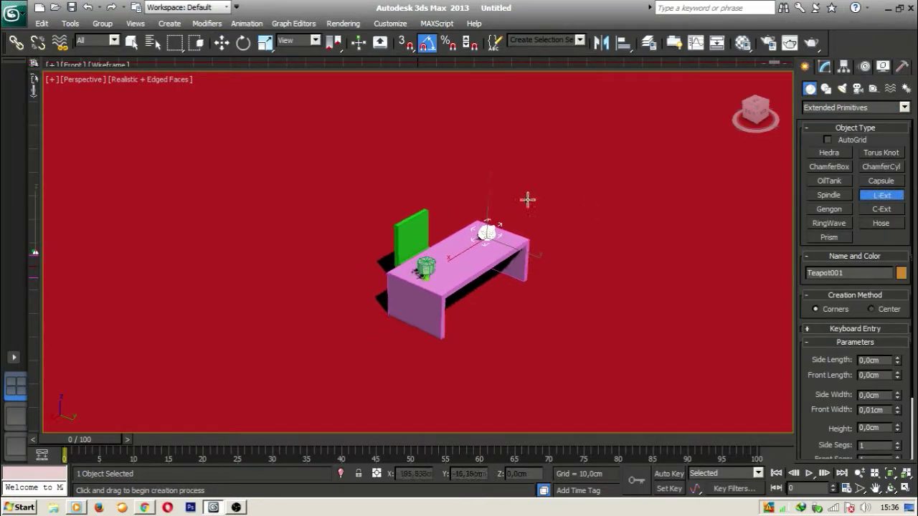
drag(478, 177, 523, 512)
click(466, 161)
click(516, 235)
alt+middle_drag(516, 236, 508, 254)
scroll(506, 259, up, 3)
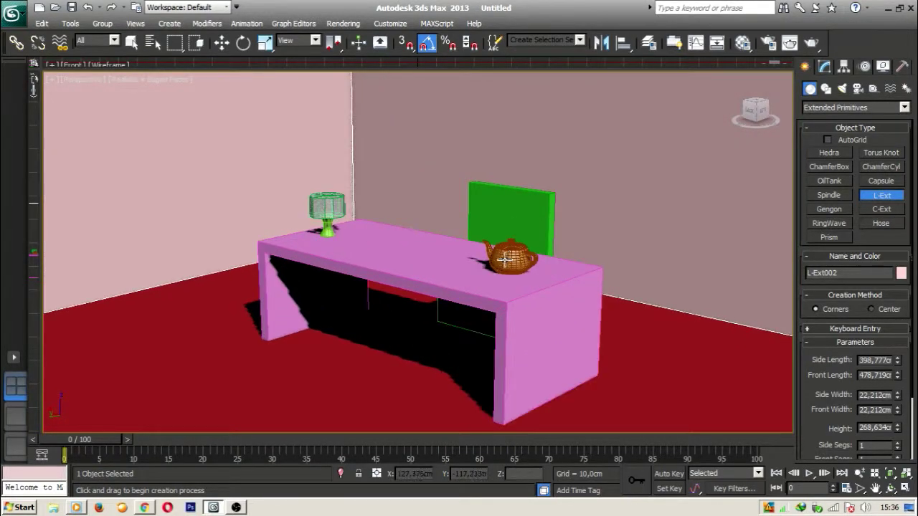
click(405, 273)
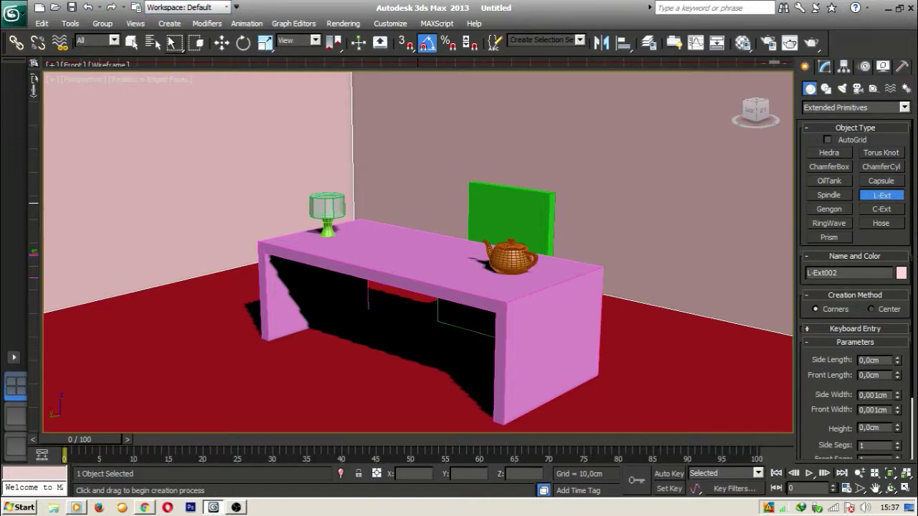
click(221, 42)
Step: Set the C-Ext table's back length to 50 cm to shorten the leg extending below the floor
click(459, 290)
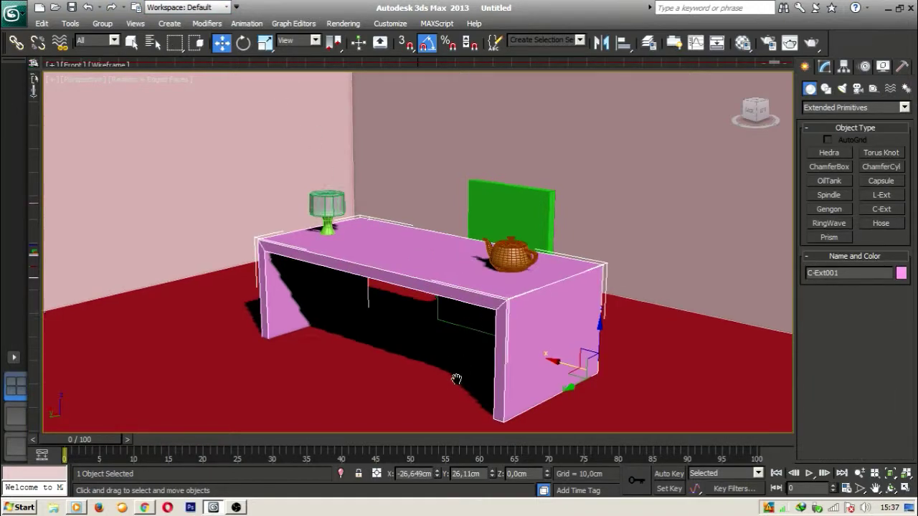
alt+middle_drag(459, 291, 458, 217)
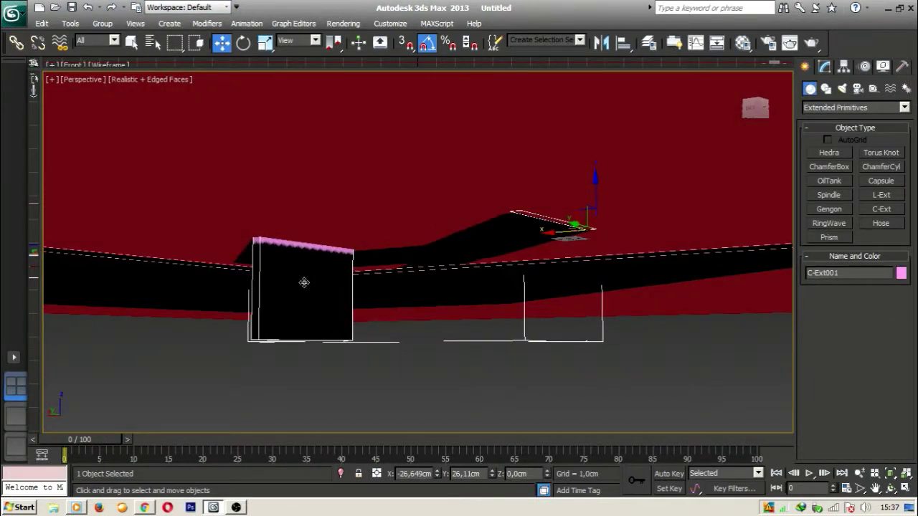
click(825, 66)
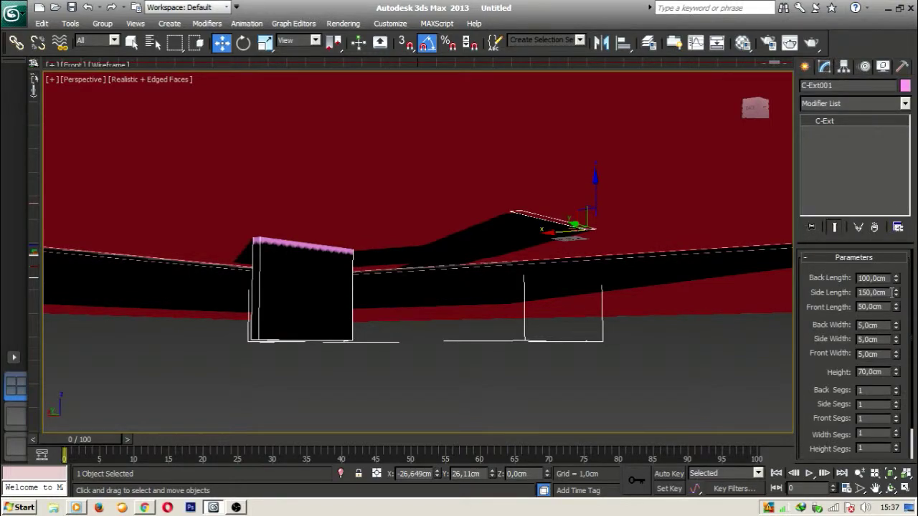
mouse_move(896, 295)
mouse_down()
mouse_move(894, 278)
mouse_move(908, 307)
mouse_up()
key(ctrl+z)
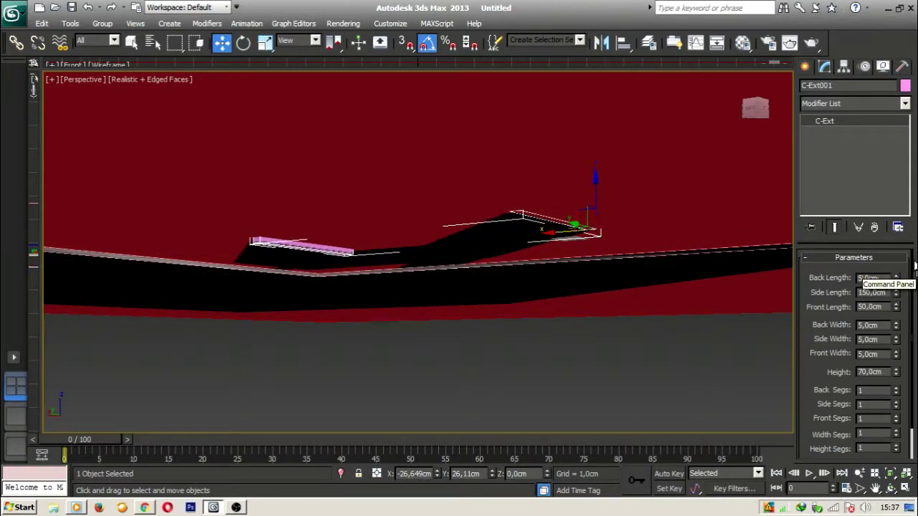
alt+middle_drag(584, 165, 711, 234)
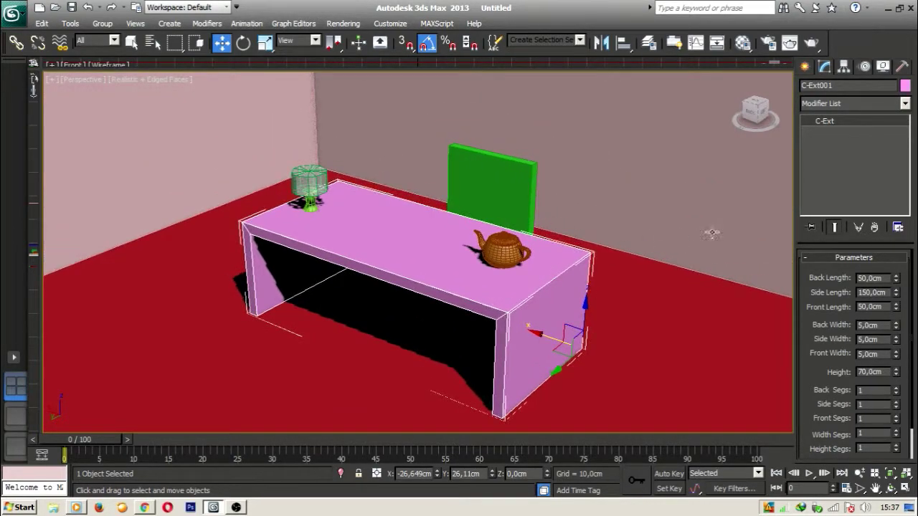
Step: Select the floor plane, render the Perspective view and close the rendered image
click(678, 295)
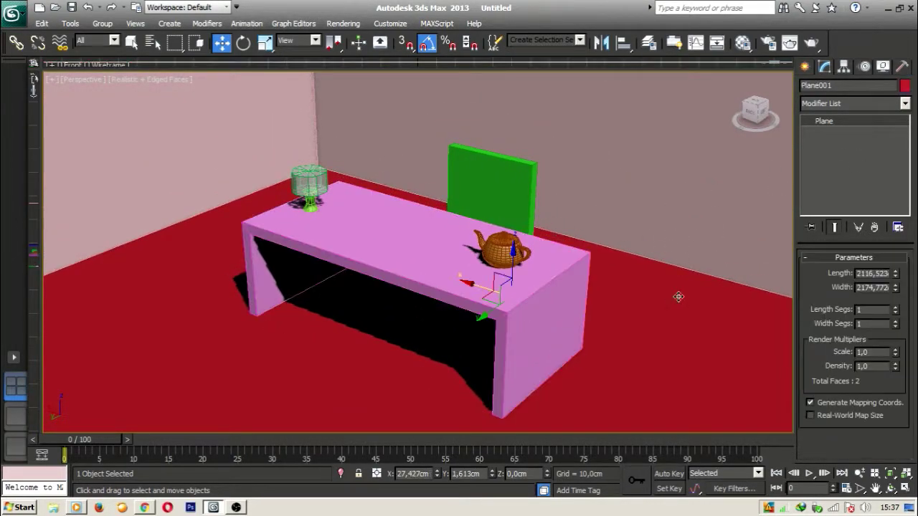
click(810, 43)
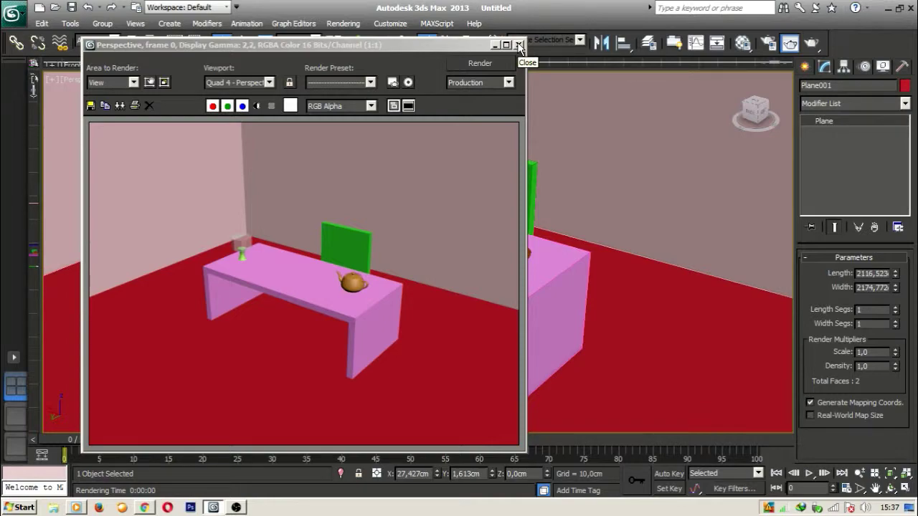
click(520, 45)
Step: Start a photometric Target Light and accept the recommended Logarithmic Exposure Control for the scene
click(805, 66)
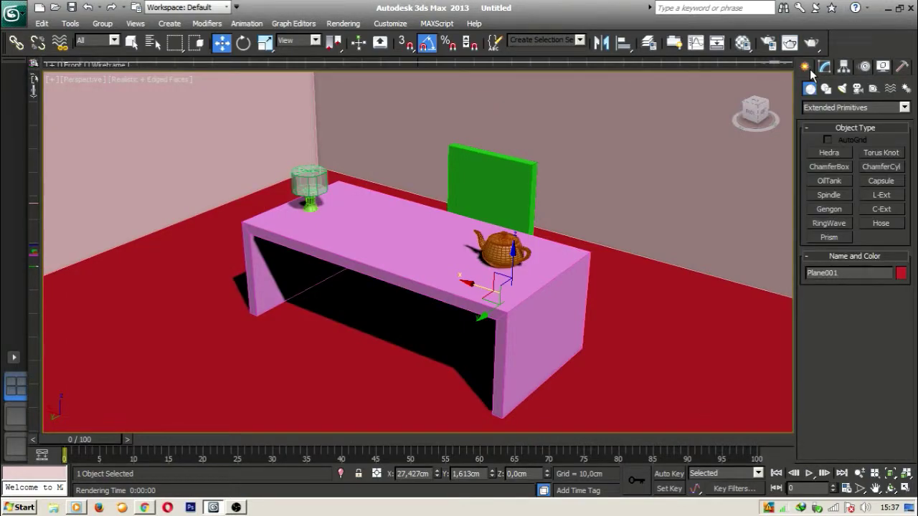
click(842, 89)
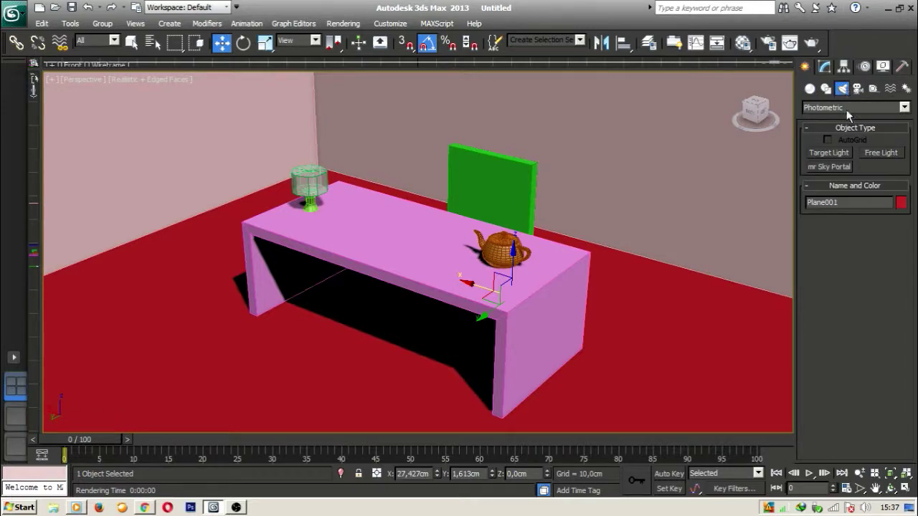
click(905, 108)
click(905, 120)
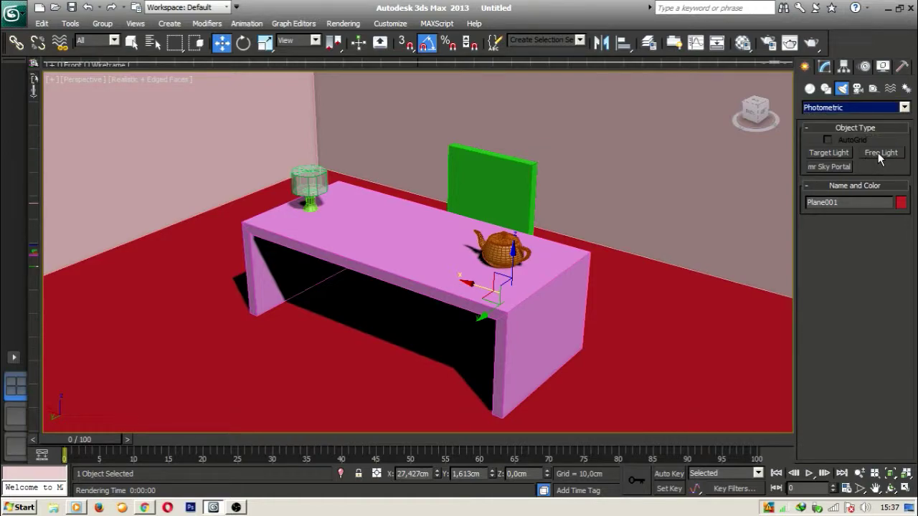
click(904, 107)
click(903, 127)
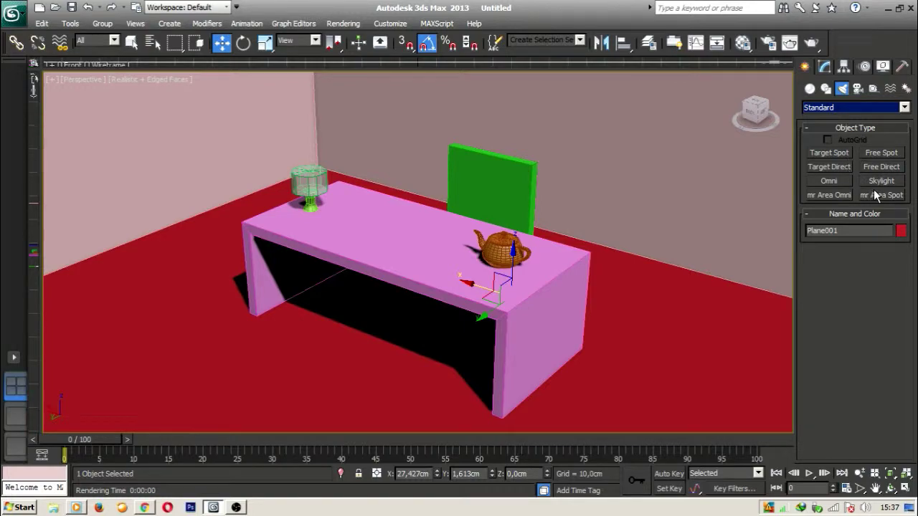
click(904, 107)
click(860, 118)
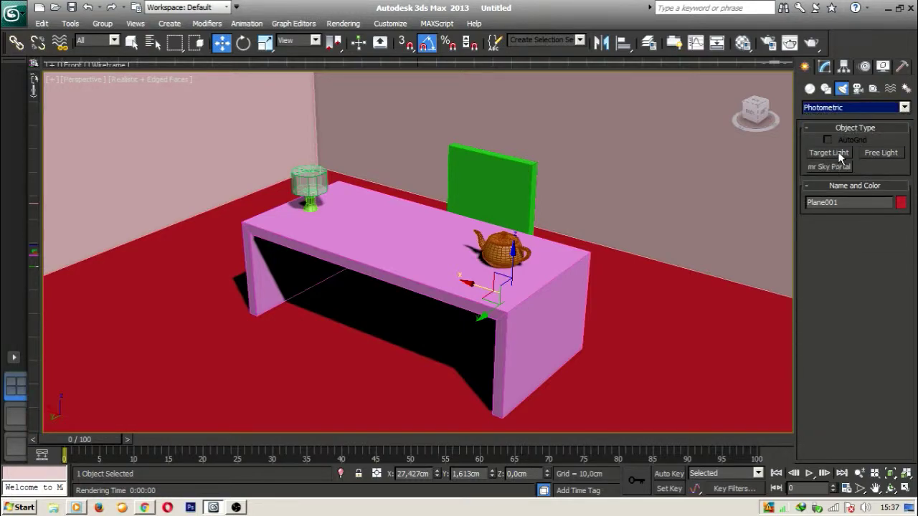
click(829, 153)
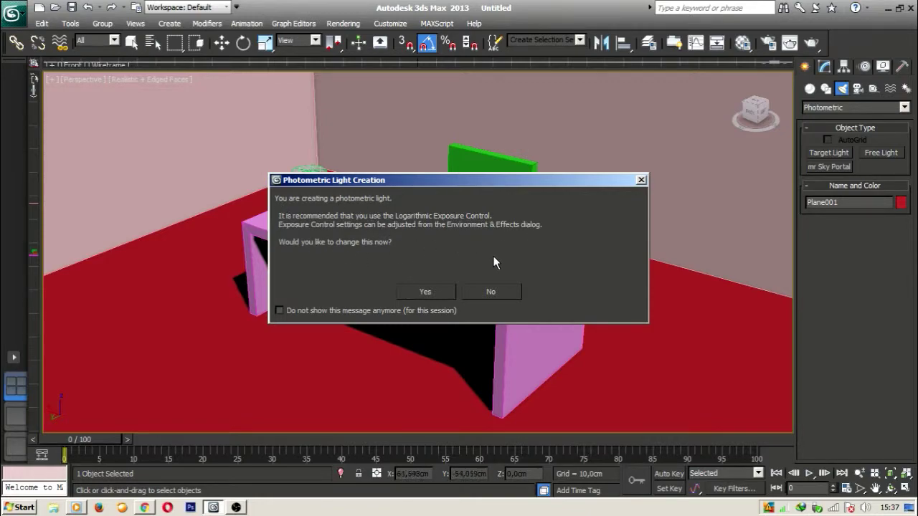
click(428, 292)
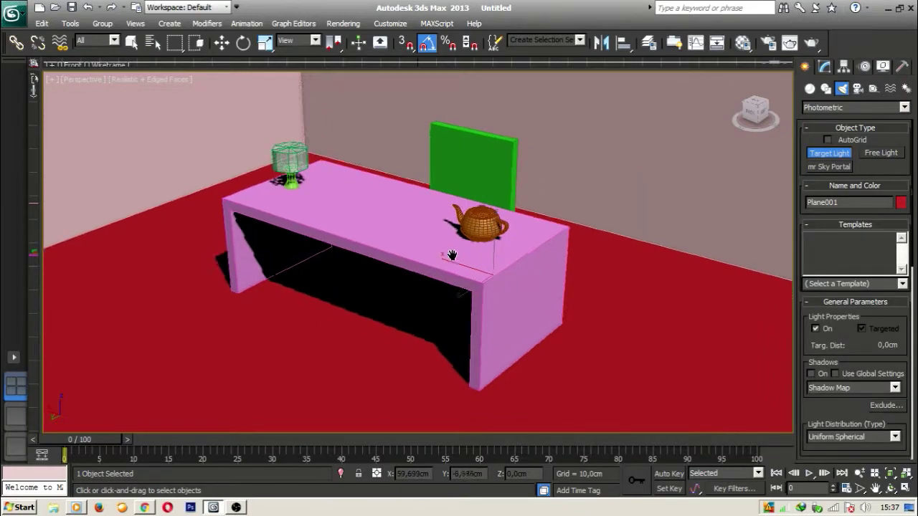
Step: Place the target light beside the table's end with about 28 cm target distance and apply the Recessed 75W Wallwash (web) template
drag(581, 332, 643, 339)
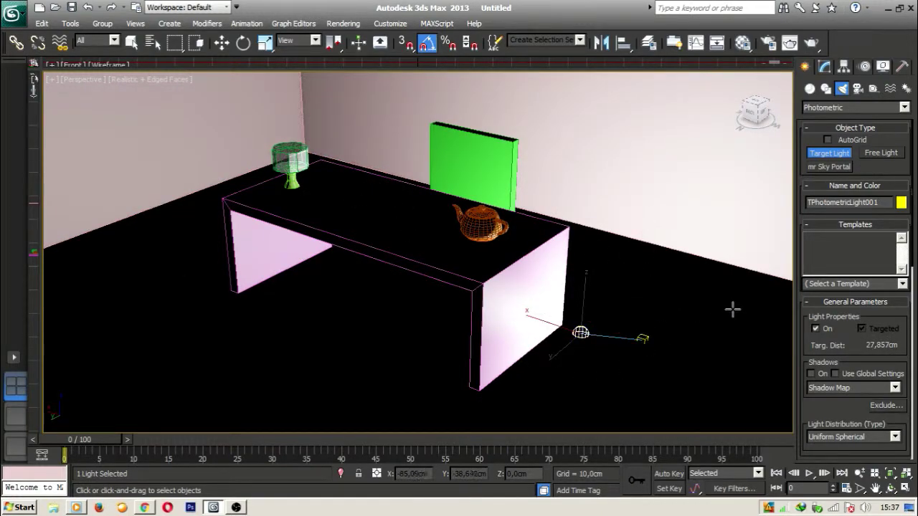
click(902, 284)
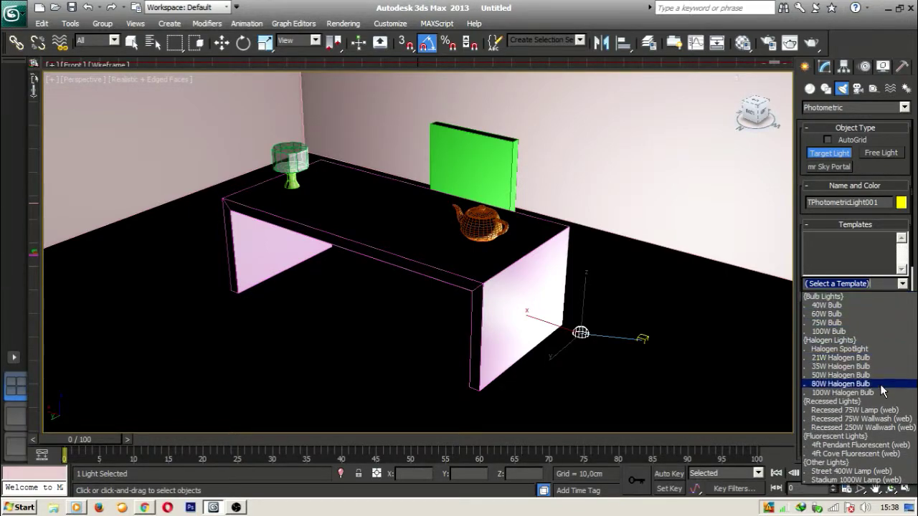
click(893, 420)
Step: Move the light toward the table lamp, to about X 152 cm and Z 40 cm
click(223, 44)
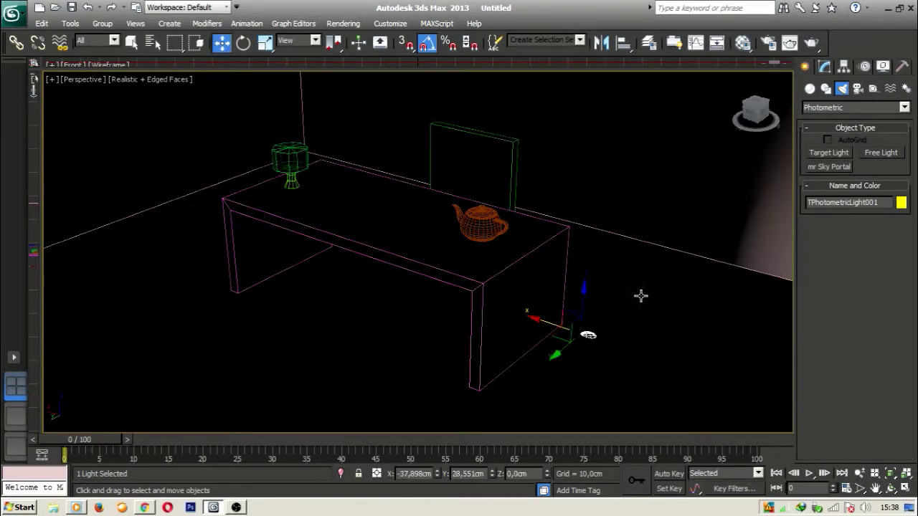
drag(585, 289, 223, 49)
middle_drag(393, 192, 474, 304)
scroll(475, 304, up, 2)
scroll(411, 267, up, 3)
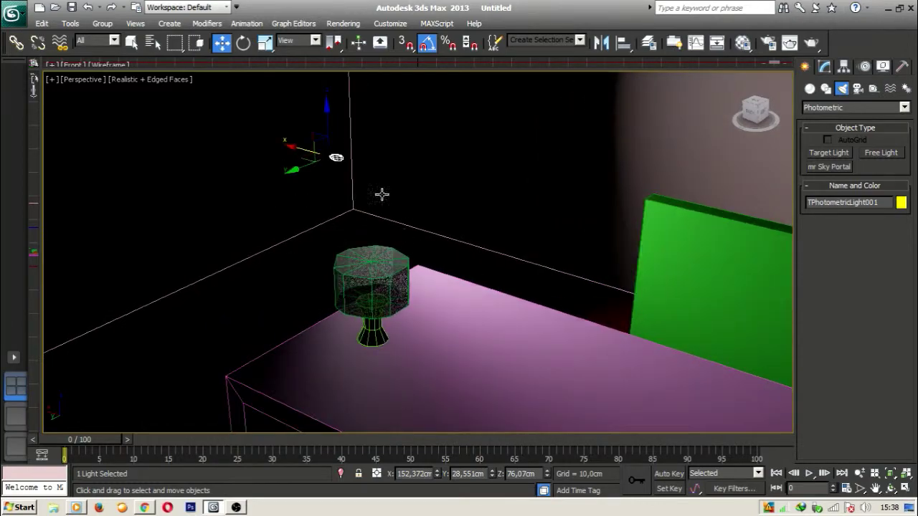
drag(327, 106, 396, 320)
alt+middle_drag(396, 320, 518, 376)
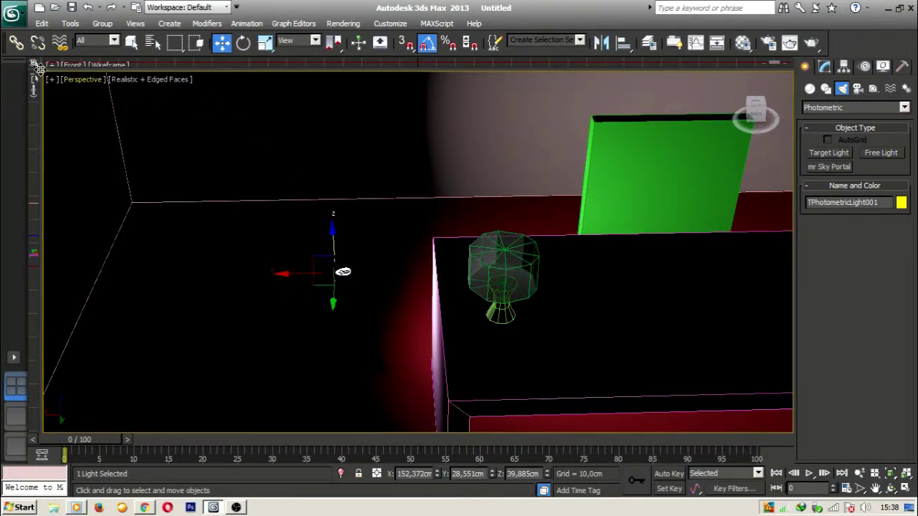
Step: Raise the light to about Z 65 cm and shift it to about Y 65 cm, level with the lampshade in the Left view
drag(40, 69, 429, 252)
scroll(267, 320, down, 7)
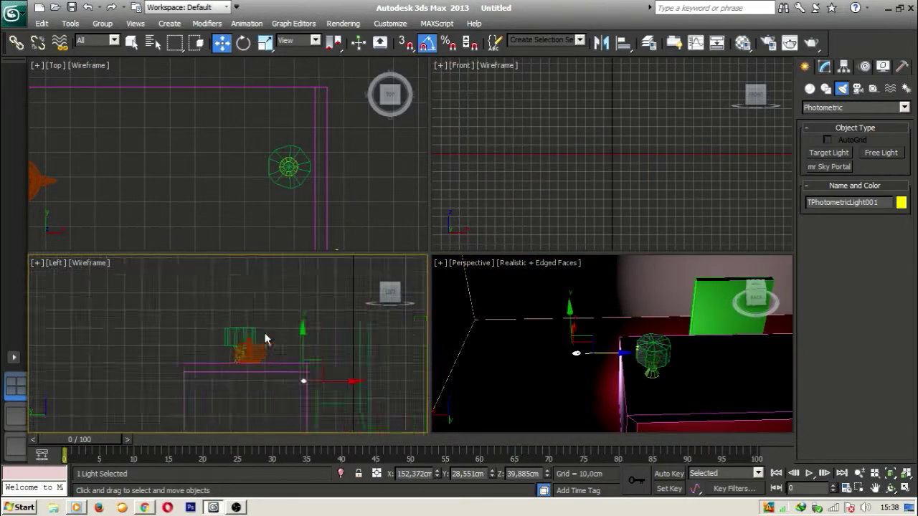
scroll(241, 343, down, 6)
scroll(245, 343, up, 6)
mouse_move(278, 366)
middle_down()
mouse_move(279, 334)
mouse_move(263, 364)
middle_up()
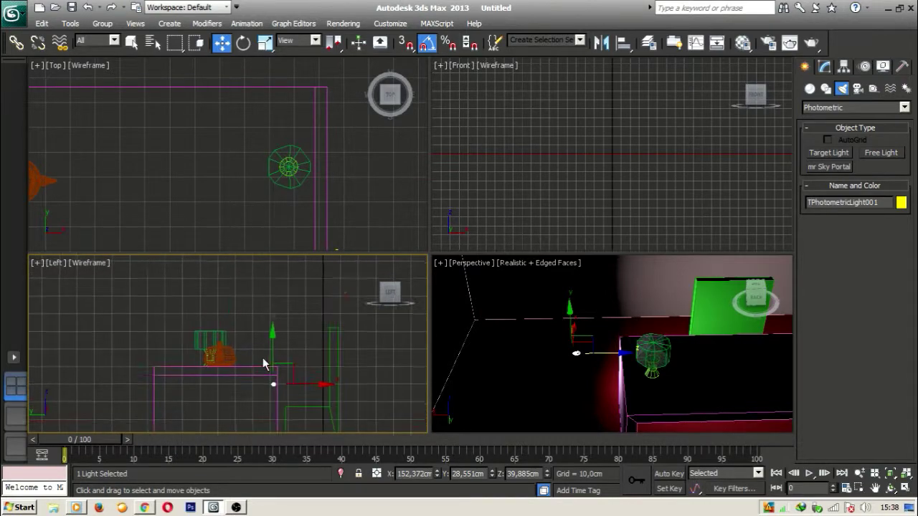
scroll(263, 365, up, 2)
drag(289, 347, 296, 298)
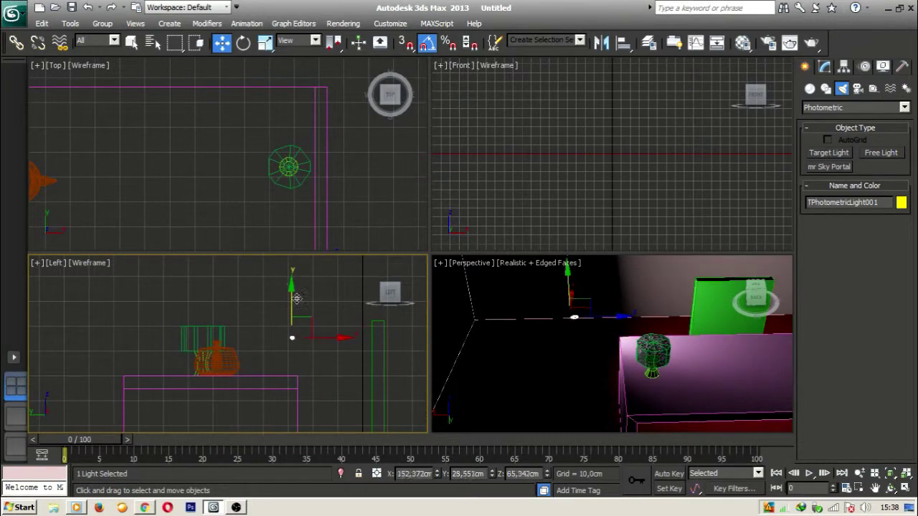
drag(342, 336, 253, 336)
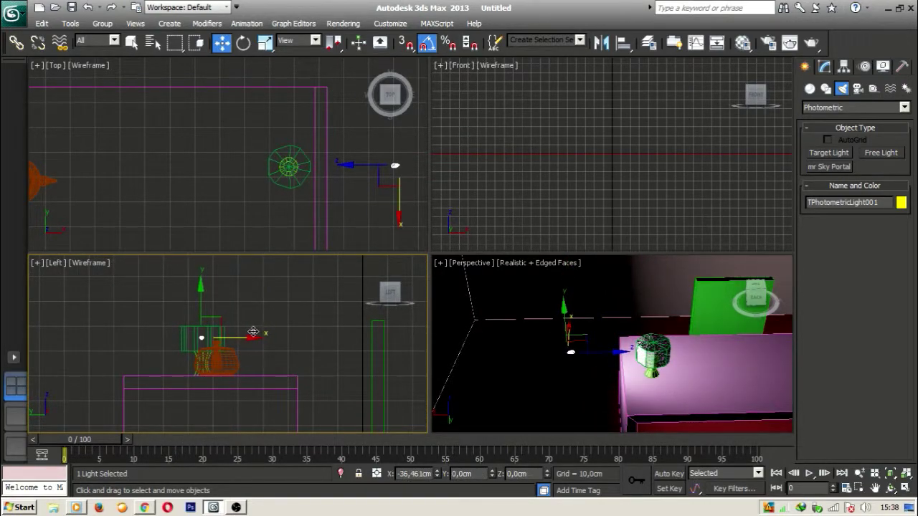
Step: Move the light along X to about 109 cm so it sits inside the lampshade in the Top view
click(352, 192)
click(395, 166)
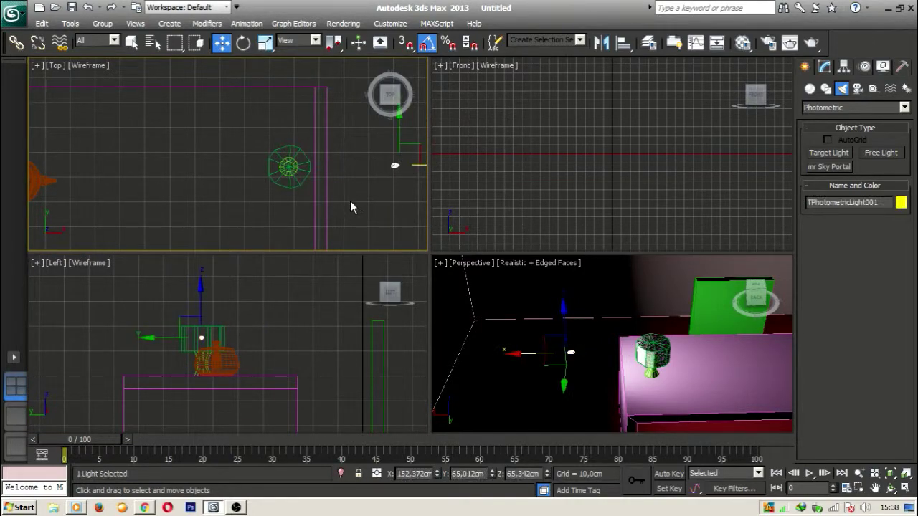
middle_drag(350, 207, 318, 205)
drag(374, 182, 267, 185)
middle_drag(706, 336, 595, 342)
scroll(596, 342, up, 2)
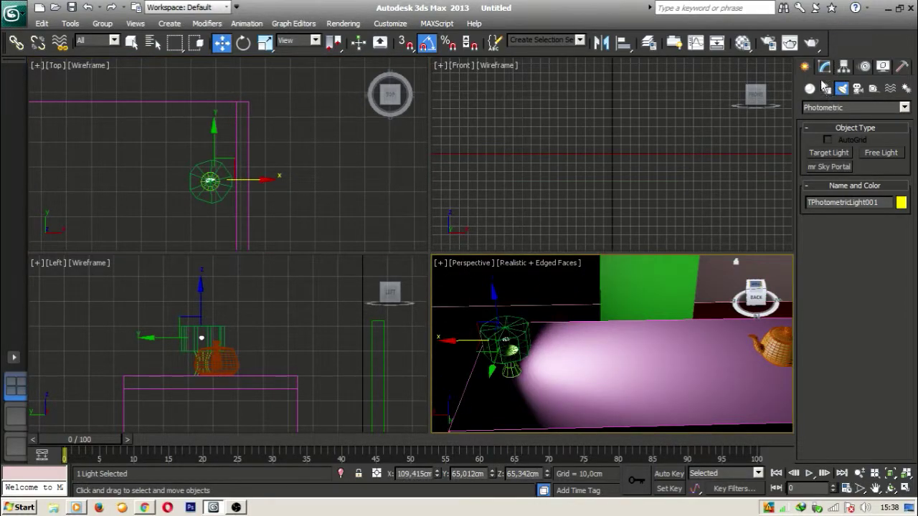
Step: Make the lamp's light emit from a Sphere shape and set its radius to 10 cm
click(825, 67)
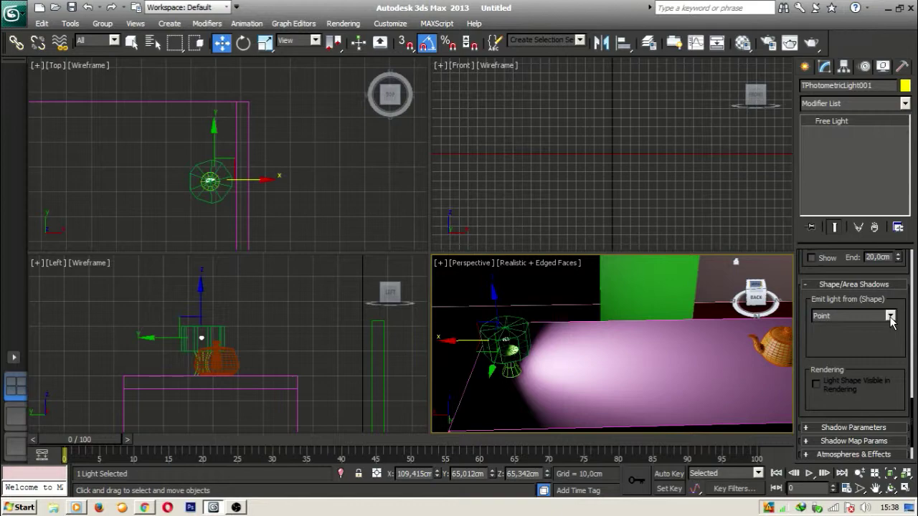
click(890, 316)
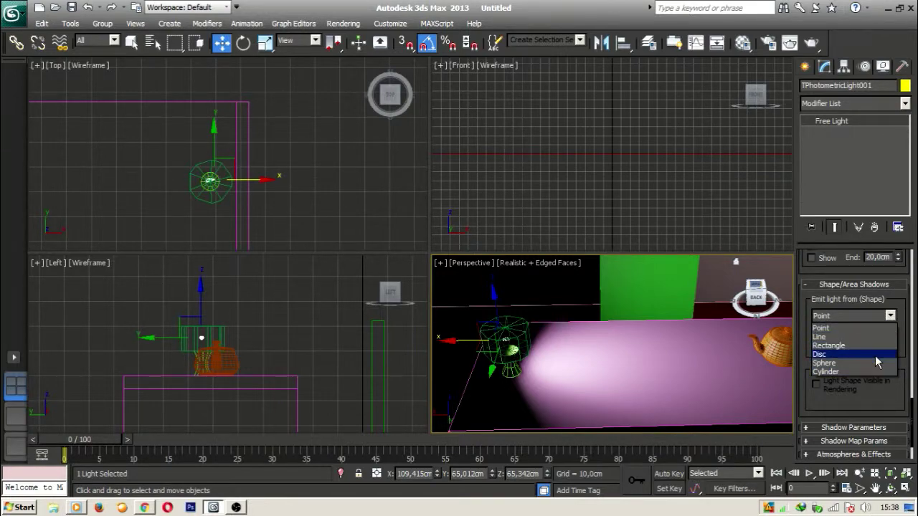
click(874, 362)
middle_drag(601, 348, 738, 331)
scroll(638, 340, up, 2)
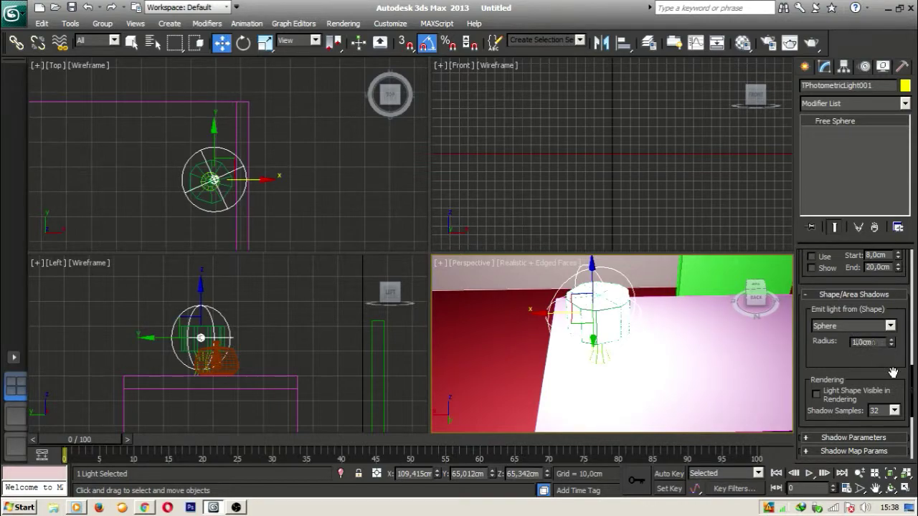
key(Return)
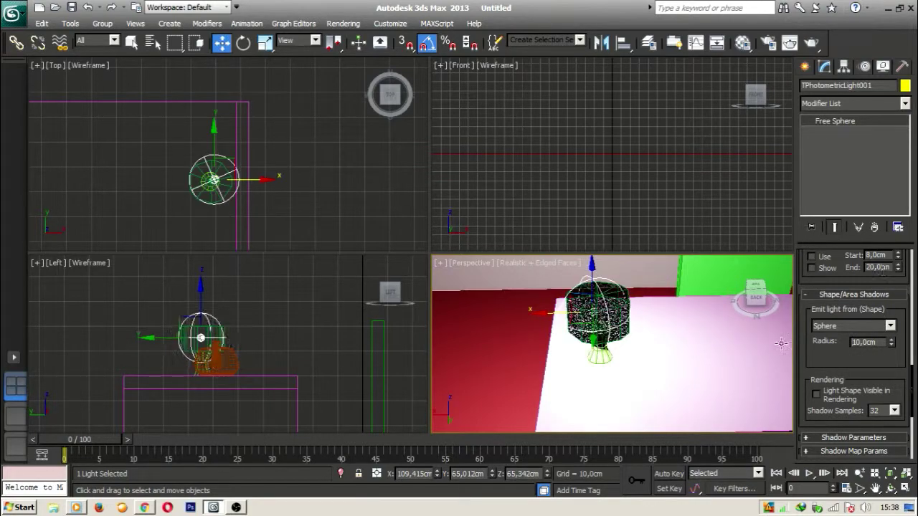
Step: Render the enlarged Perspective view of the lamp-lit table and close the rendered image
alt+middle_drag(668, 369, 601, 343)
scroll(635, 365, down, 3)
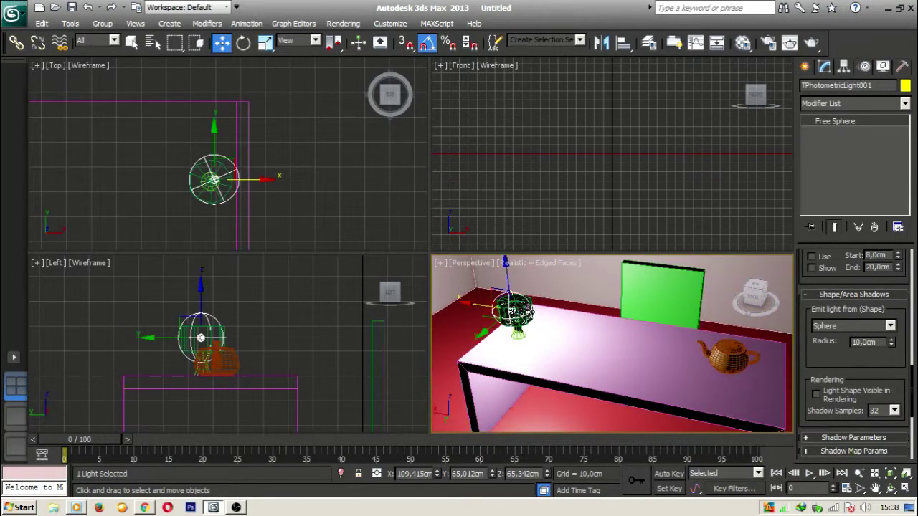
drag(430, 252, 3, 3)
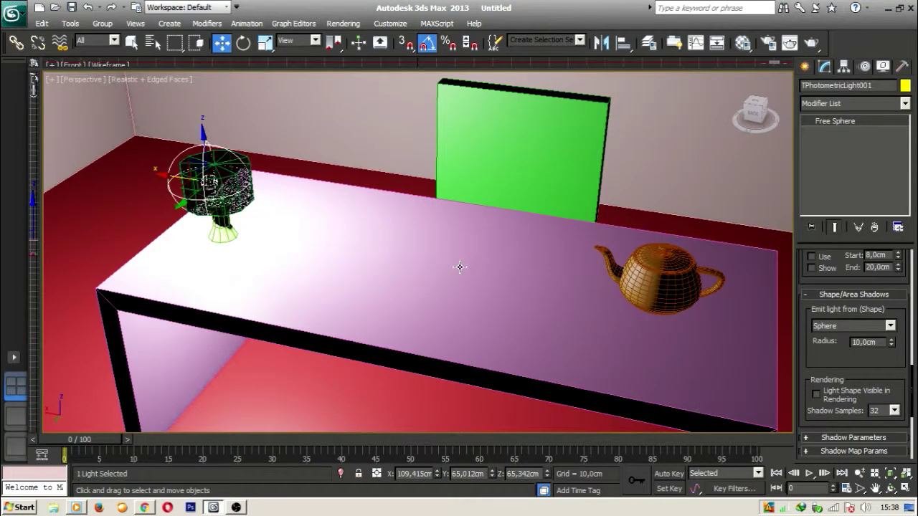
middle_drag(459, 266, 414, 254)
scroll(414, 256, down, 3)
mouse_move(461, 237)
middle_down()
mouse_move(462, 208)
mouse_move(461, 218)
middle_up()
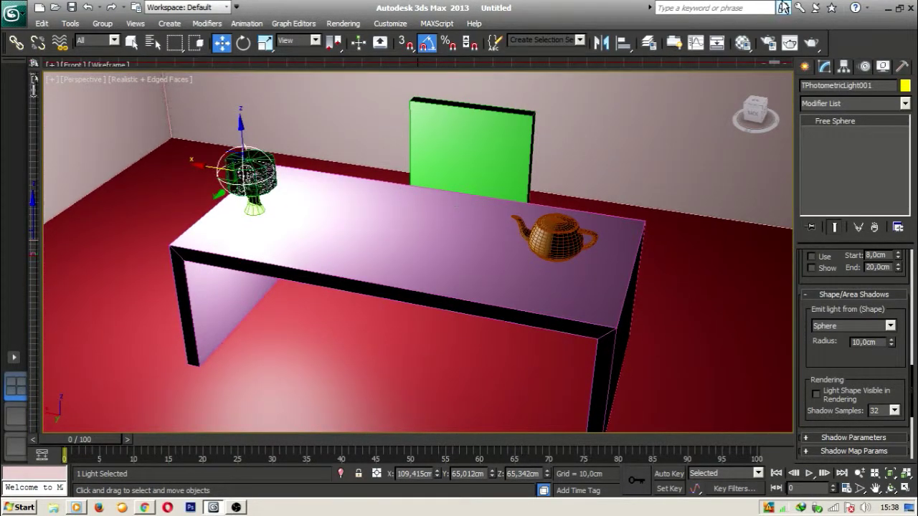
click(790, 42)
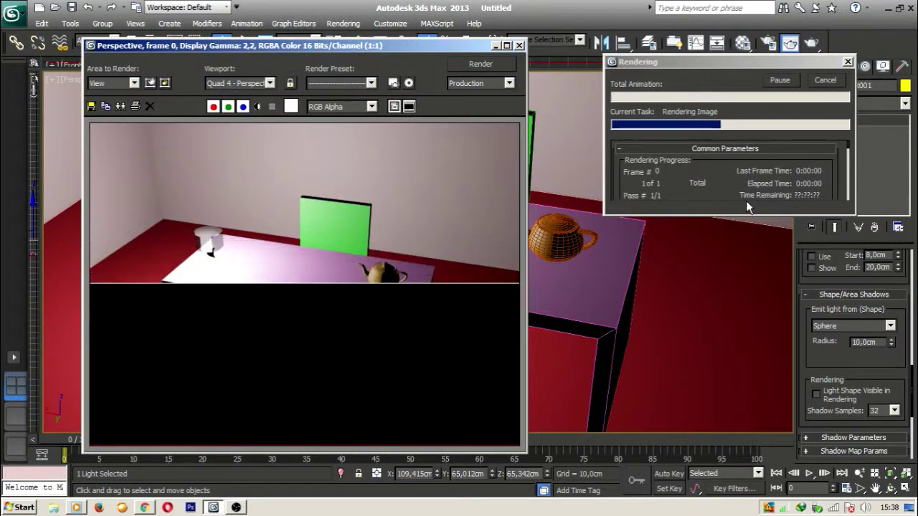
click(520, 46)
drag(914, 362, 905, 243)
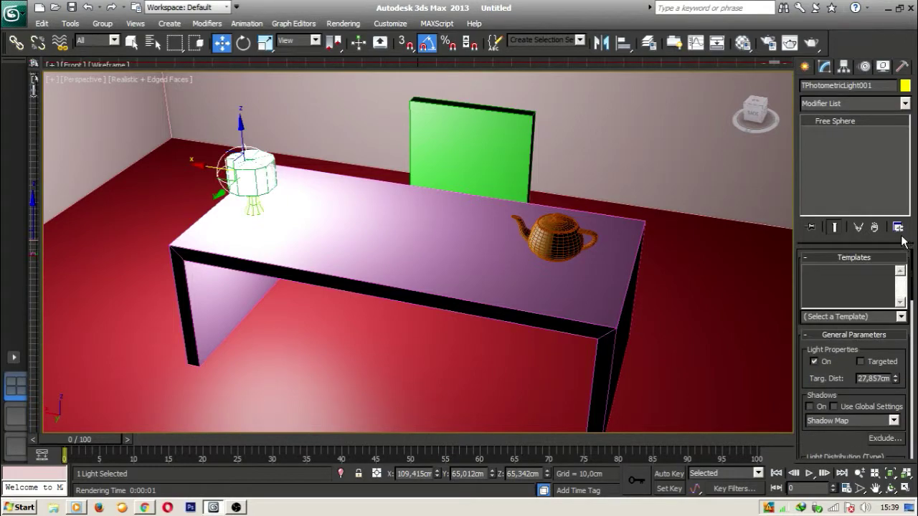
scroll(512, 313, down, 4)
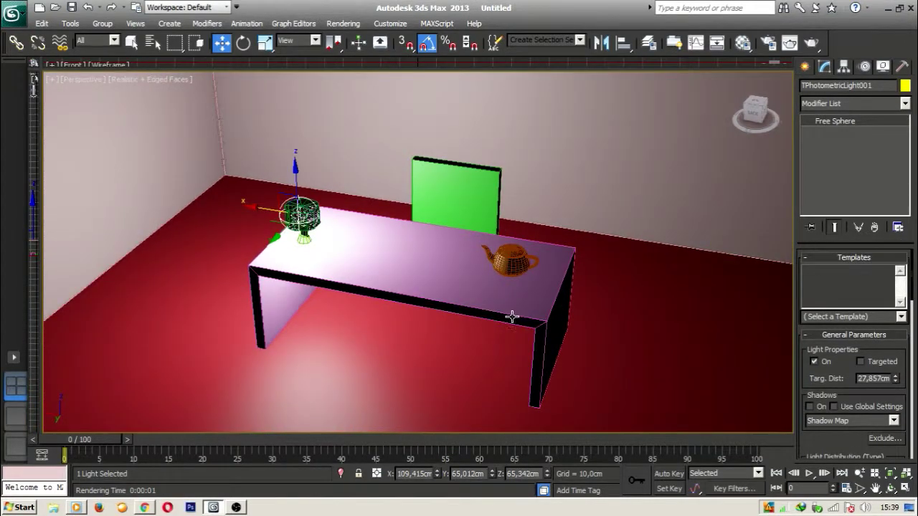
Step: Browse the geometry creation categories, including Compound Objects and Particle Systems, and choose Doors
click(804, 66)
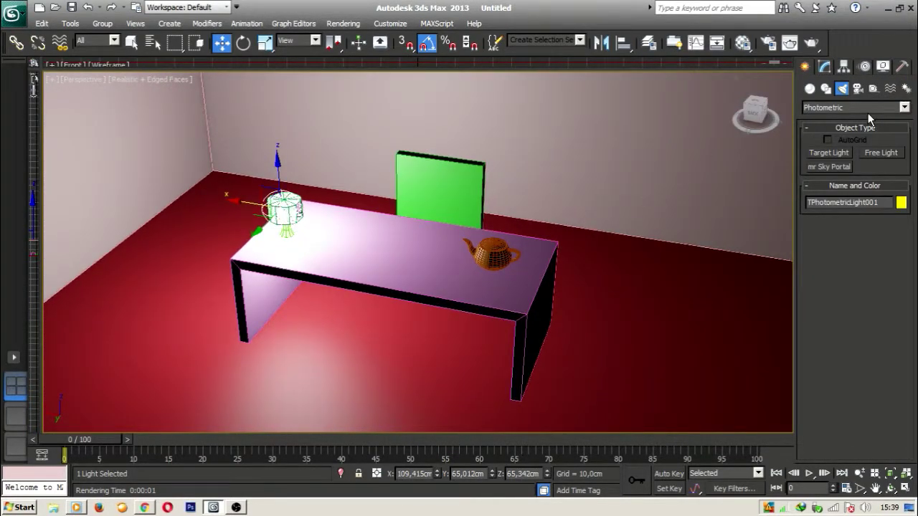
middle_drag(546, 155, 555, 165)
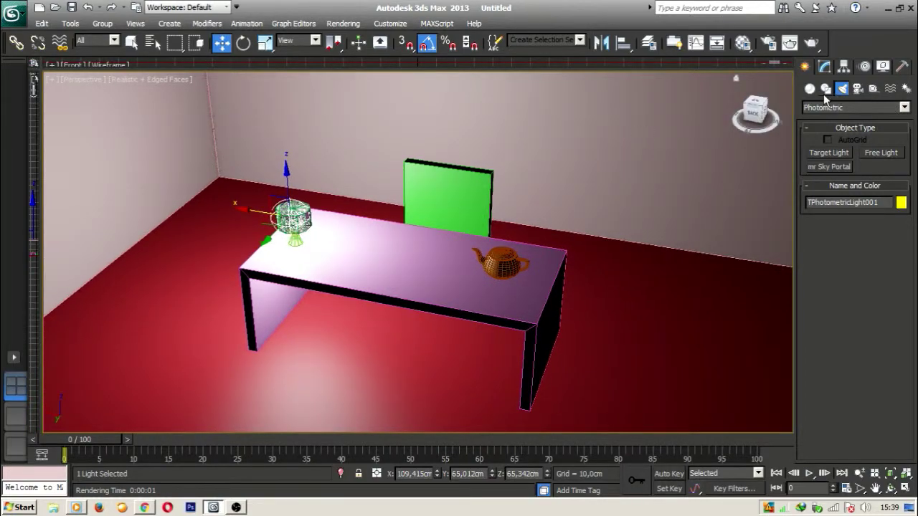
middle_drag(573, 200, 550, 183)
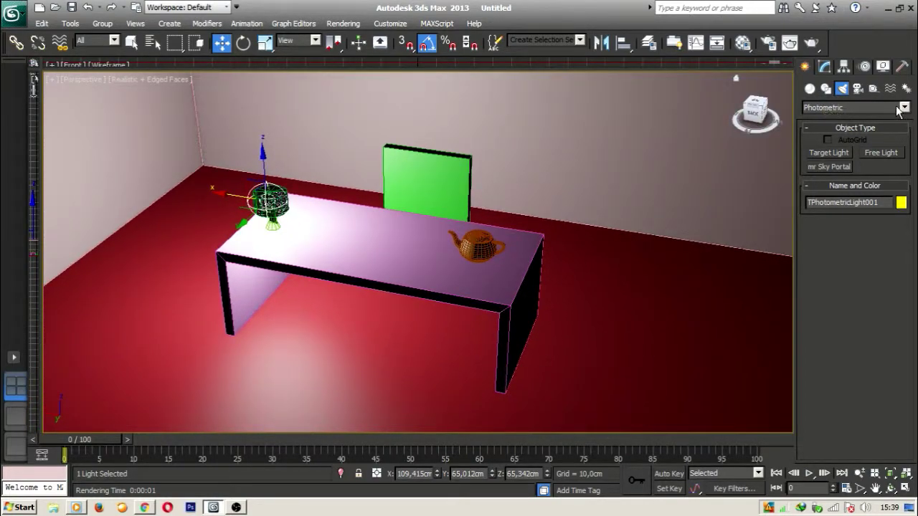
click(811, 89)
click(824, 108)
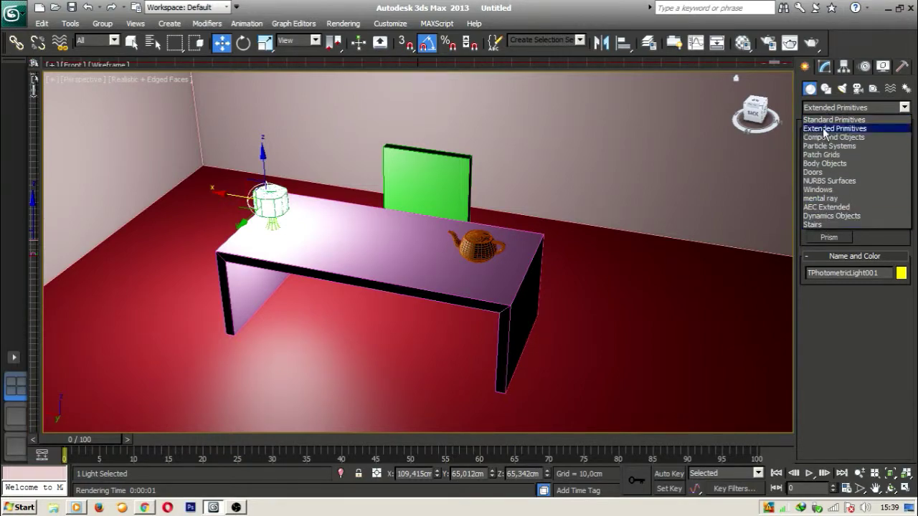
click(860, 137)
click(867, 108)
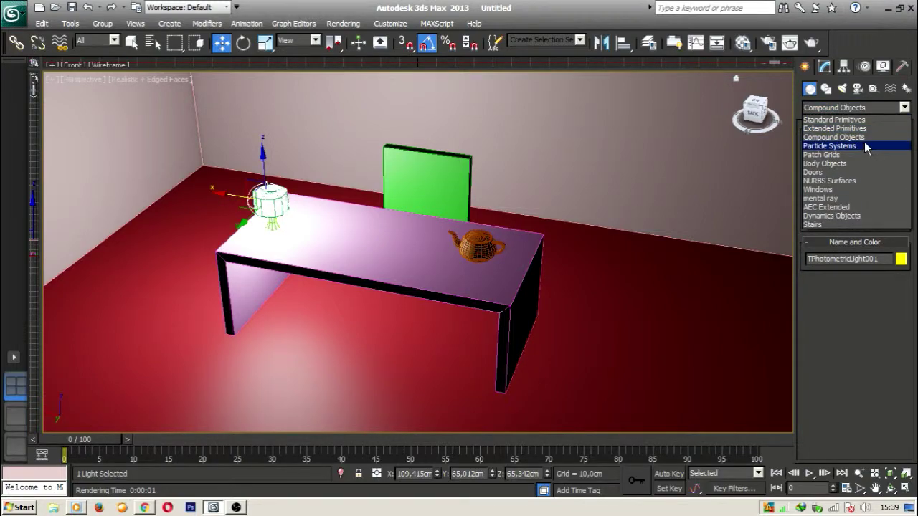
click(866, 146)
click(882, 108)
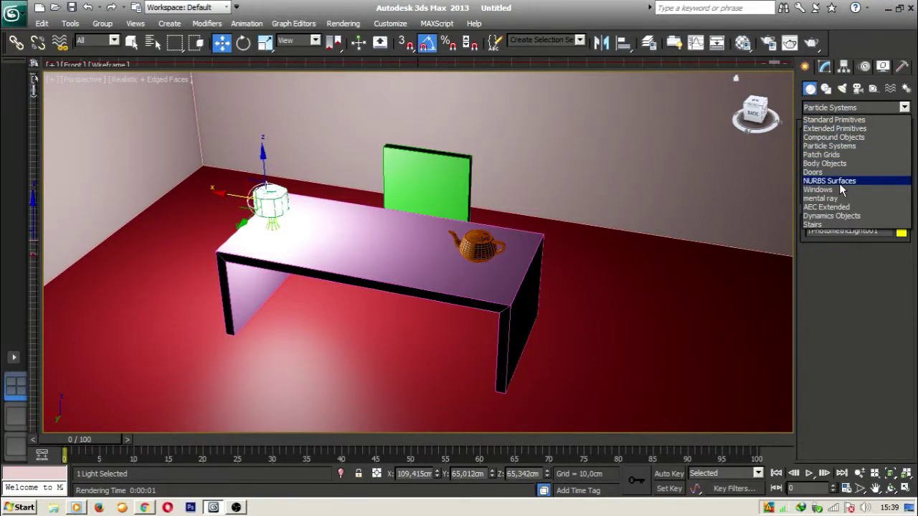
click(846, 173)
Step: Create a BiFold door on the floor beyond the back wall, about 226 cm wide, 277 cm deep and 251 cm high
scroll(647, 222, down, 5)
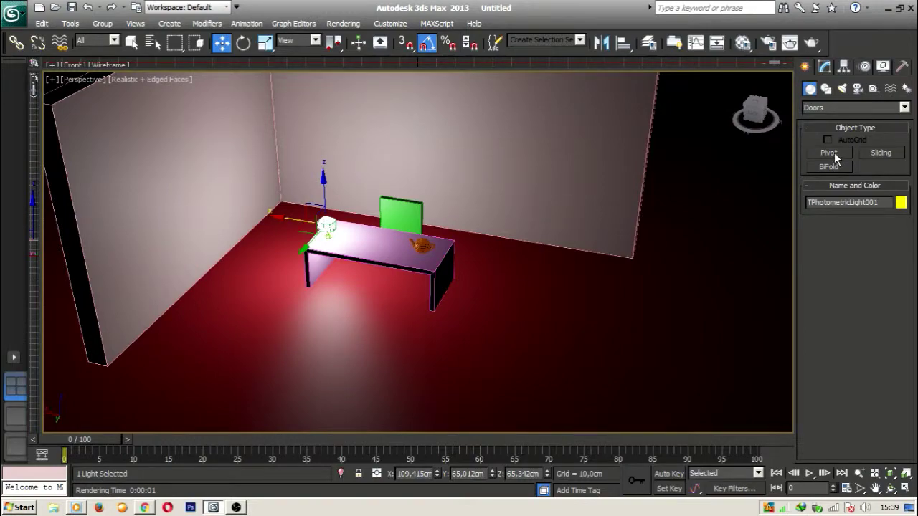
middle_drag(552, 142, 529, 160)
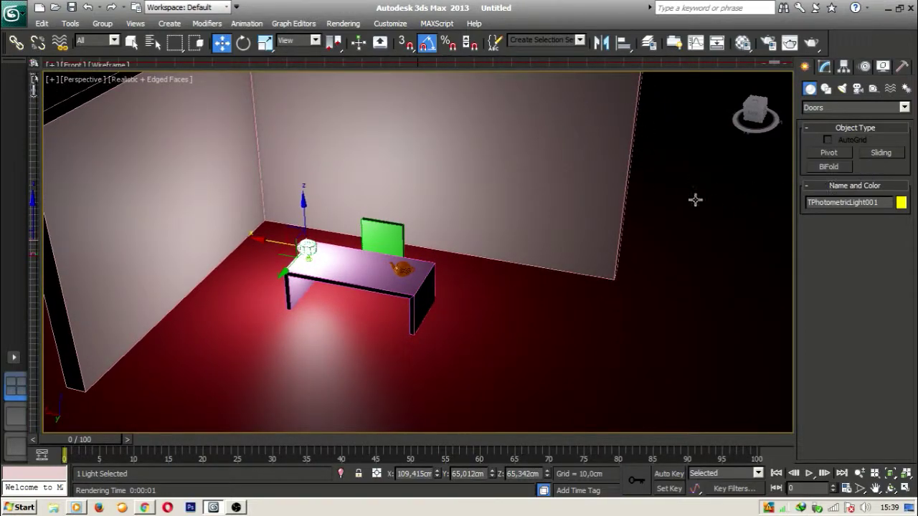
middle_drag(640, 214, 574, 272)
scroll(581, 261, up, 3)
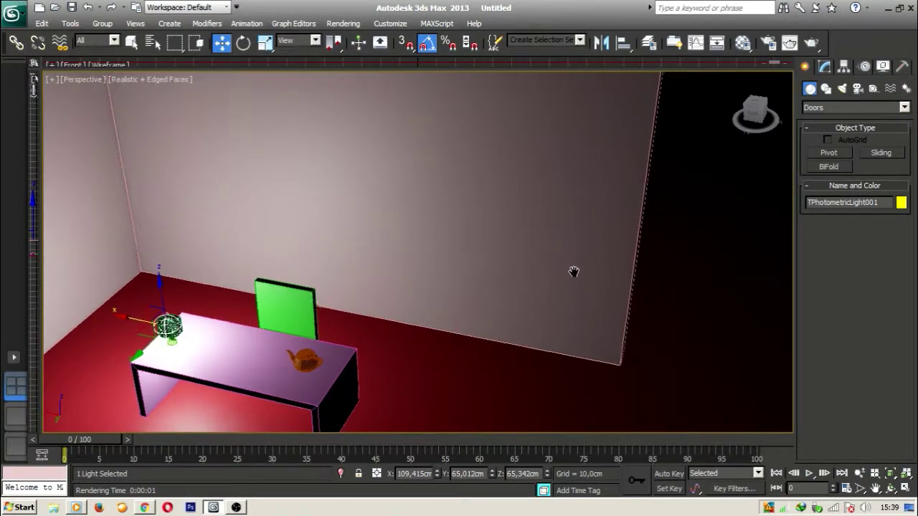
scroll(570, 276, down, 3)
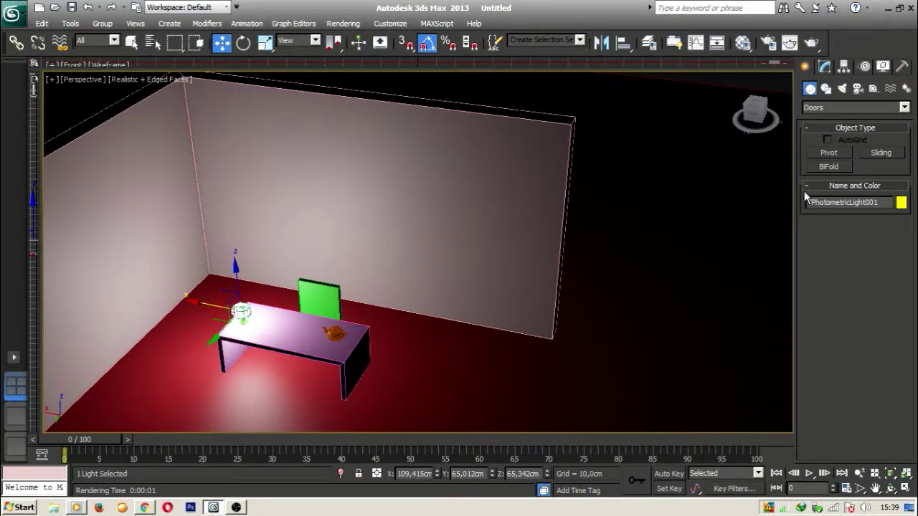
click(842, 169)
middle_drag(633, 267, 572, 213)
middle_drag(515, 268, 580, 218)
scroll(581, 215, down, 5)
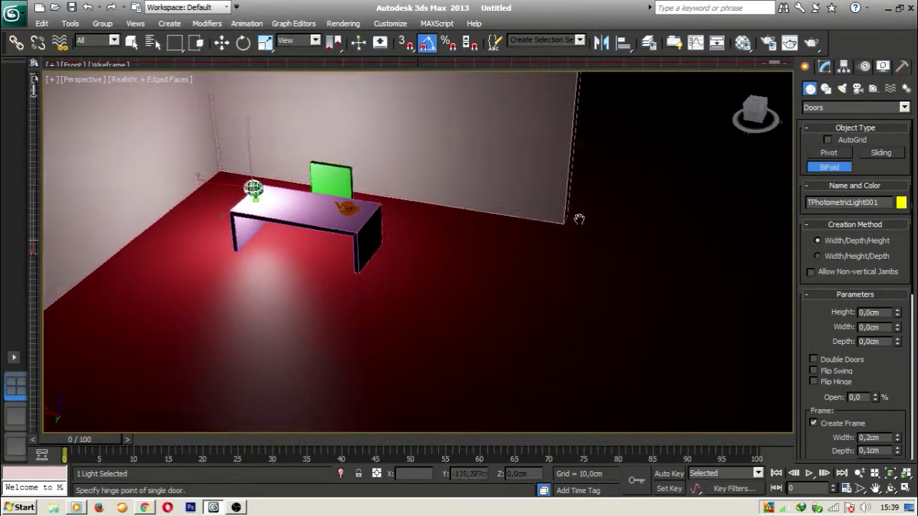
drag(524, 264, 600, 342)
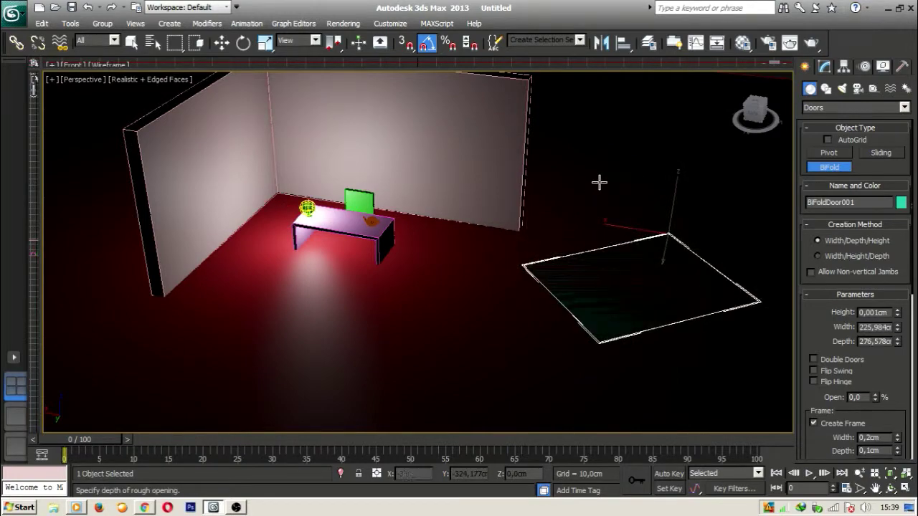
click(599, 182)
click(629, 15)
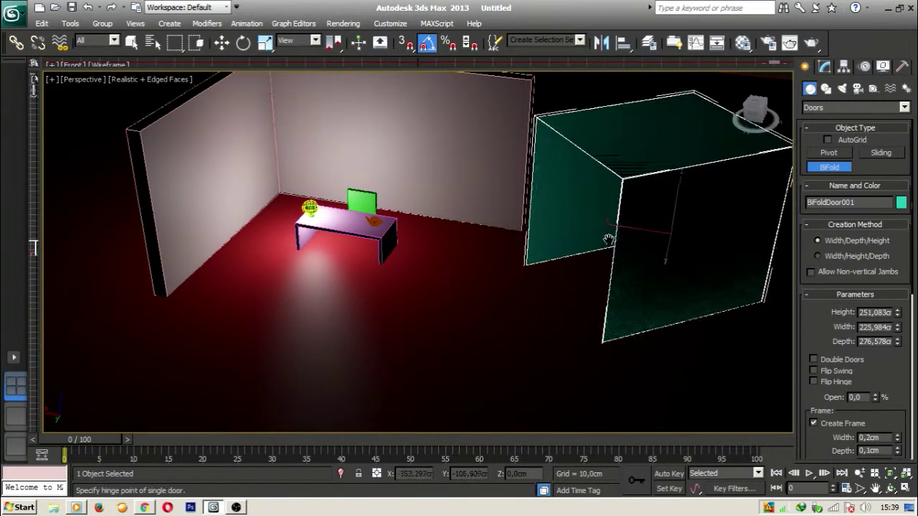
Step: Turn on Double Doors for the BiFold door and try adjusting its Open percentage
alt+middle_drag(608, 240, 551, 287)
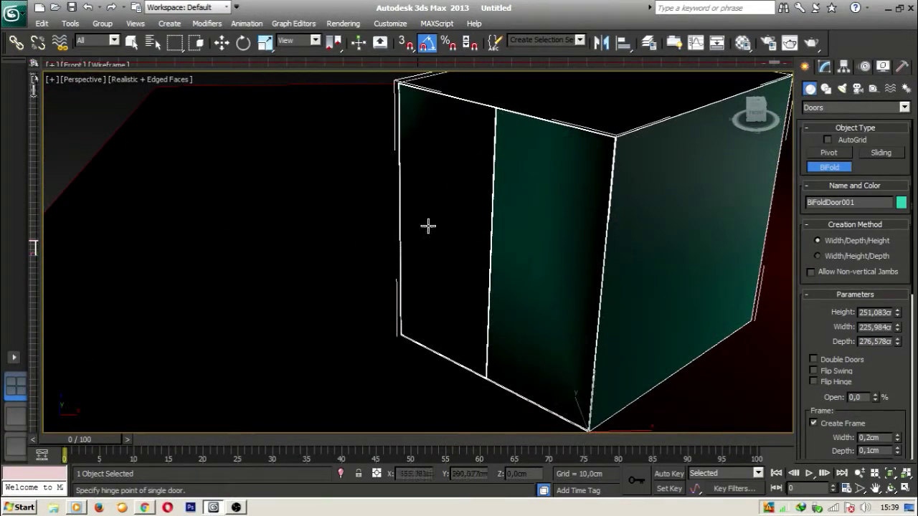
click(814, 359)
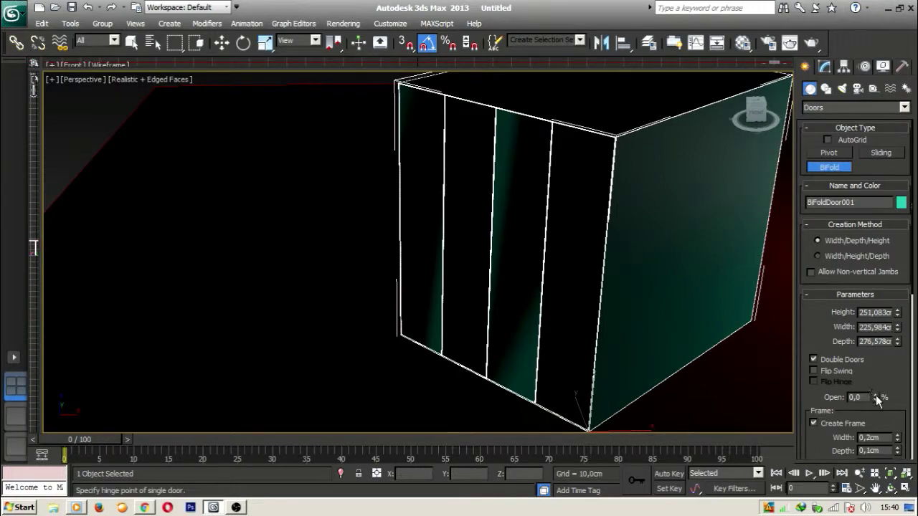
mouse_move(875, 395)
mouse_down()
mouse_move(877, 355)
mouse_move(892, 397)
mouse_move(886, 332)
mouse_move(890, 399)
mouse_up()
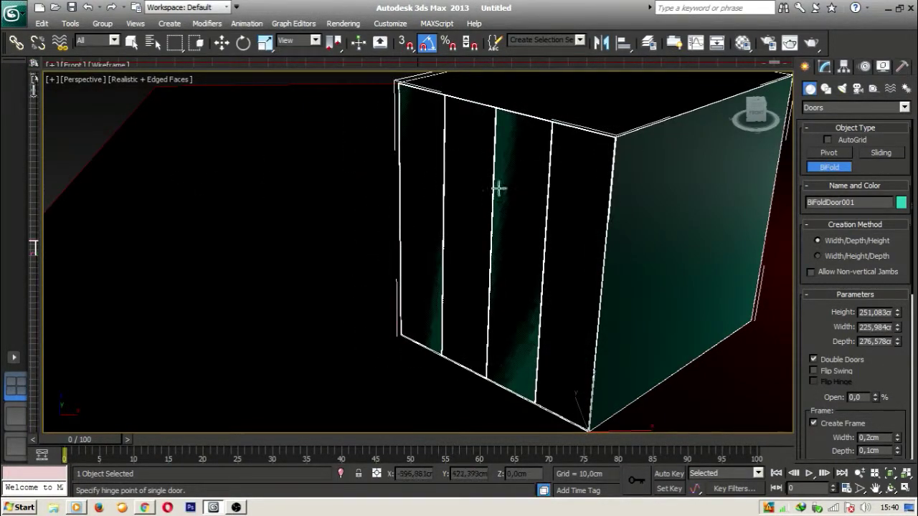
Step: Delete the BiFold door from the scene
scroll(560, 233, down, 5)
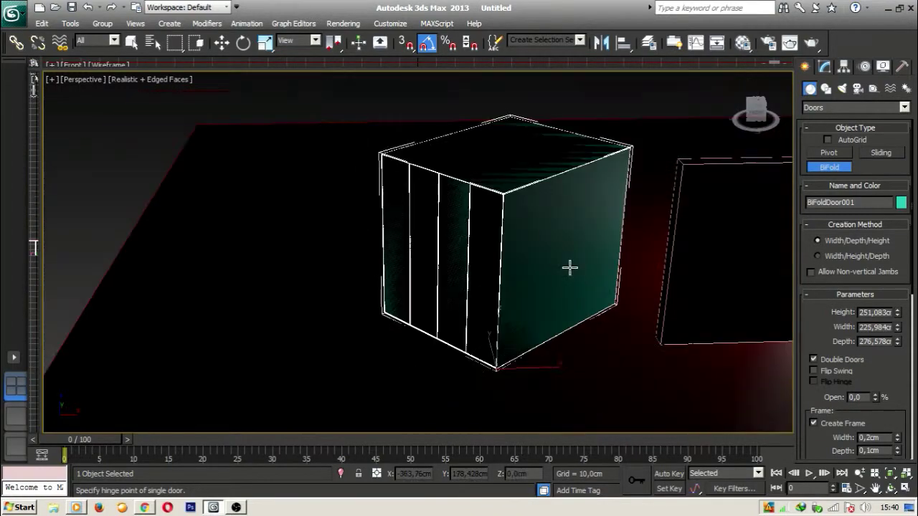
scroll(591, 285, up, 4)
key(Delete)
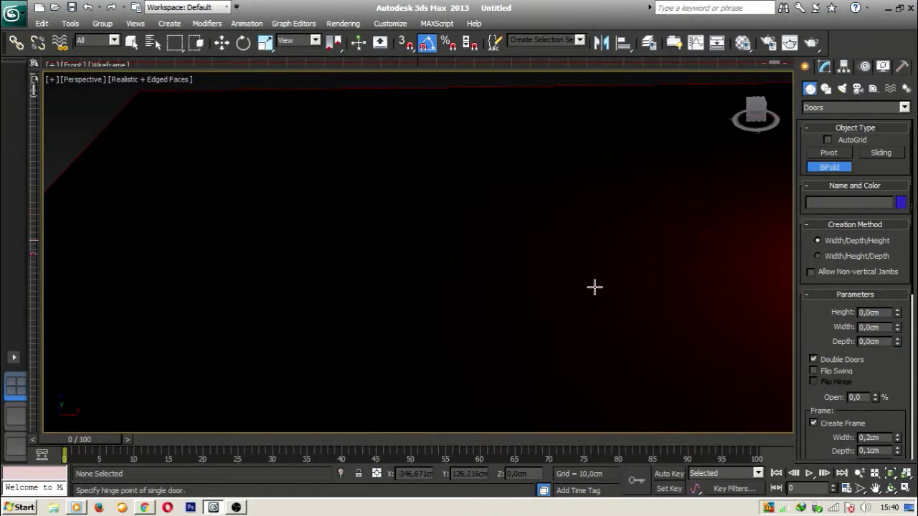
Step: Create a Sliding door on the floor beyond the back wall, about 266 cm wide, 242 cm deep and 219 cm high
click(881, 153)
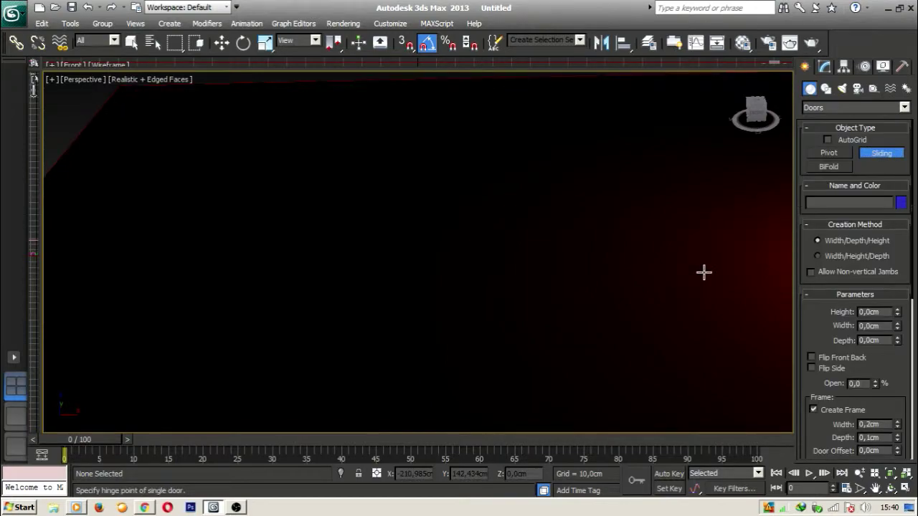
scroll(724, 286, down, 8)
middle_drag(374, 197, 454, 275)
alt+middle_drag(525, 277, 581, 251)
scroll(582, 251, up, 3)
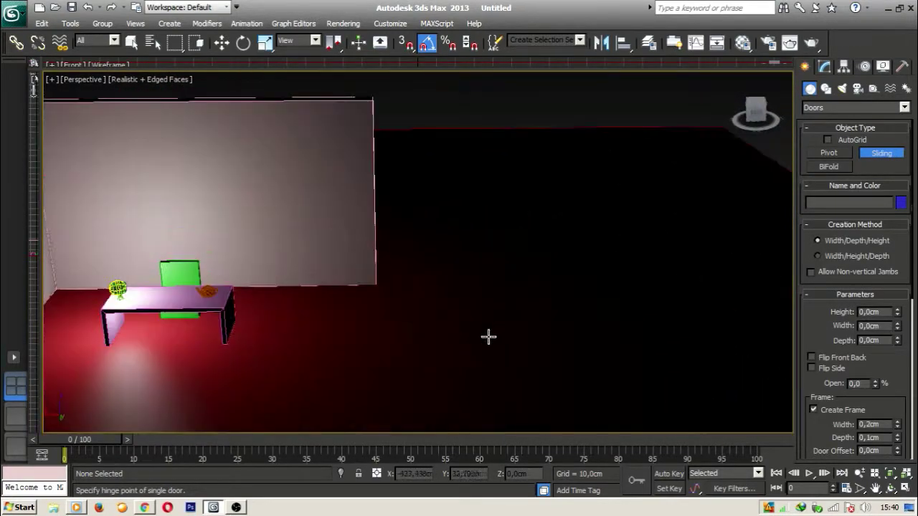
alt+middle_drag(442, 310, 423, 325)
drag(481, 231, 420, 356)
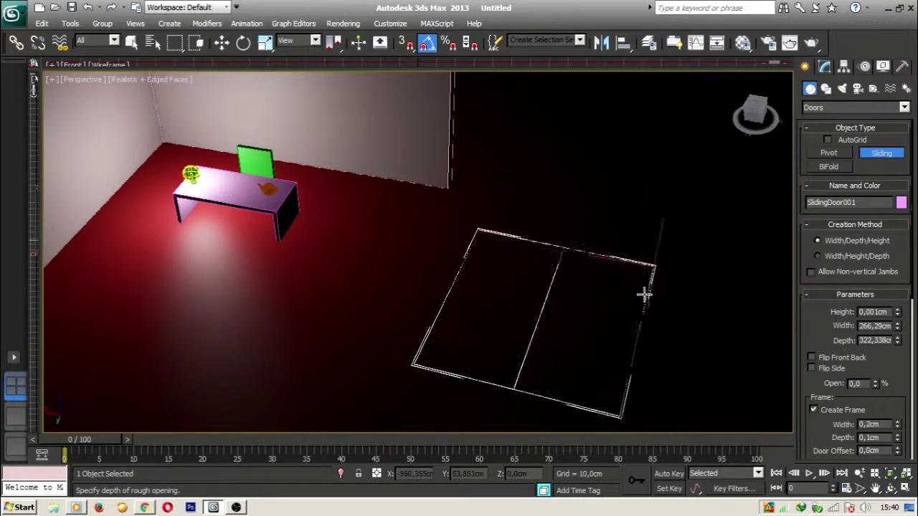
click(651, 297)
click(629, 135)
alt+middle_drag(586, 254, 467, 380)
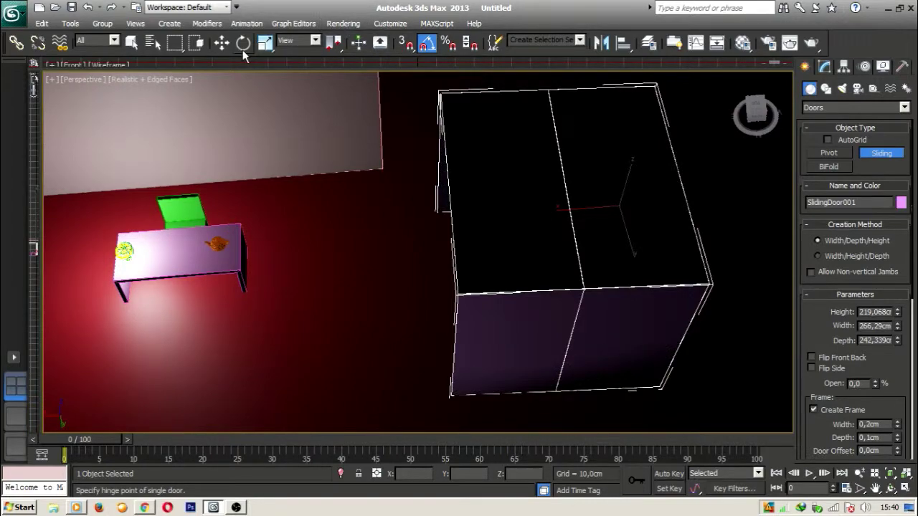
Step: Rotate the sliding door to 90 degrees about Z
click(243, 43)
alt+middle_drag(446, 229, 490, 265)
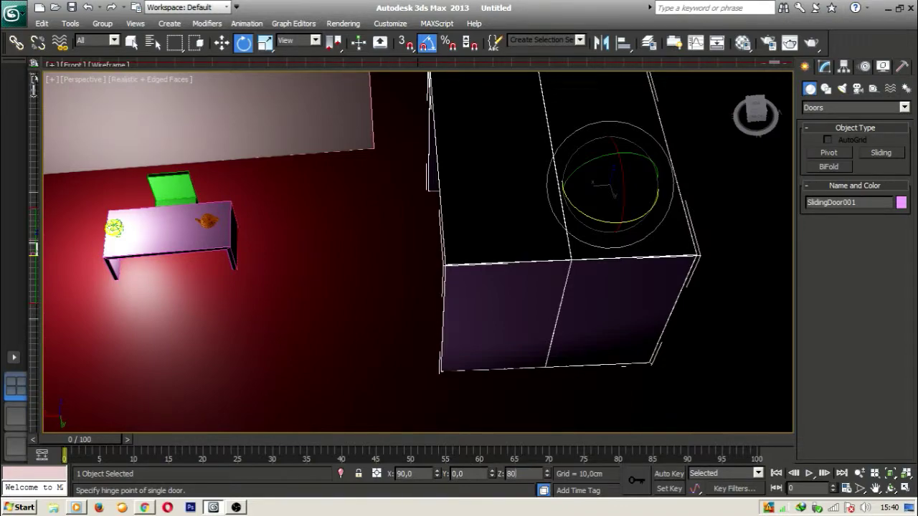
text(90)
key(Return)
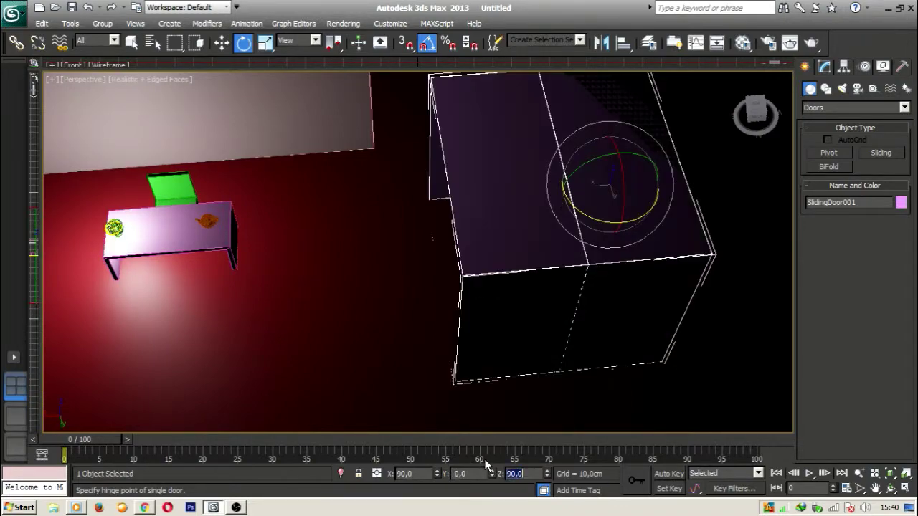
Step: Move the sliding door against the free end of the back wall, at about X -449 cm and Y -88 cm
click(221, 43)
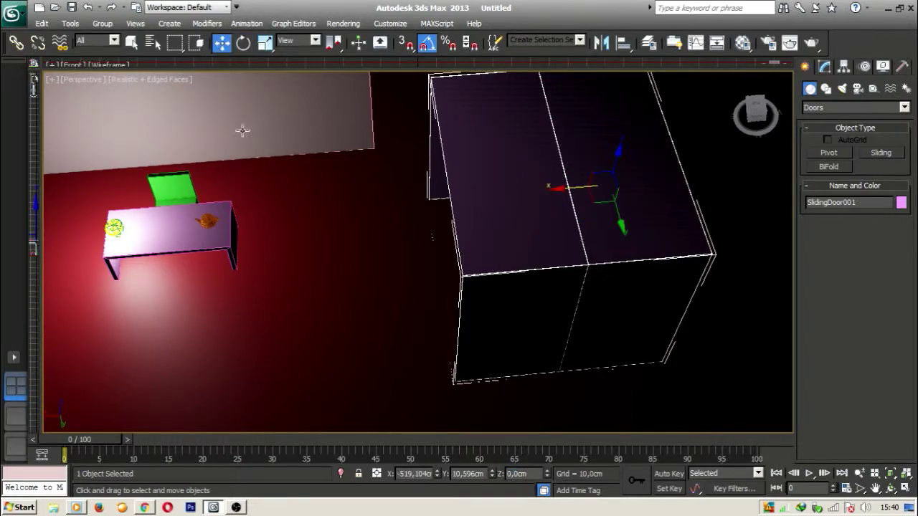
alt+middle_drag(242, 129, 622, 248)
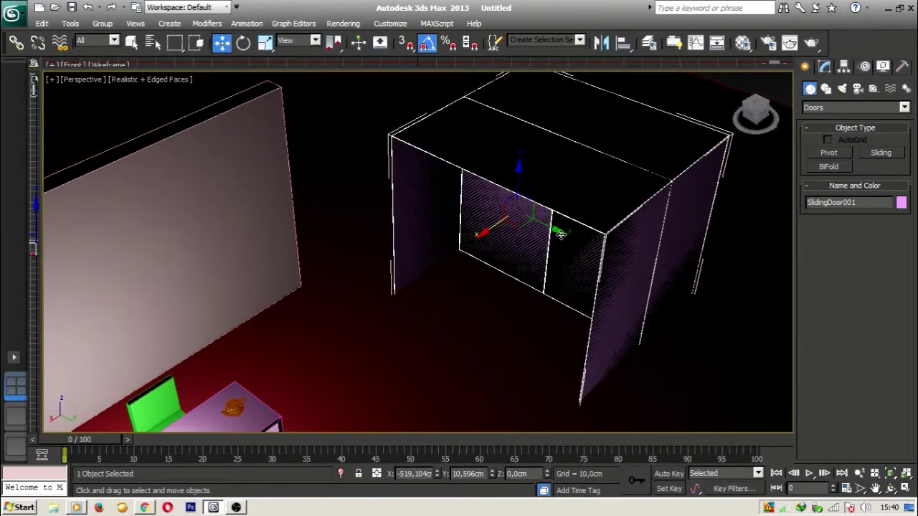
drag(560, 235, 520, 213)
drag(443, 214, 404, 234)
drag(478, 231, 467, 220)
alt+middle_drag(406, 291, 473, 270)
scroll(463, 291, up, 5)
scroll(459, 286, down, 2)
scroll(459, 286, up, 2)
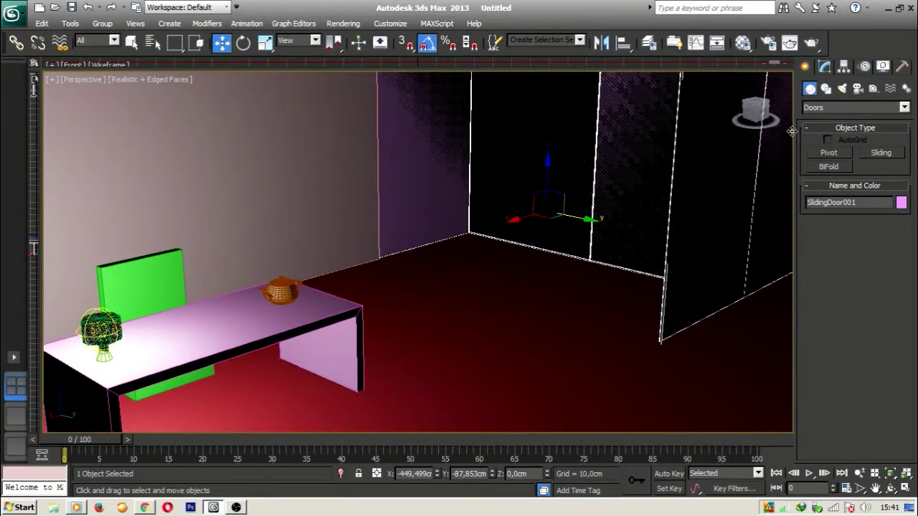
Step: Set the sliding door's Open amount to 61%
click(825, 67)
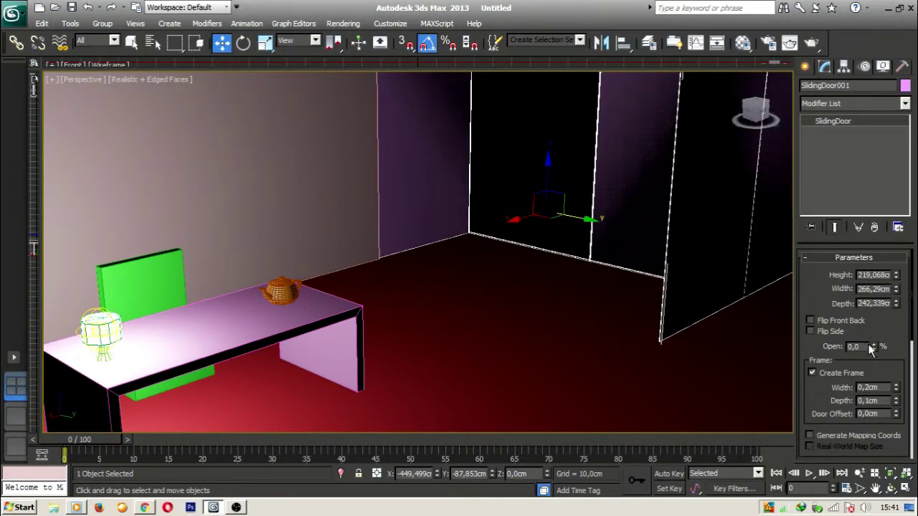
drag(876, 349, 876, 303)
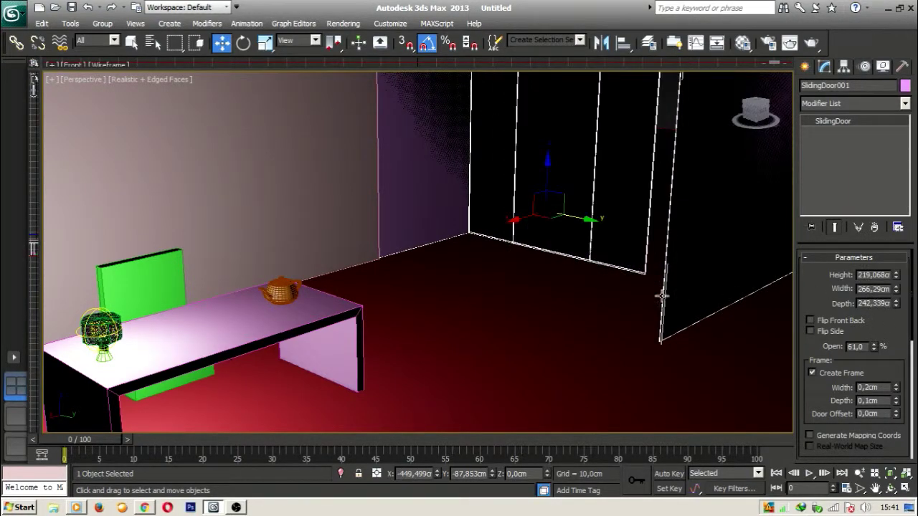
middle_drag(661, 296, 664, 343)
Step: Rotate the sliding door to -90 degrees about Z and move it so its frame meets the back wall's free end
click(245, 47)
scroll(468, 238, down, 4)
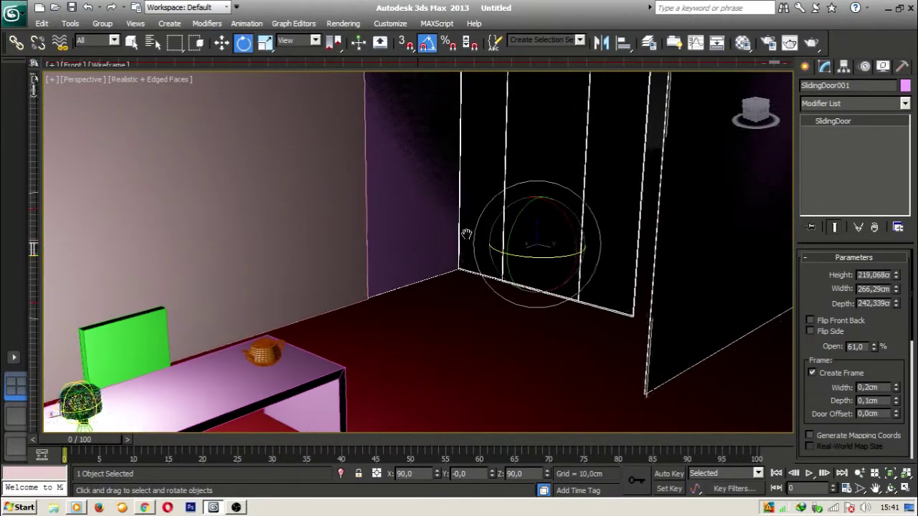
drag(514, 263, 396, 268)
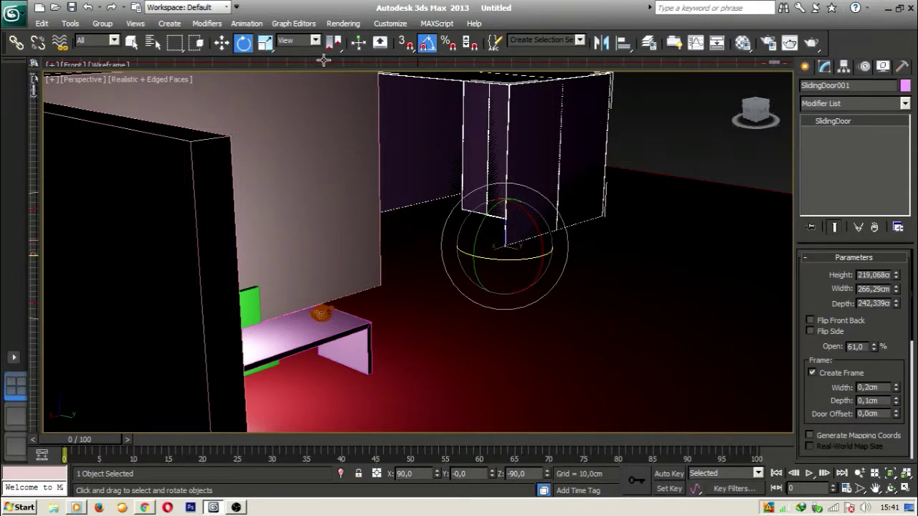
click(223, 43)
drag(540, 255, 607, 362)
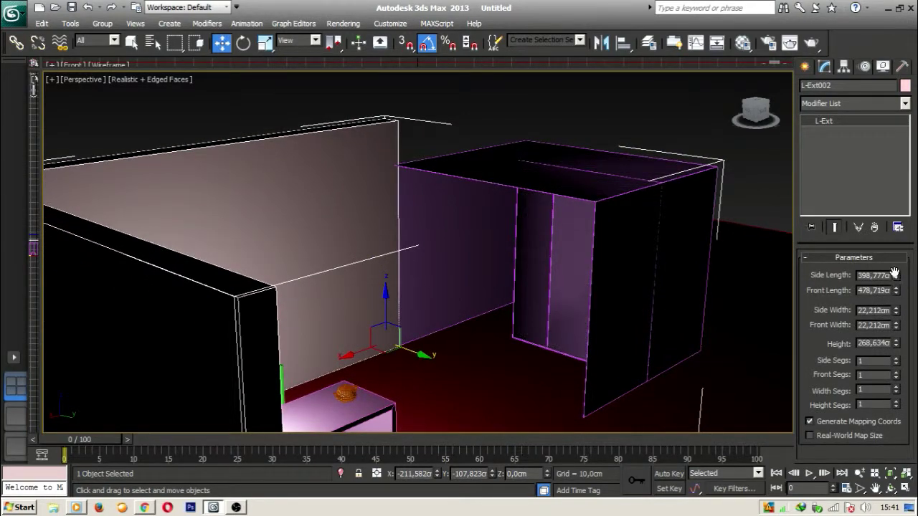
Step: Set the Side Length of the L-shaped wall to 200 cm
drag(896, 276, 908, 308)
middle_drag(488, 303, 524, 242)
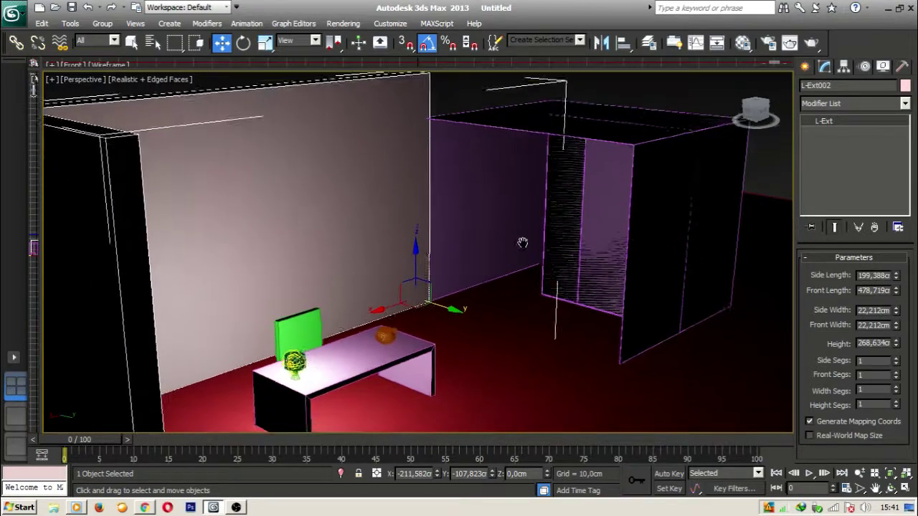
scroll(525, 243, up, 3)
middle_drag(543, 279, 551, 196)
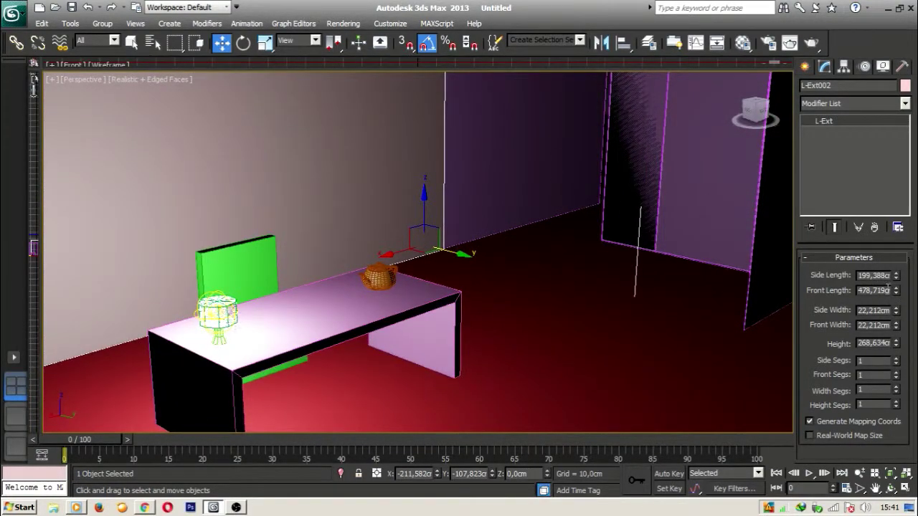
double_click(887, 276)
text(200)
key(Return)
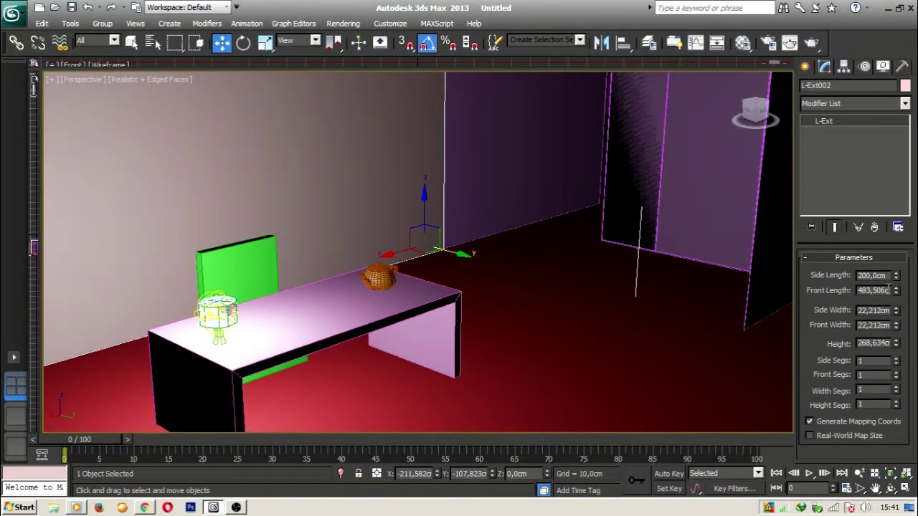
Step: Set the L-shaped wall's Front Length to 450 cm and its Height to 200 cm
text(4)
drag(895, 344, 895, 366)
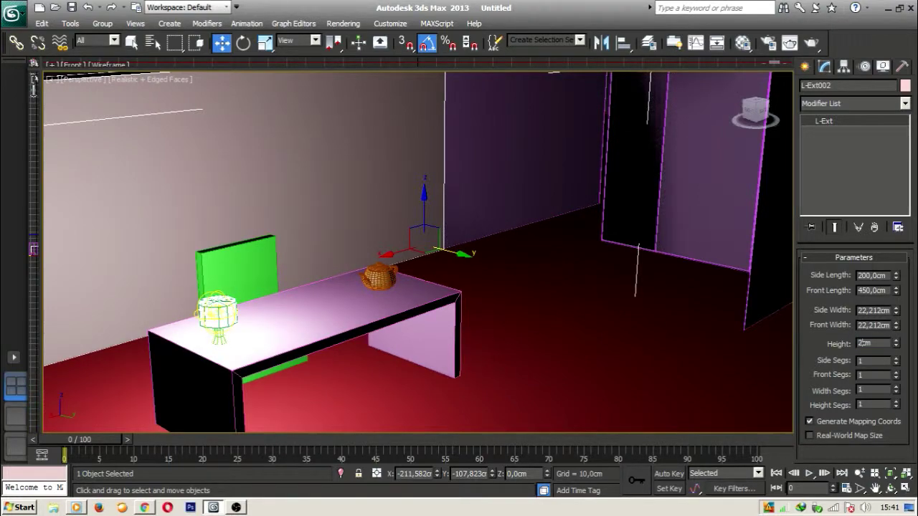
text(0)
key(Return)
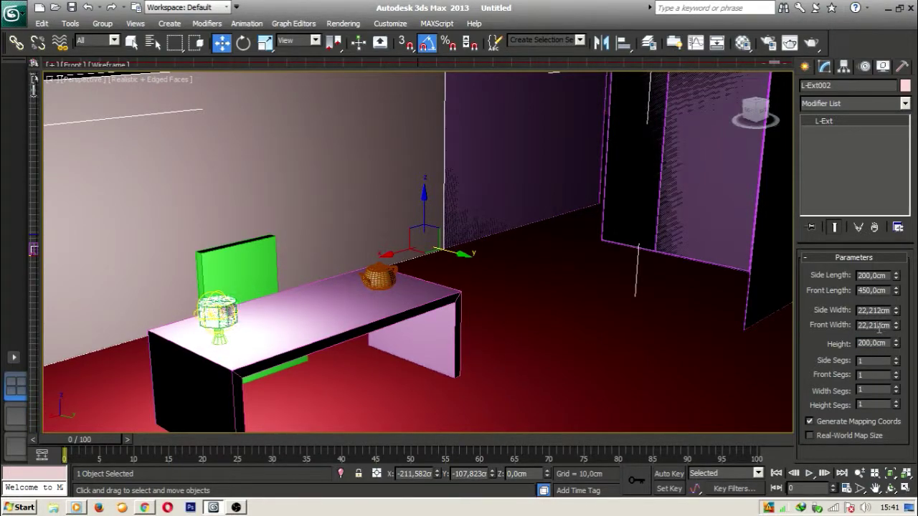
Step: Size the sliding door to 200 cm height, 250 cm width and 10 cm depth
middle_drag(594, 253, 598, 284)
scroll(599, 284, down, 4)
click(498, 162)
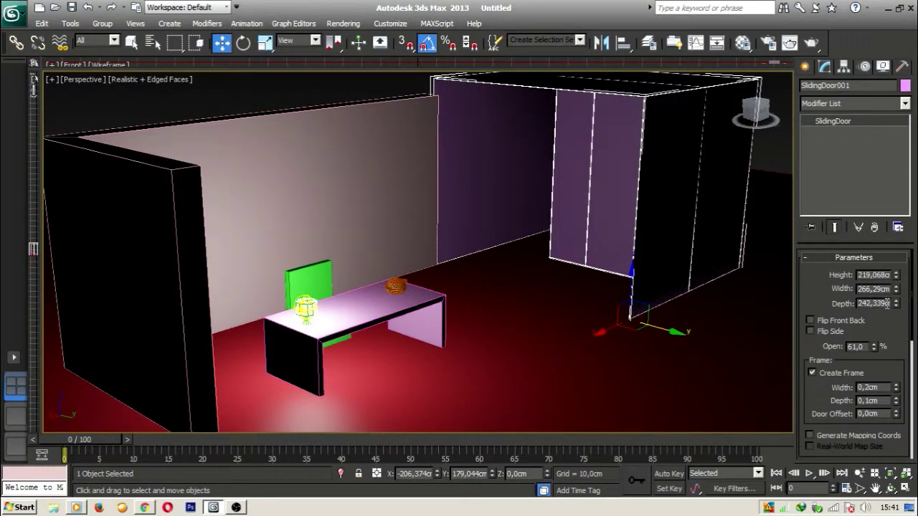
double_click(886, 275)
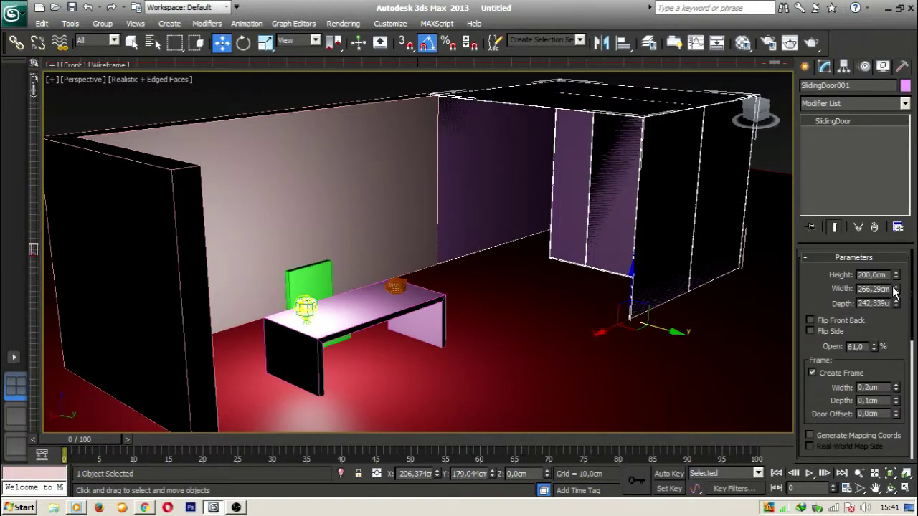
drag(896, 288, 543, 297)
text(2)
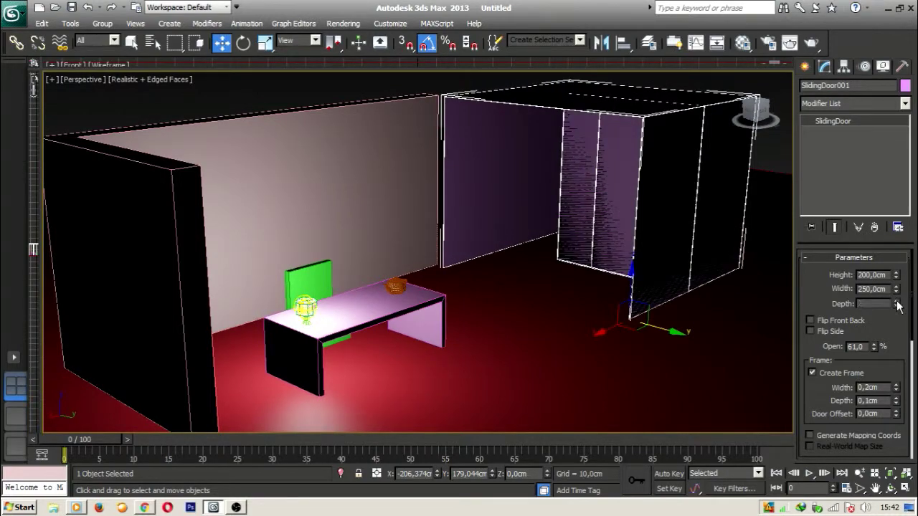
drag(896, 303, 904, 366)
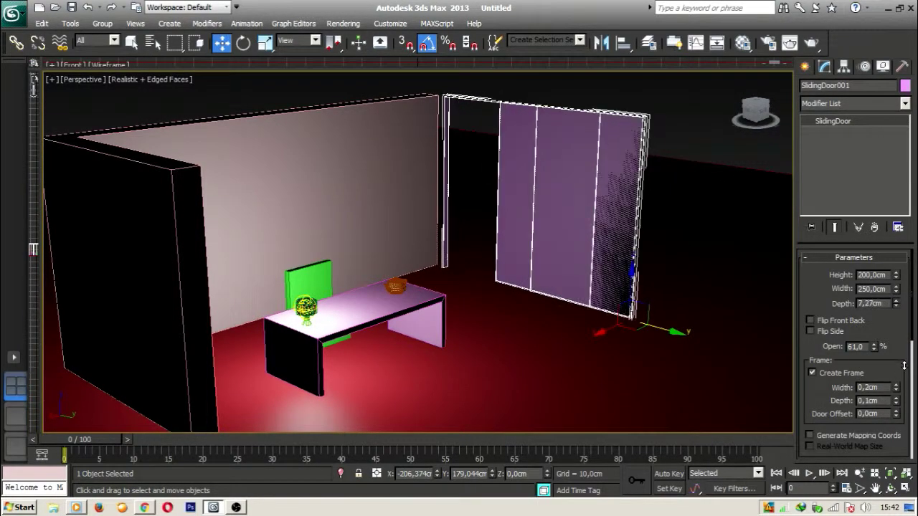
middle_drag(714, 290, 694, 318)
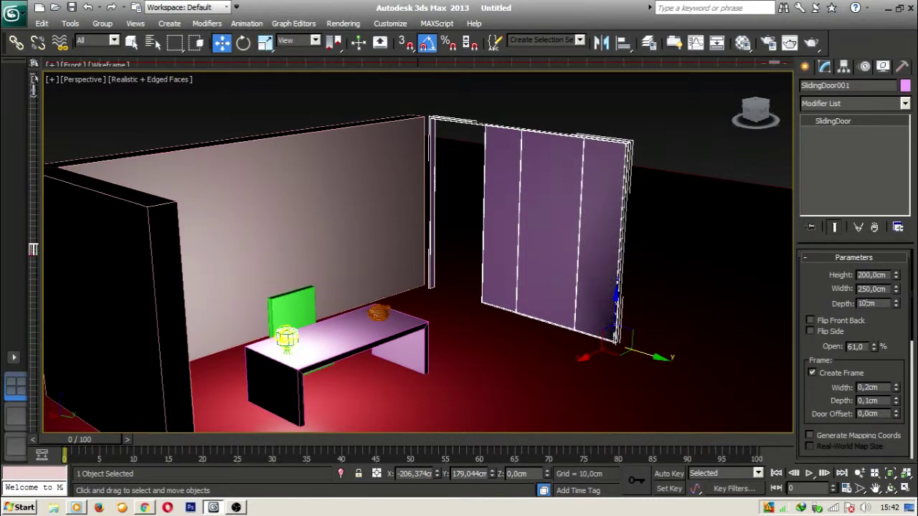
key(Return)
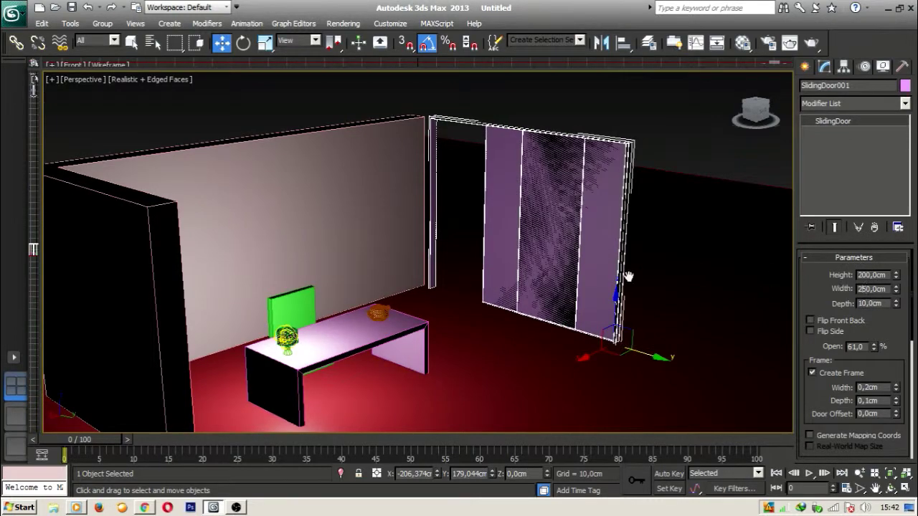
Step: Move the sliding door along Y to about 164.7 cm so its frame meets the wall's end
mouse_move(497, 274)
middle_down()
mouse_move(531, 262)
mouse_move(515, 271)
middle_up()
drag(674, 352, 666, 347)
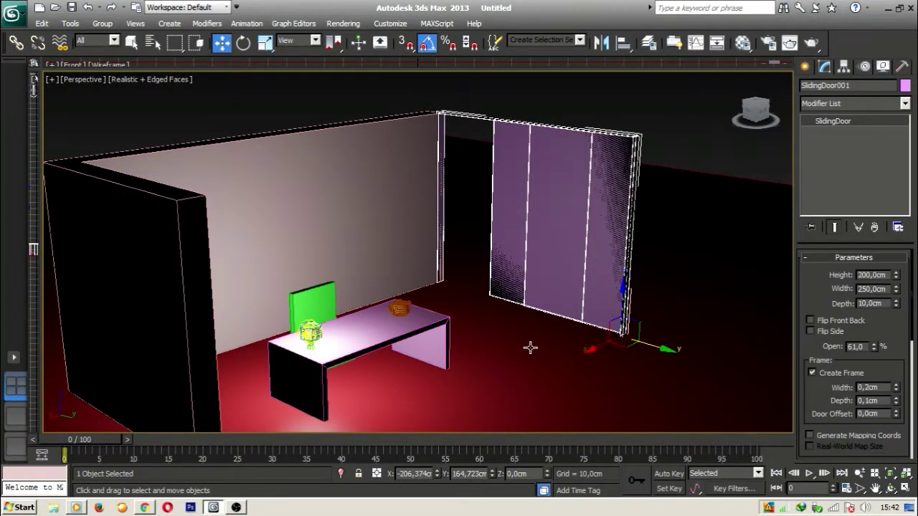
scroll(474, 354, up, 5)
middle_drag(486, 379, 522, 326)
Step: Set the sliding door's frame Width and frame Depth to 5 cm each
drag(875, 347, 912, 367)
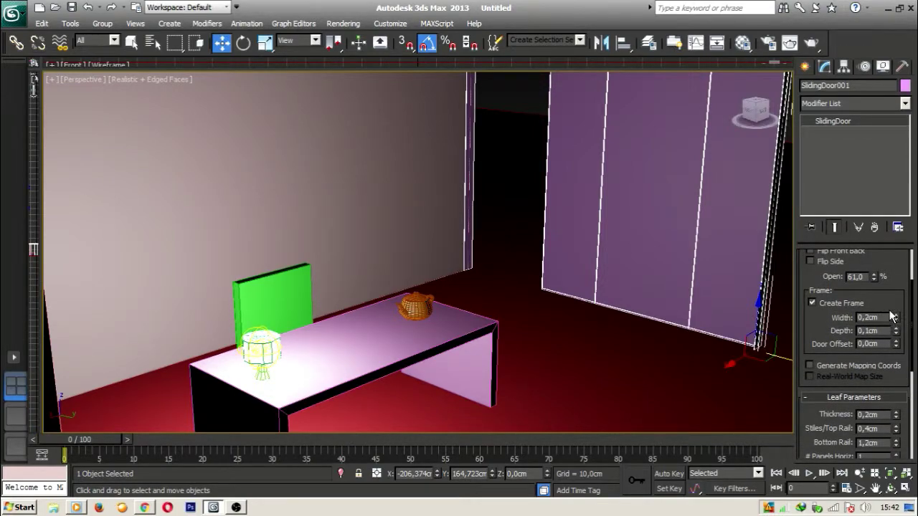
drag(896, 319, 916, 234)
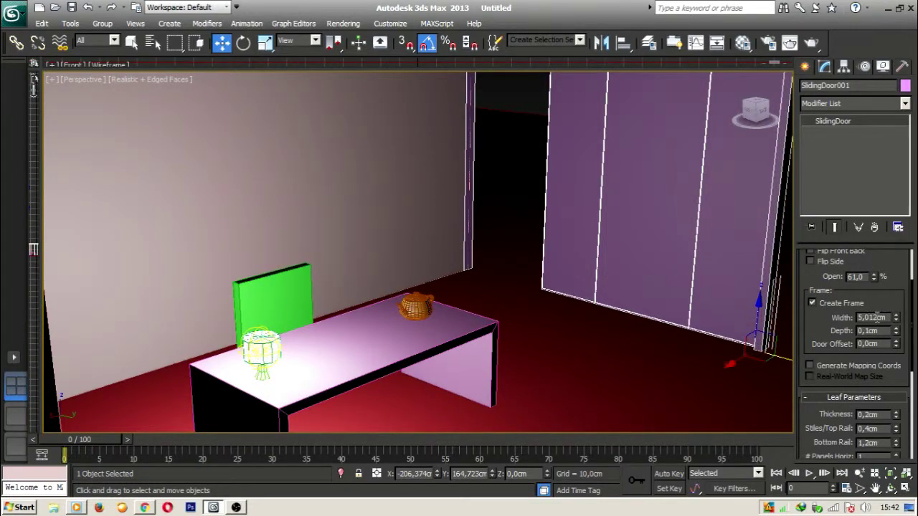
text(5)
key(Return)
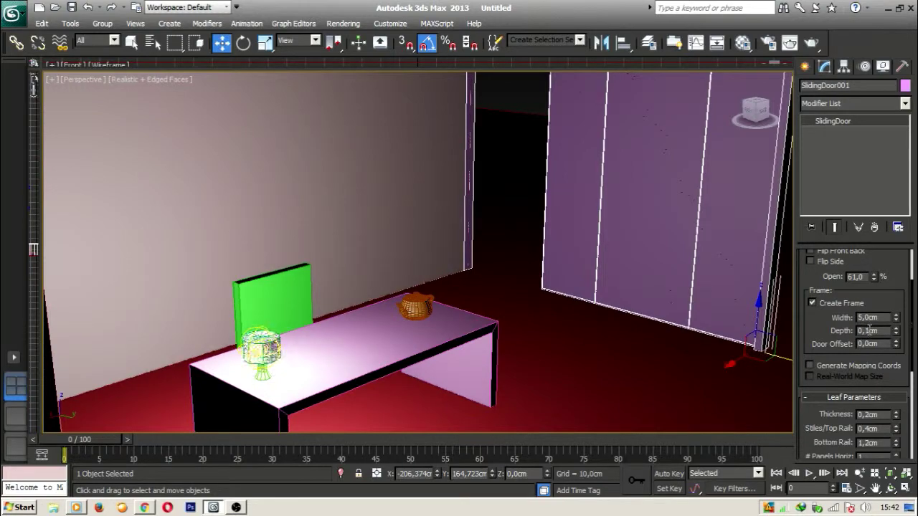
drag(869, 331, 522, 312)
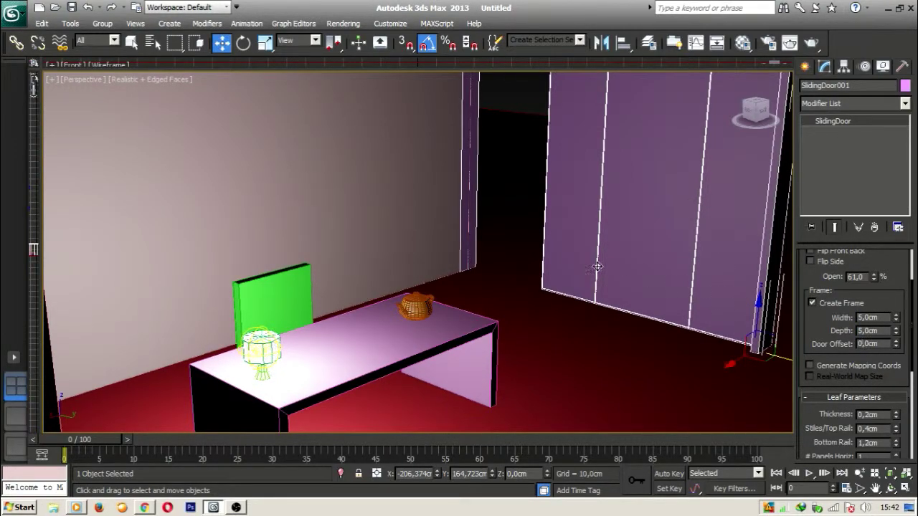
Step: Try Door Offset values for the sliding door's frame, ending with 2.5 cm
middle_drag(598, 267, 394, 359)
middle_drag(510, 263, 526, 220)
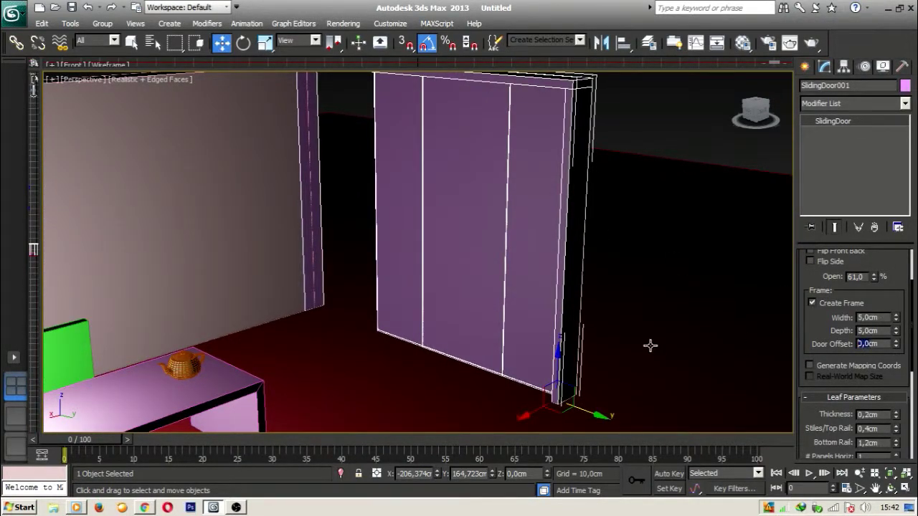
text(5)
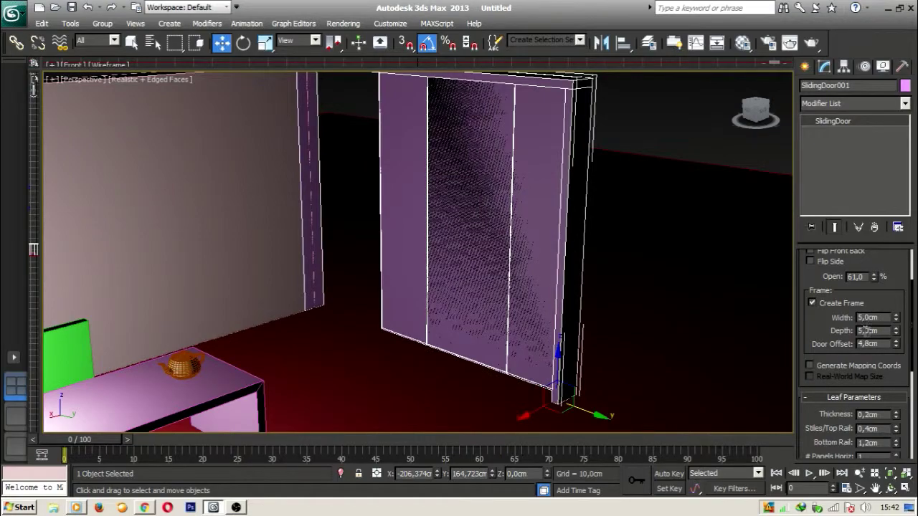
mouse_move(574, 285)
middle_down()
mouse_move(579, 302)
mouse_move(443, 302)
mouse_move(474, 326)
middle_up()
drag(893, 350, 910, 406)
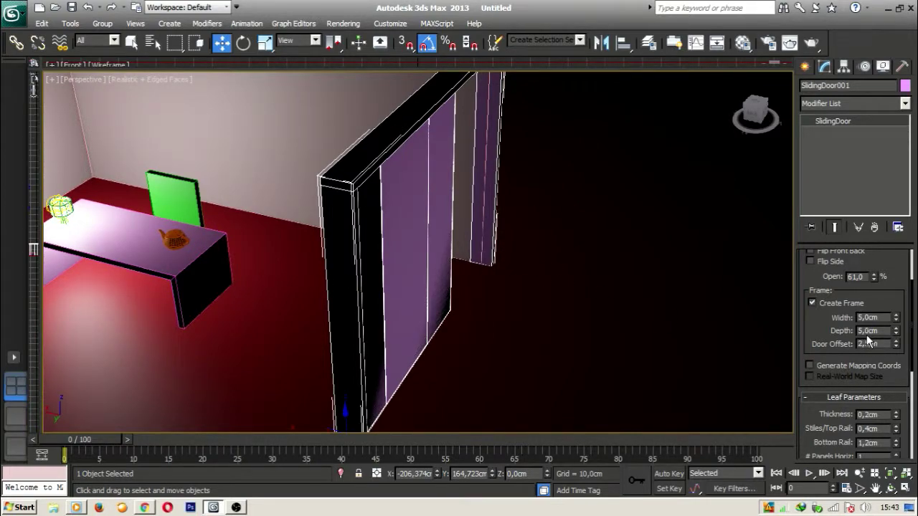
alt+middle_drag(578, 279, 383, 273)
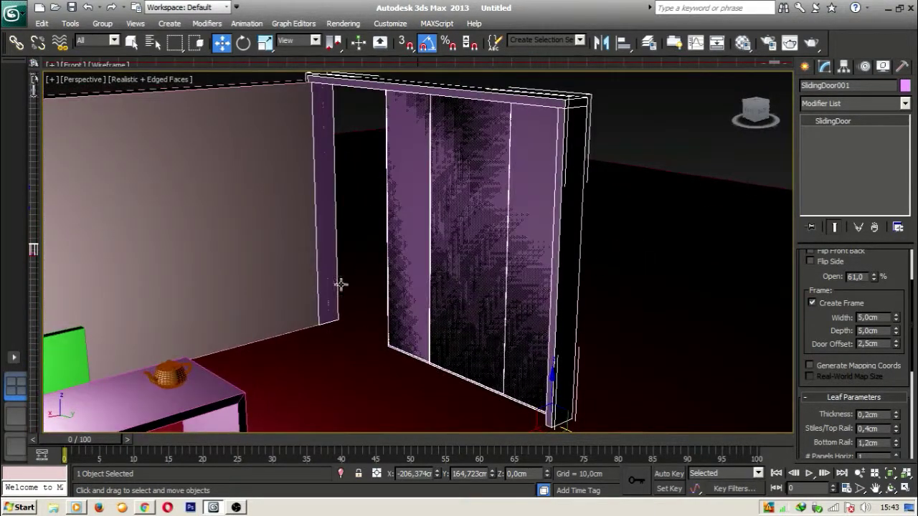
alt+middle_drag(312, 281, 455, 311)
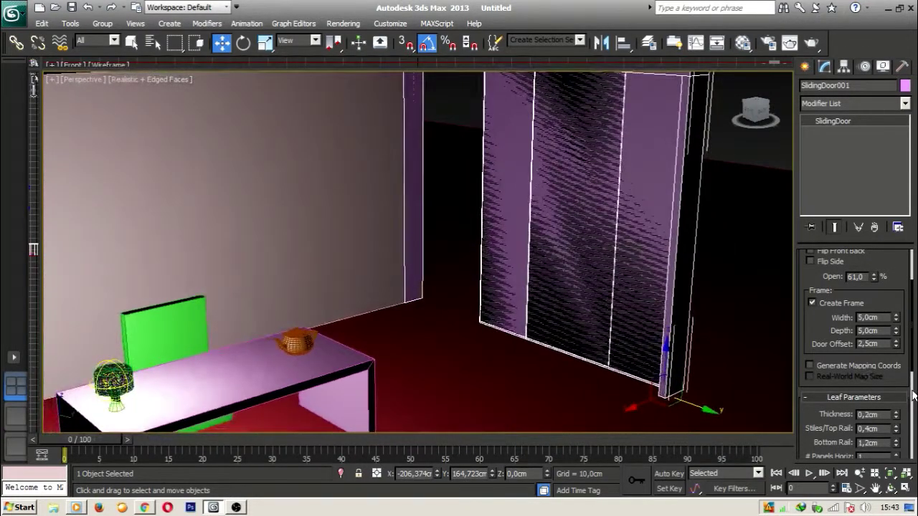
Step: Set the Thickness of the sliding door's leaves to 10 cm
scroll(909, 381, down, 4)
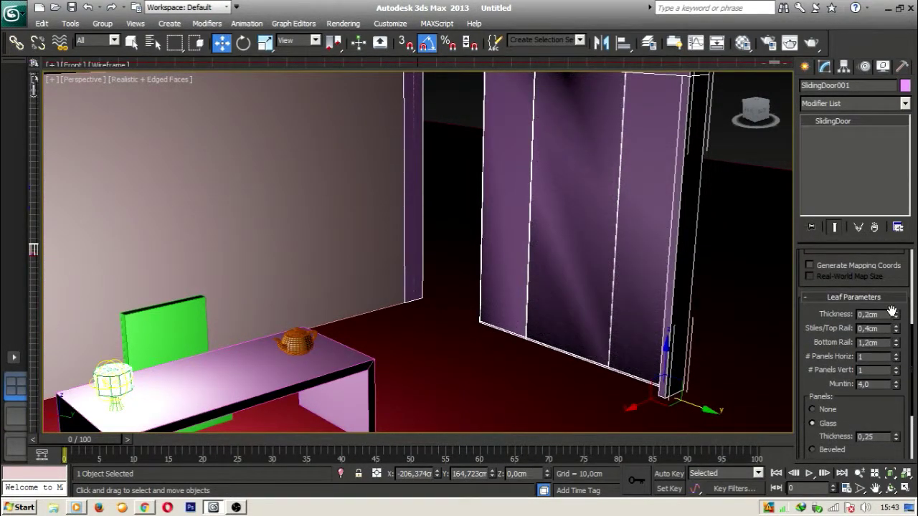
drag(894, 316, 809, 140)
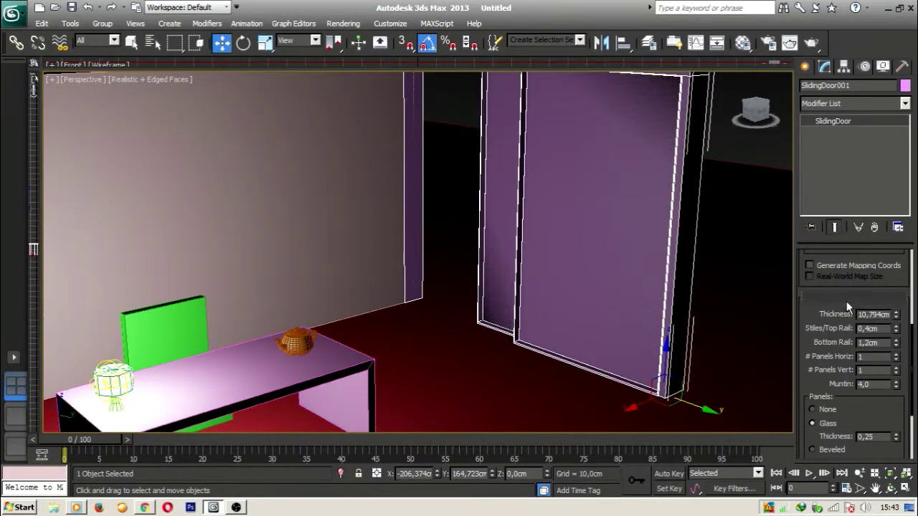
drag(883, 315, 857, 314)
text(1)
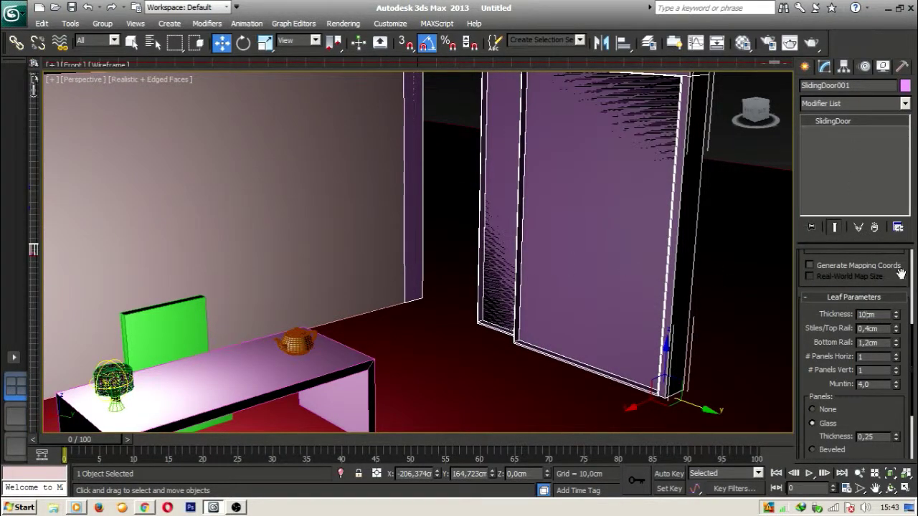
key(Return)
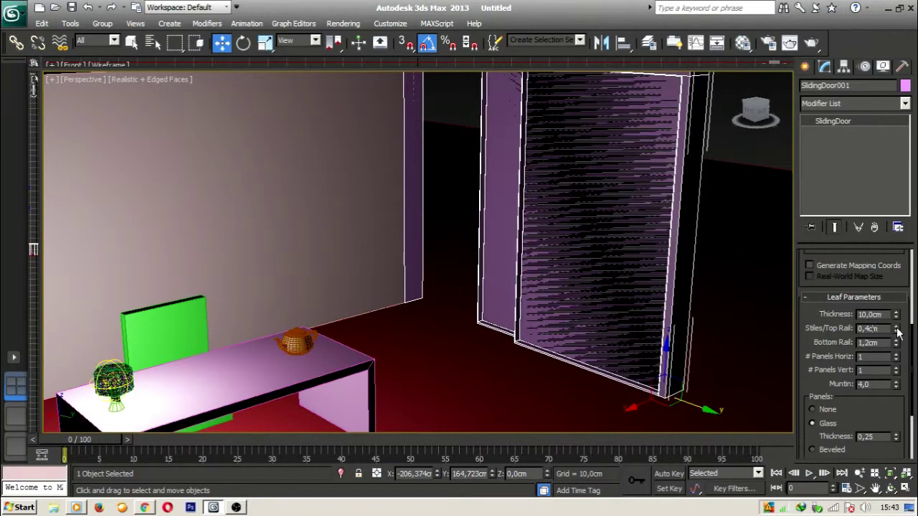
Step: Set the door leaves' Stiles/Top Rail and Bottom Rail to 5 cm each
drag(896, 329, 771, 409)
drag(653, 224, 688, 280)
drag(882, 328, 852, 327)
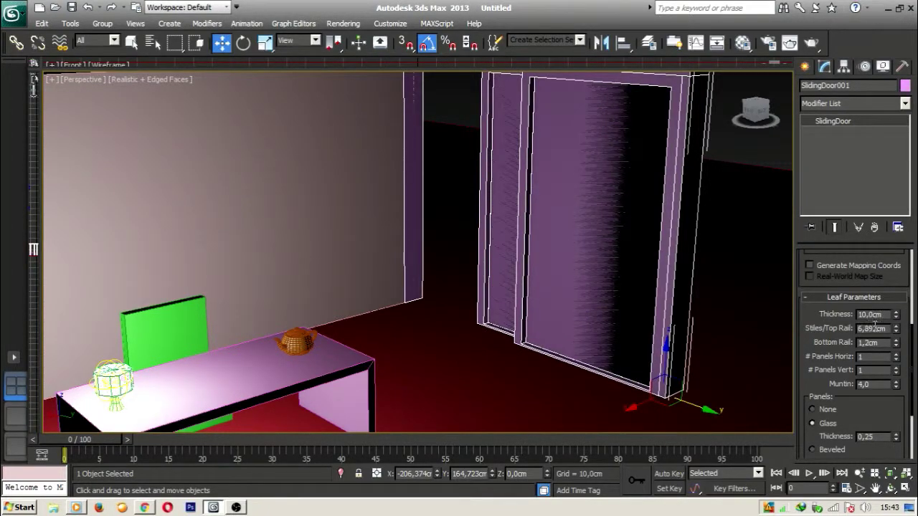
text(5)
key(Return)
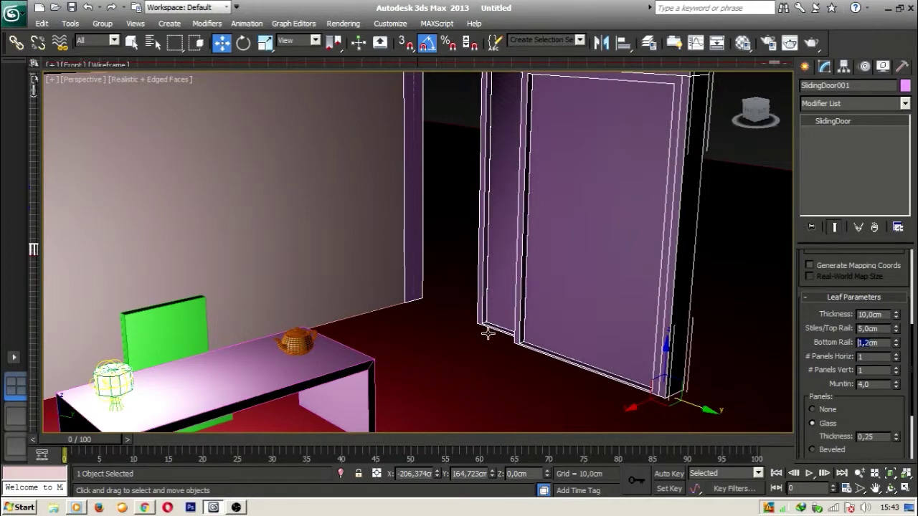
key(Return)
Step: Set the Muntin value of the sliding door's leaves to 5
middle_drag(621, 281, 615, 303)
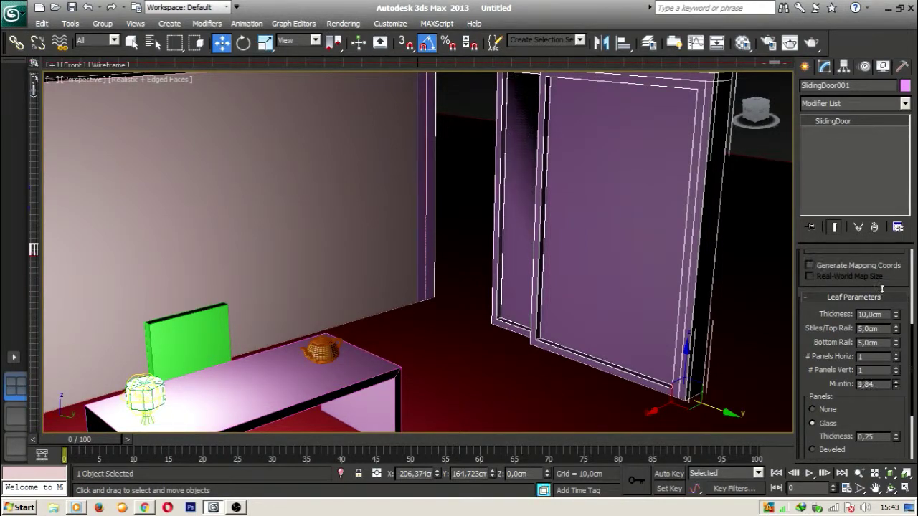
text(5)
key(Return)
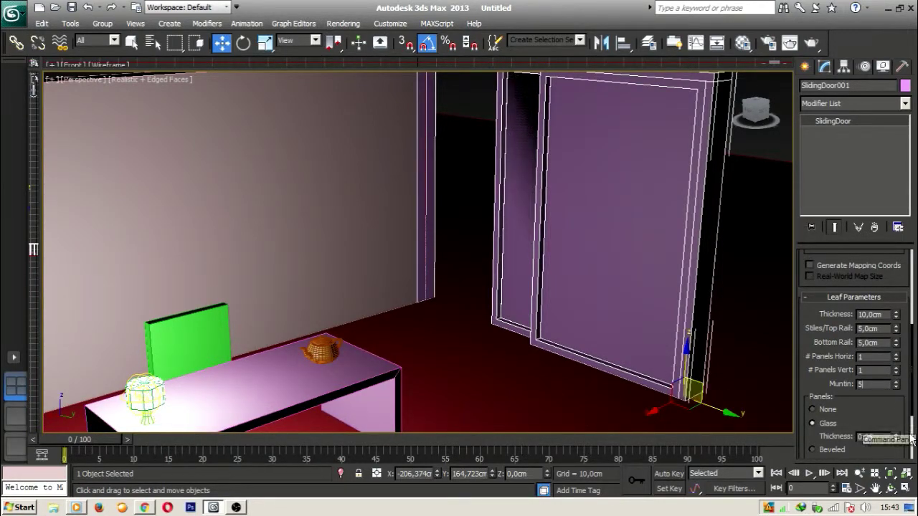
Step: Compare the door's panel types, keep Glass, and set the glass Thickness to 1
click(827, 408)
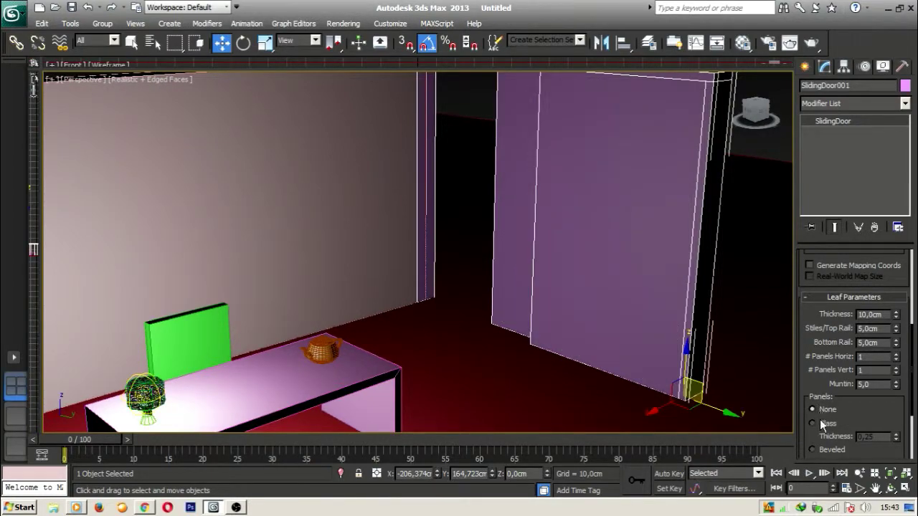
click(819, 426)
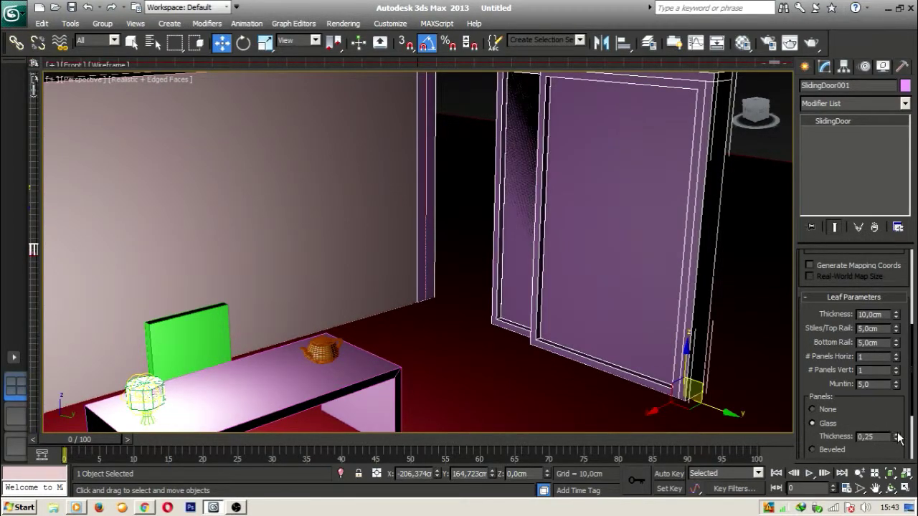
double_click(880, 436)
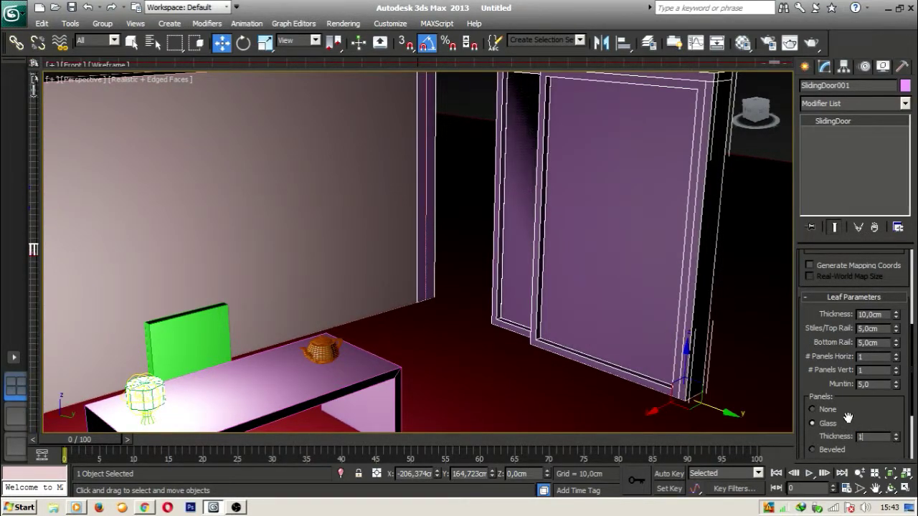
key(Return)
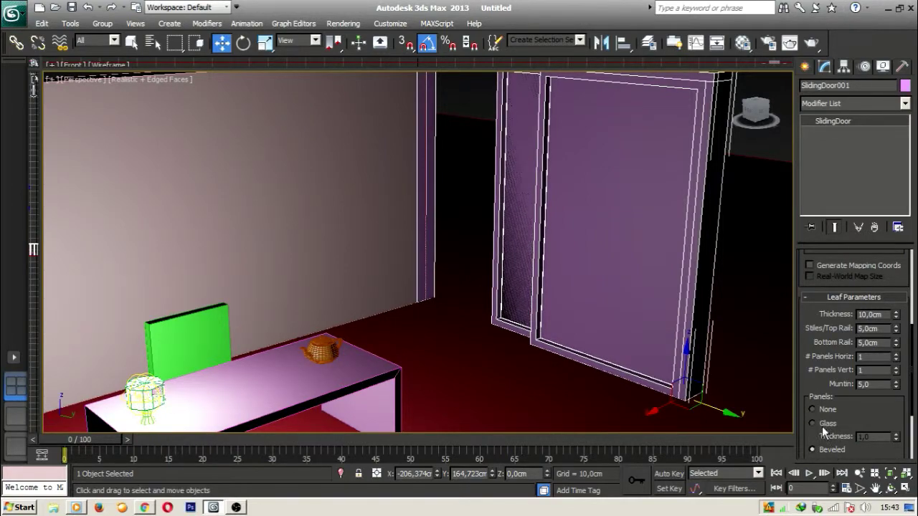
scroll(913, 379, down, 3)
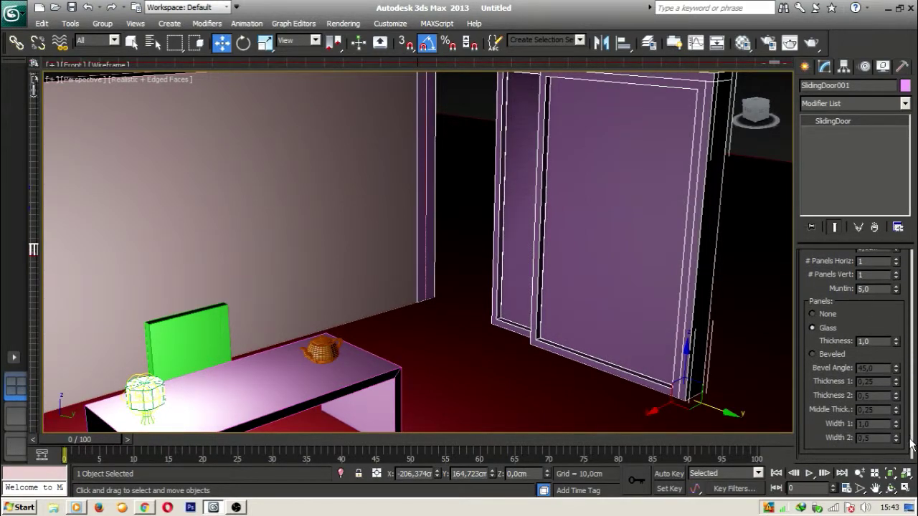
Step: Try the Flip Front Back option on the sliding door and switch it off again
alt+middle_drag(621, 311, 575, 322)
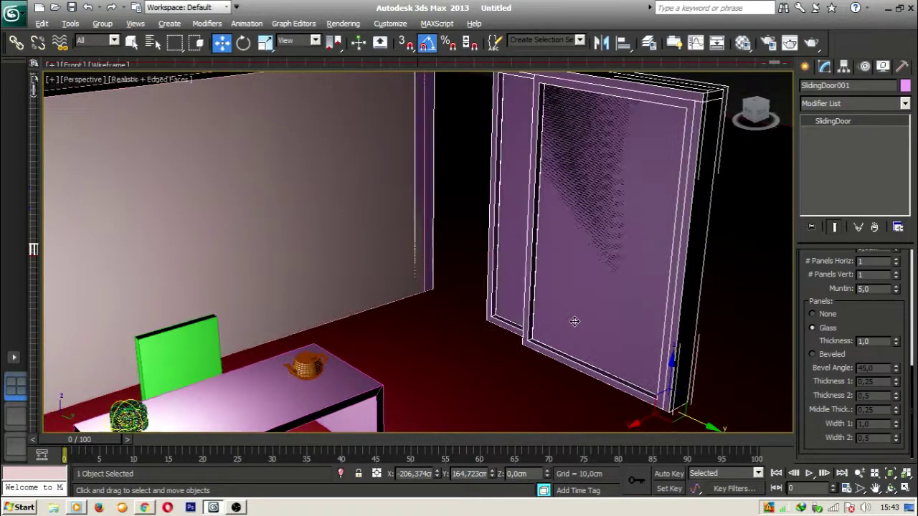
scroll(907, 369, up, 5)
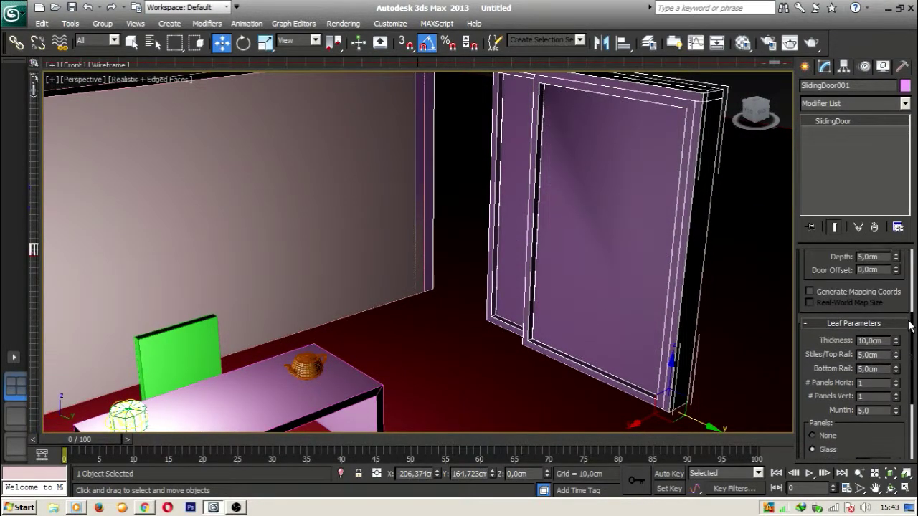
drag(910, 318, 911, 240)
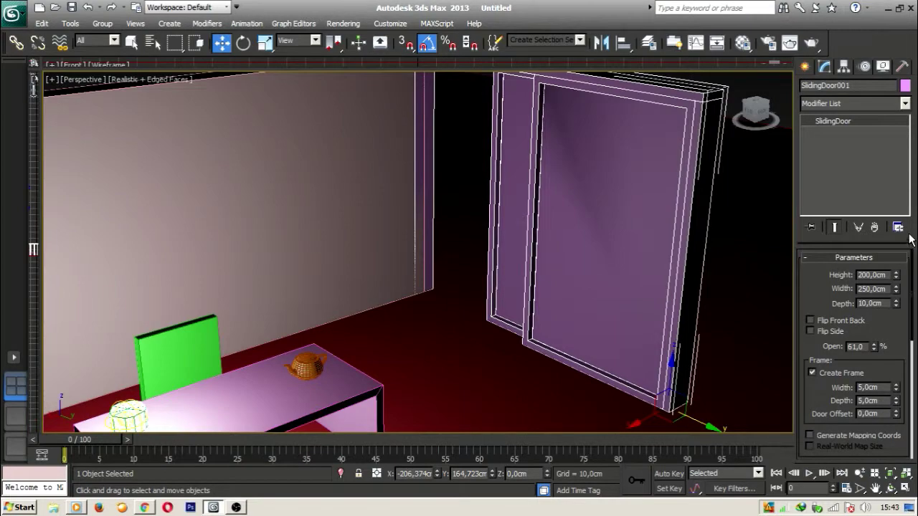
click(810, 321)
click(810, 320)
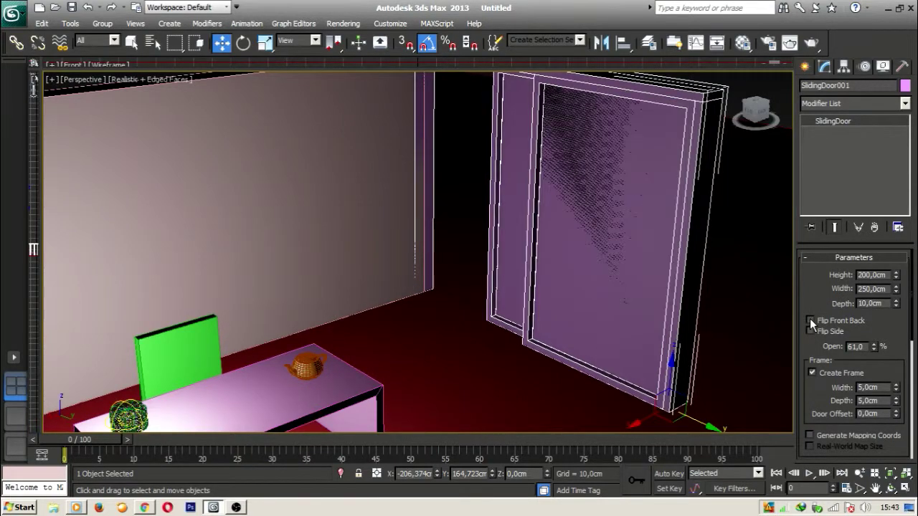
Step: Turn on the Flip Side option of the sliding door
click(811, 331)
alt+middle_drag(487, 385, 545, 356)
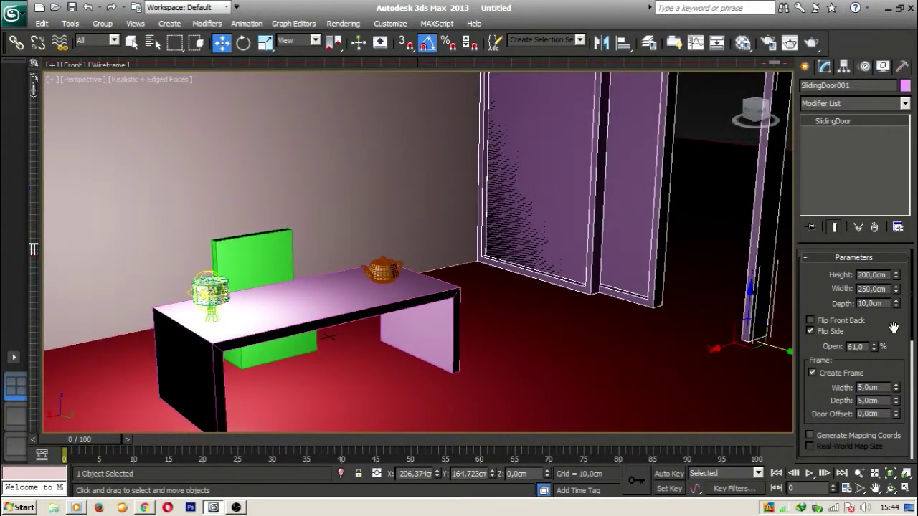
drag(913, 331, 892, 332)
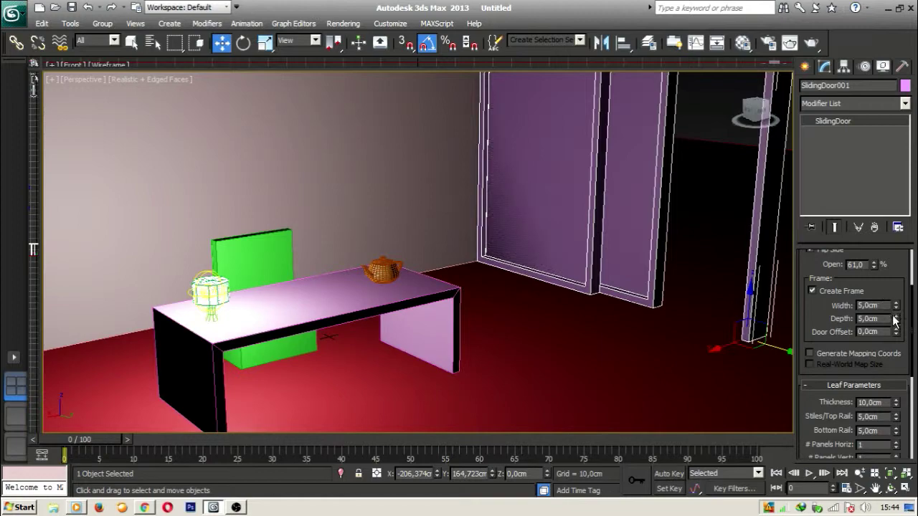
click(830, 355)
click(826, 355)
Step: Switch the door panels to Beveled with Thickness 1 17.5, Thickness 2 25.33, Middle Thick. 6.16 and Width 1 0
scroll(896, 348, down, 2)
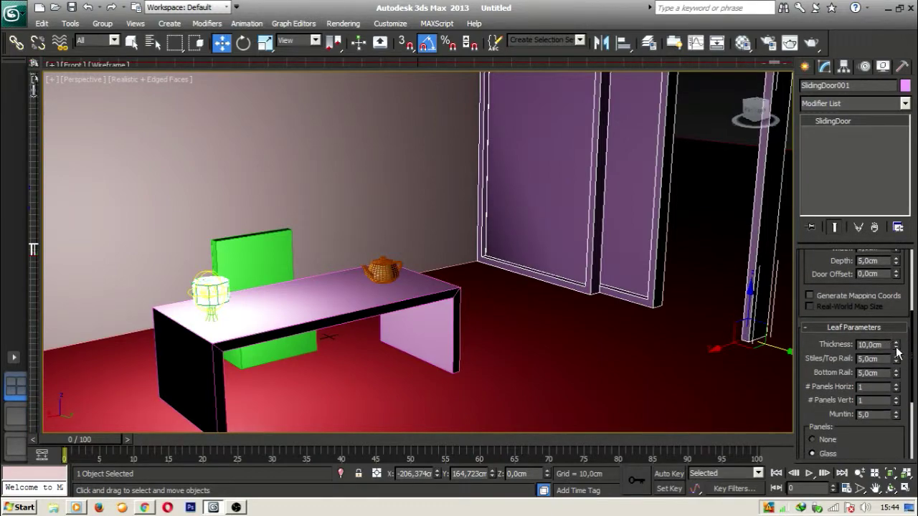
drag(913, 369, 909, 436)
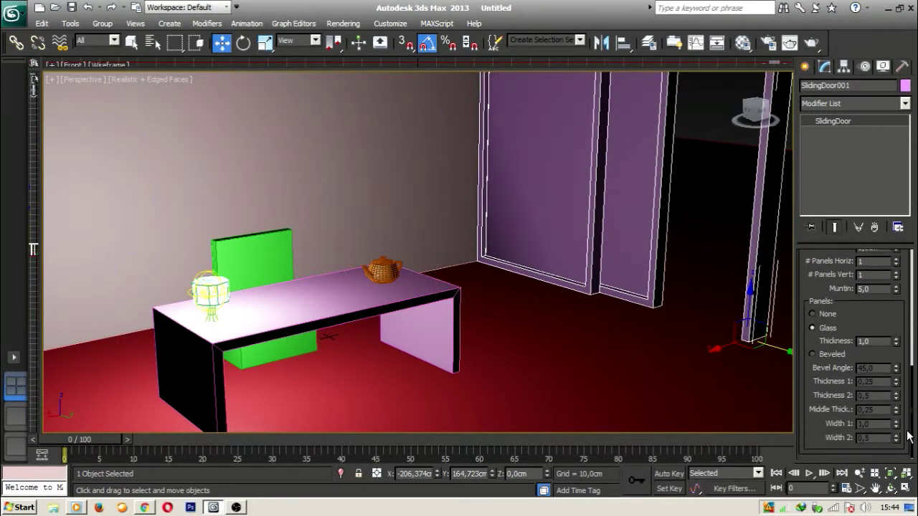
click(839, 358)
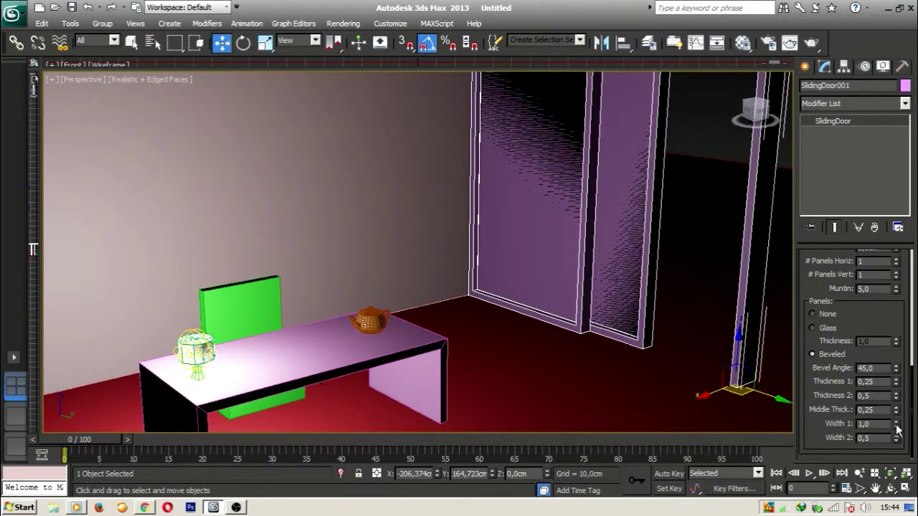
drag(898, 383, 902, 208)
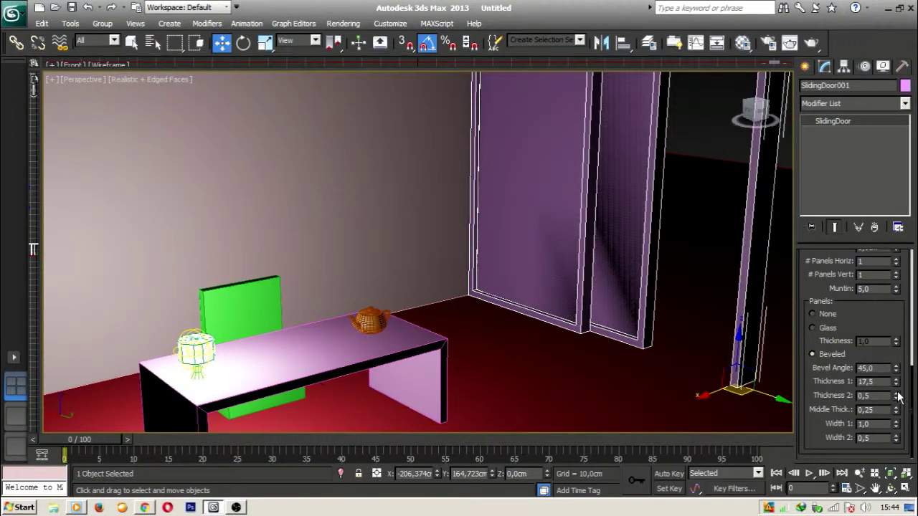
drag(898, 396, 914, 274)
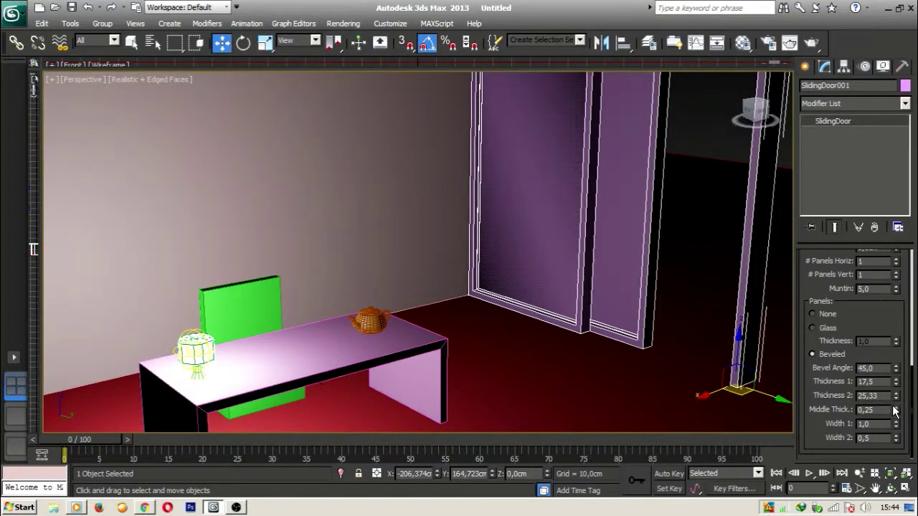
drag(895, 411, 894, 374)
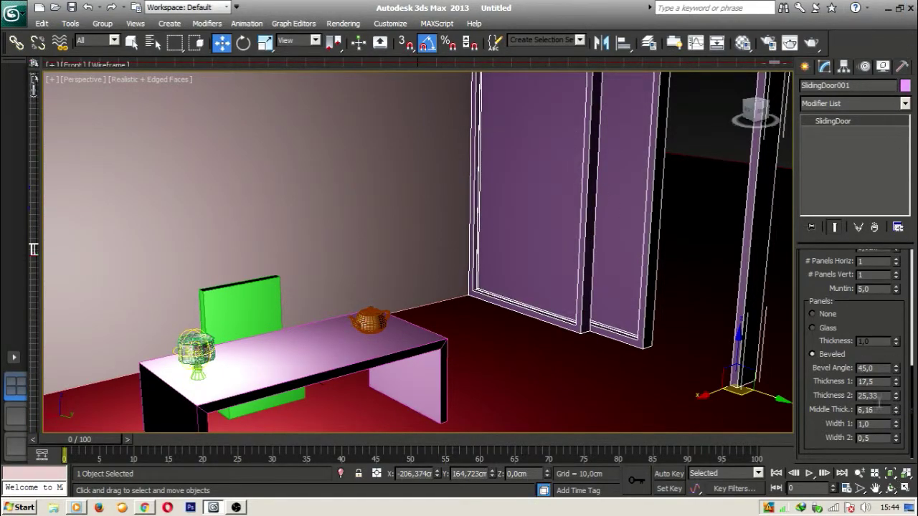
drag(896, 428, 909, 51)
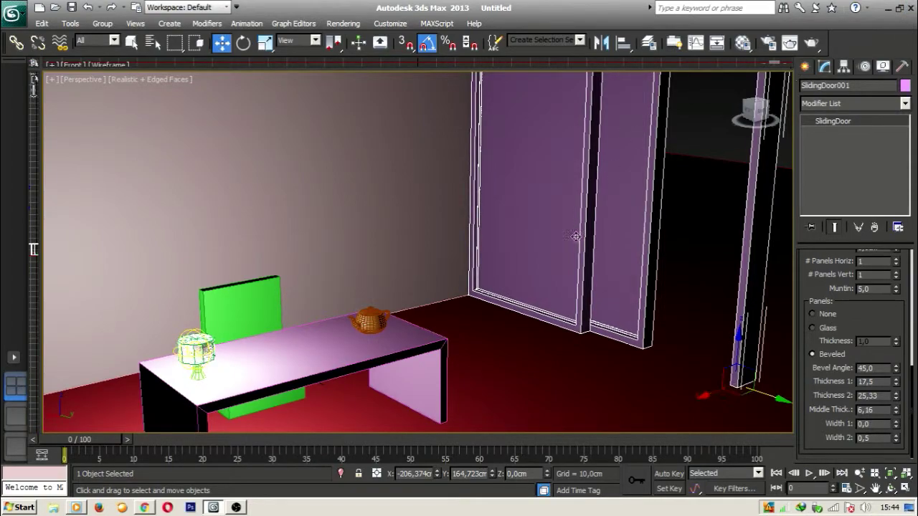
alt+middle_drag(576, 237, 565, 266)
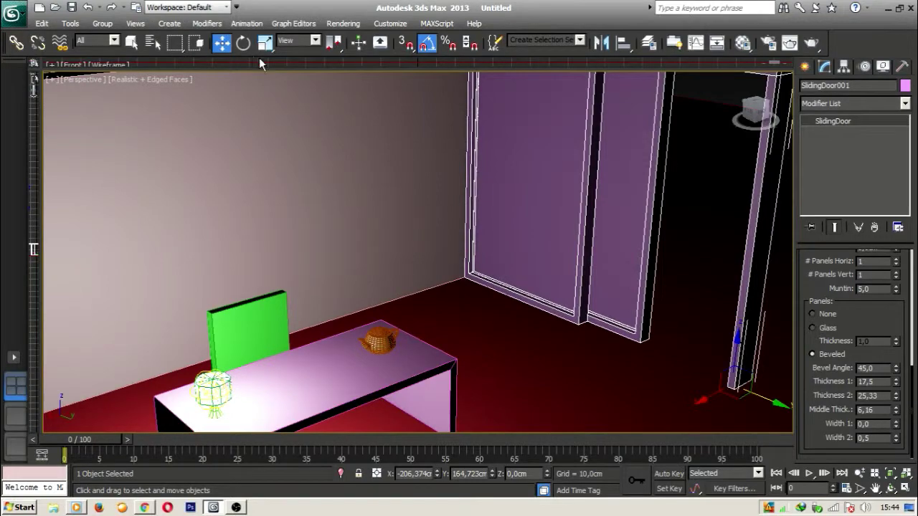
Step: Recolor the sliding door with the custom orange and turn off edged faces in the perspective view
click(243, 43)
click(132, 43)
alt+middle_drag(496, 203, 564, 219)
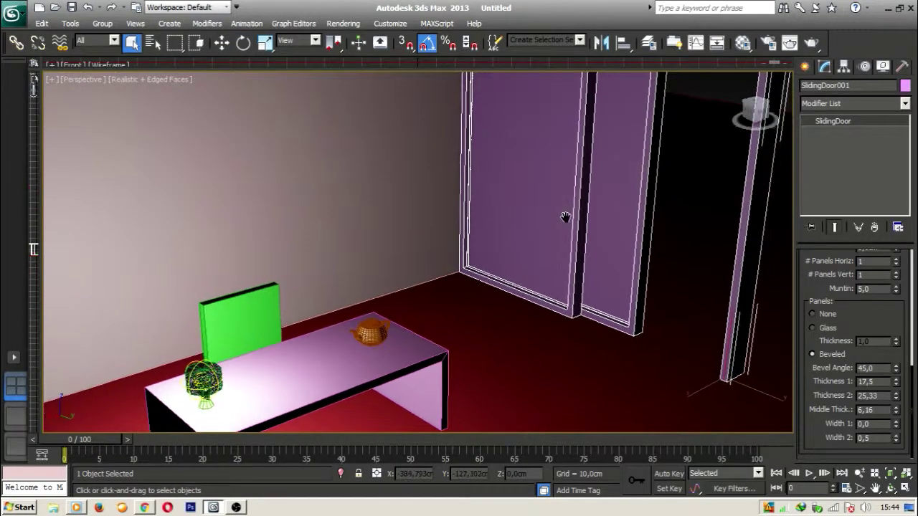
click(905, 86)
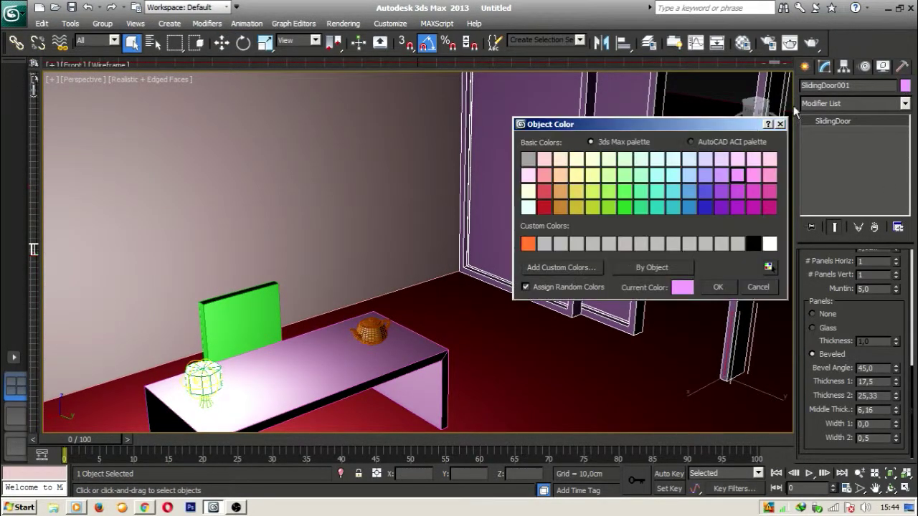
click(528, 245)
click(718, 287)
alt+middle_drag(494, 274, 409, 258)
key(F4)
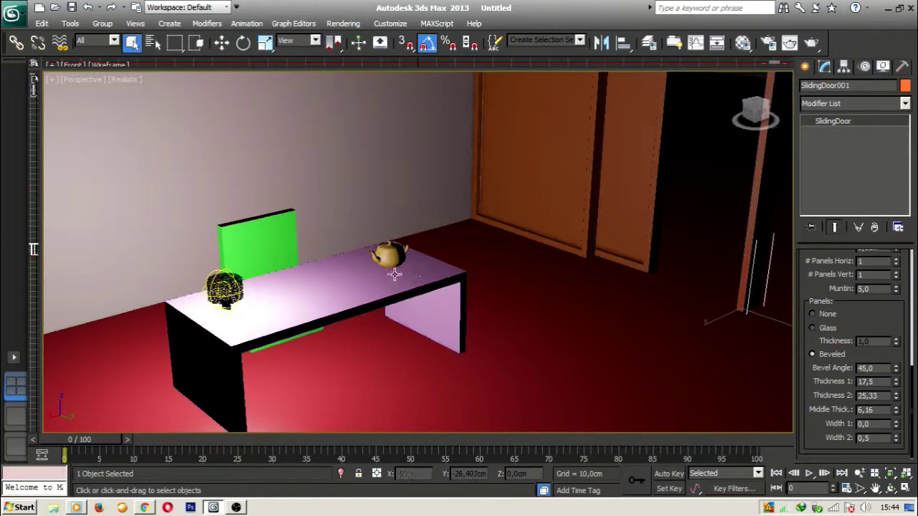
Step: Change the teapot's object color to the dark magenta-pink of the basic colors
click(391, 256)
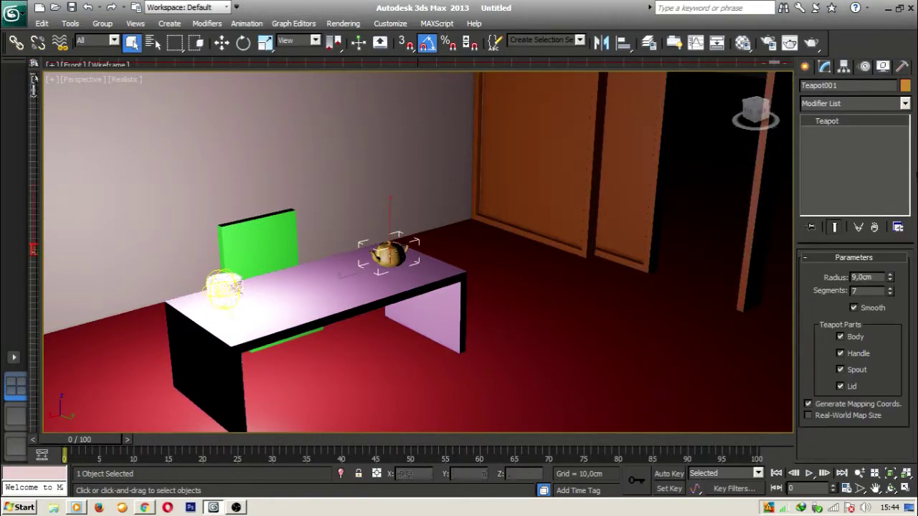
click(905, 86)
click(547, 206)
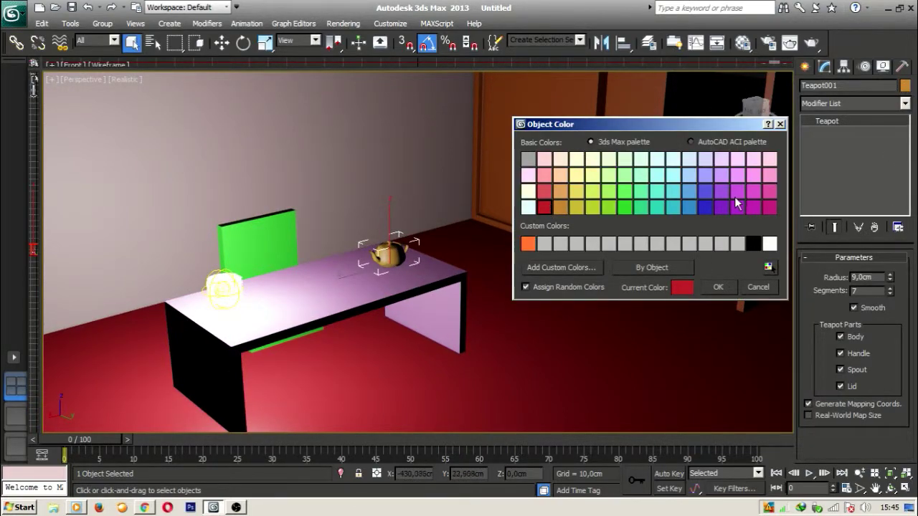
click(768, 210)
click(720, 287)
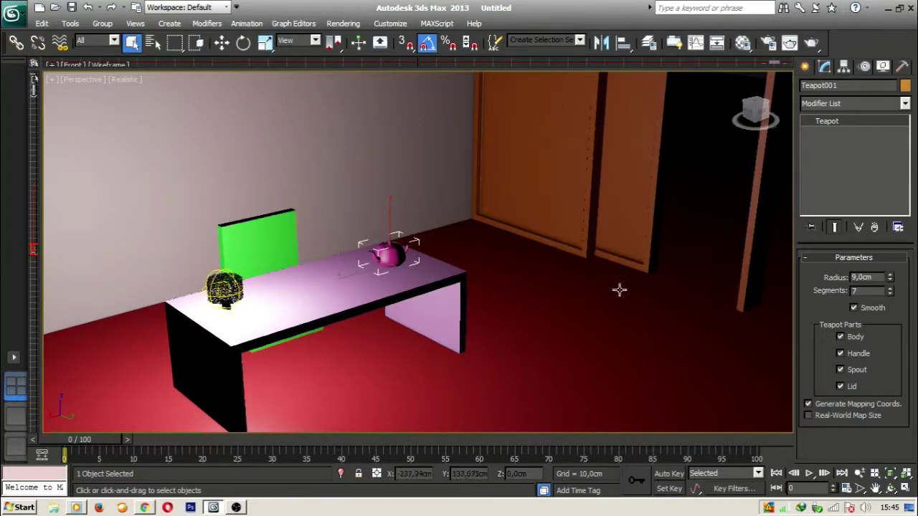
Step: Change the table's object color to black
middle_drag(450, 293, 477, 272)
scroll(461, 279, up, 3)
click(290, 291)
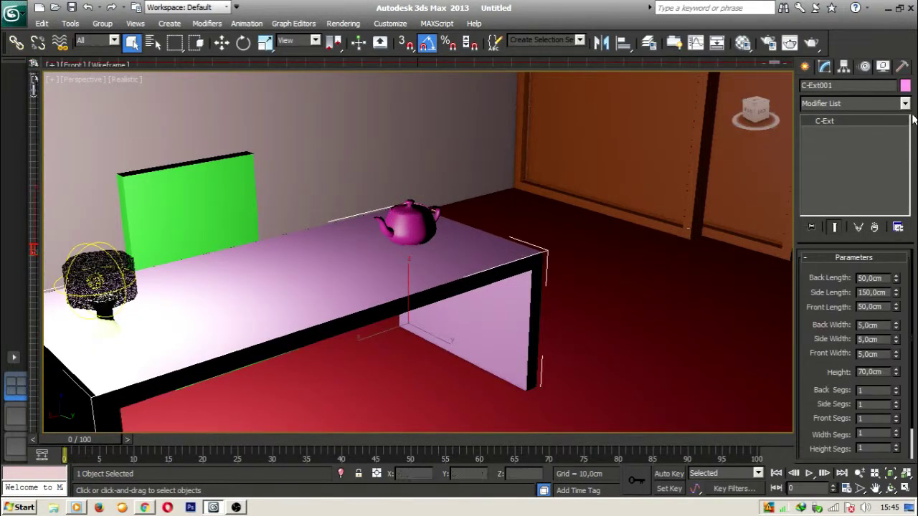
click(905, 86)
click(753, 244)
click(718, 286)
scroll(687, 266, down, 5)
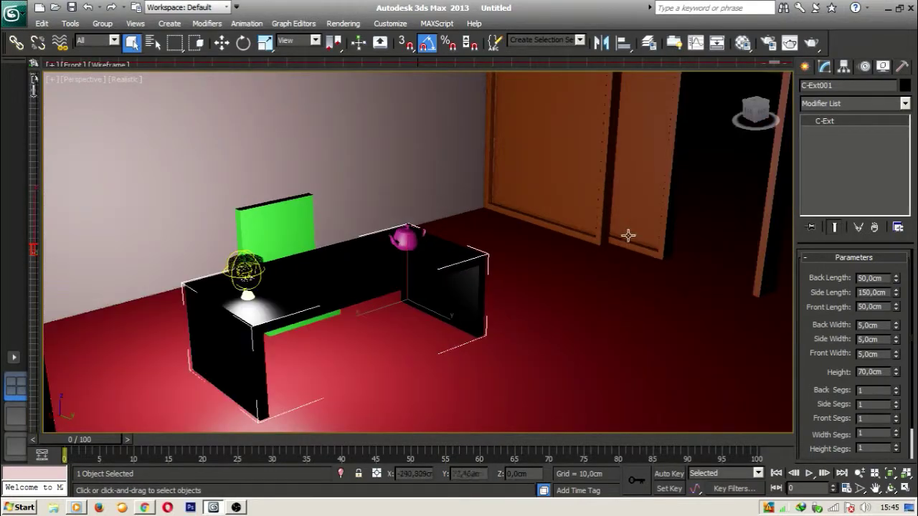
Step: Render the perspective view close up on the table with the sliding door behind it, and close the render
alt+middle_drag(628, 235, 602, 321)
alt+middle_drag(602, 321, 598, 294)
middle_drag(552, 321, 570, 291)
scroll(592, 296, up, 3)
scroll(617, 222, down, 3)
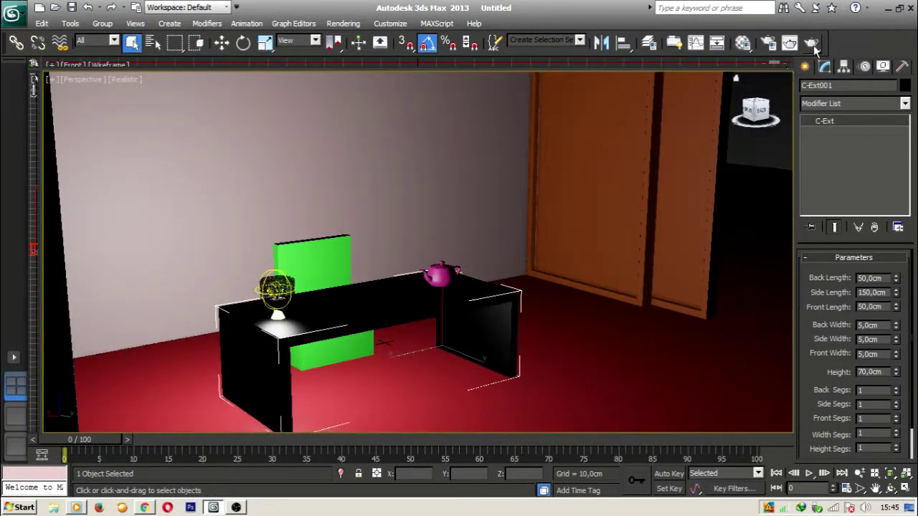
scroll(655, 159, up, 5)
scroll(568, 222, down, 4)
scroll(545, 255, up, 2)
scroll(549, 258, up, 2)
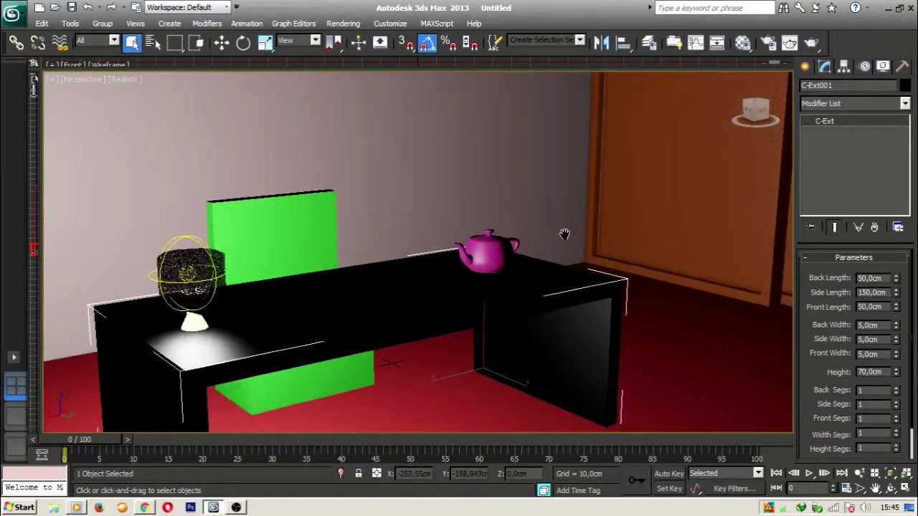
click(810, 44)
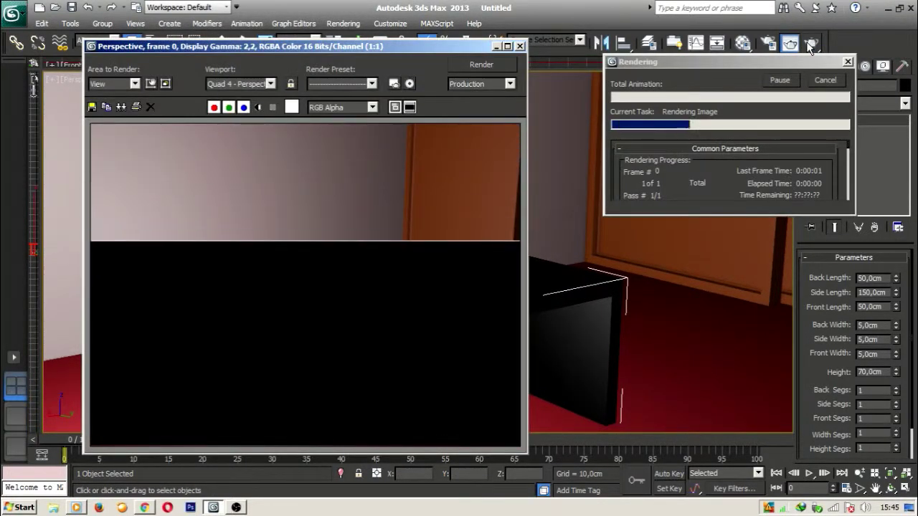
click(519, 46)
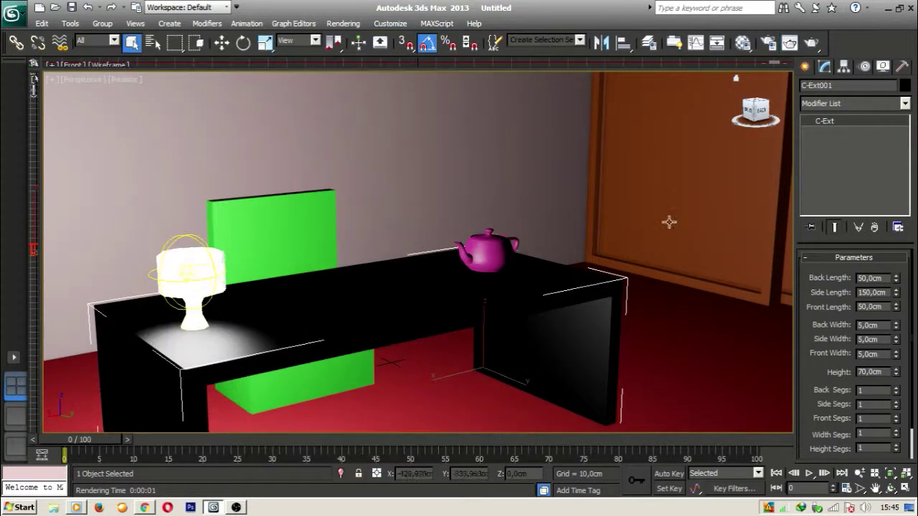
Step: Render the room again from a wider, higher angle showing the whole table, and close the render
click(860, 474)
drag(476, 215, 476, 254)
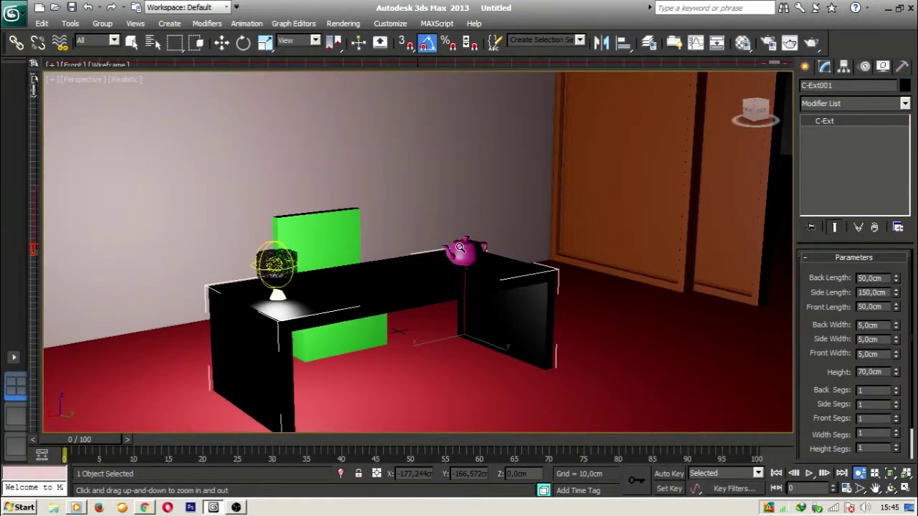
click(221, 42)
alt+middle_drag(435, 202, 432, 227)
middle_drag(444, 262, 397, 227)
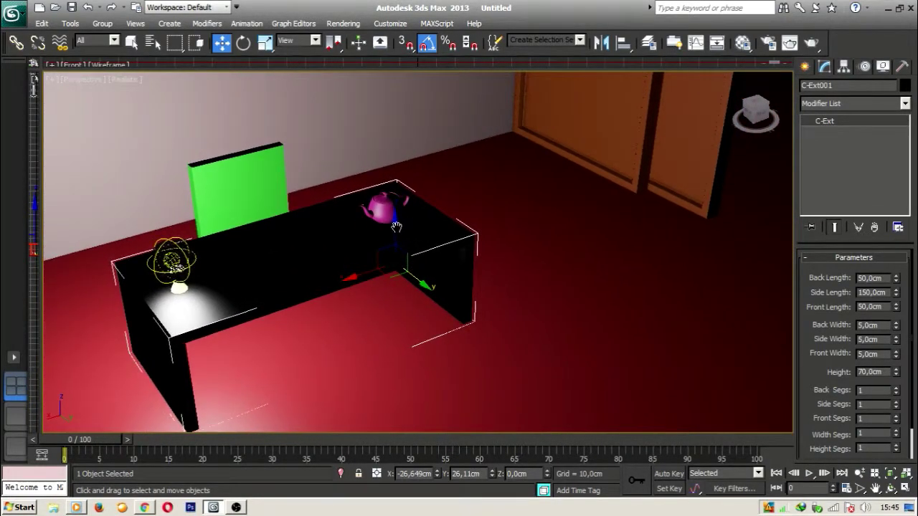
click(819, 44)
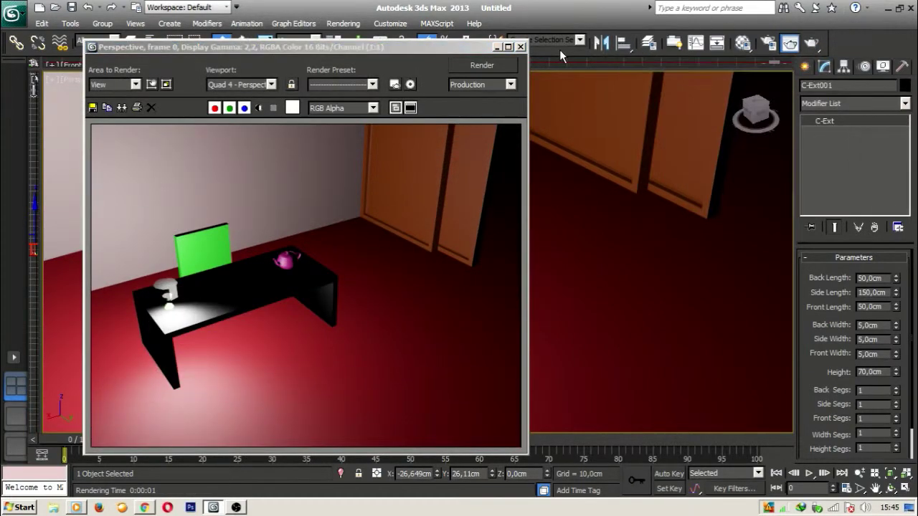
click(521, 47)
Step: Create a spiral stair beside the sliding door, about 79 cm in radius, 67 cm wide and 206 cm in overall rise
alt+middle_drag(451, 232, 476, 241)
click(589, 268)
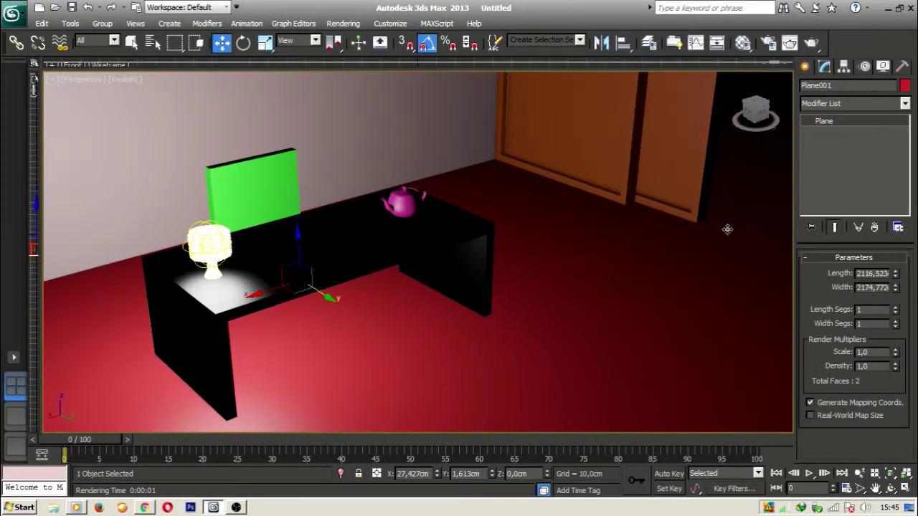
click(806, 70)
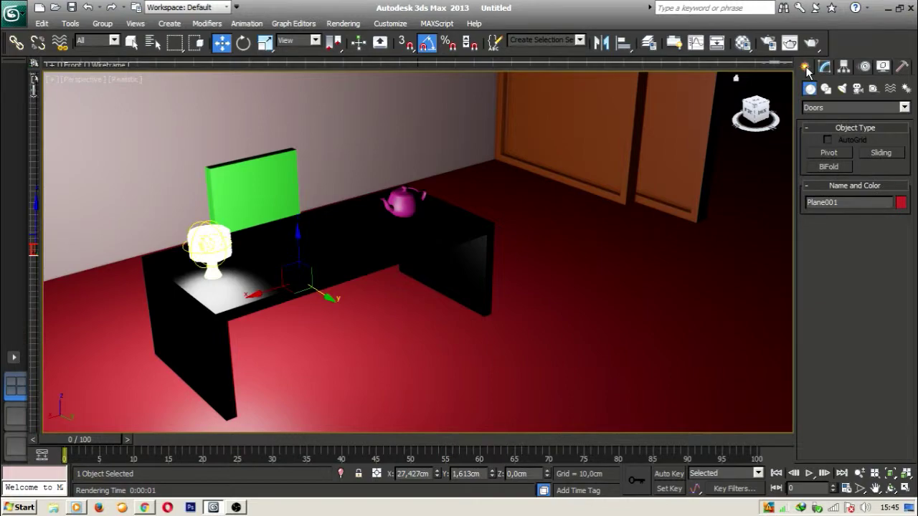
click(826, 108)
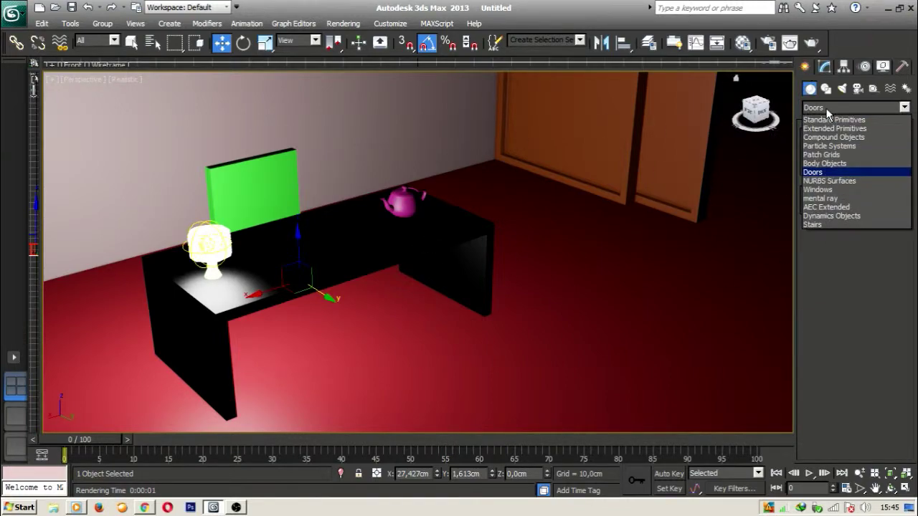
click(825, 224)
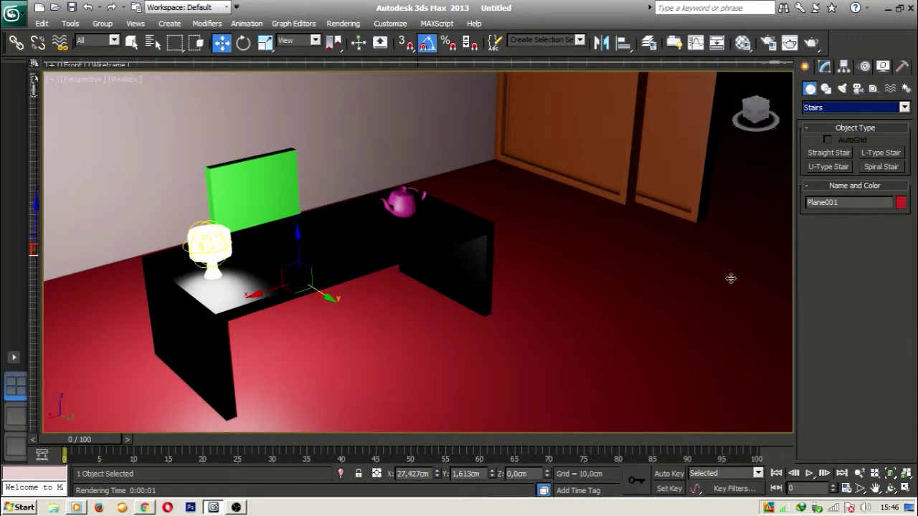
click(879, 169)
middle_drag(666, 215, 671, 323)
drag(504, 264, 514, 322)
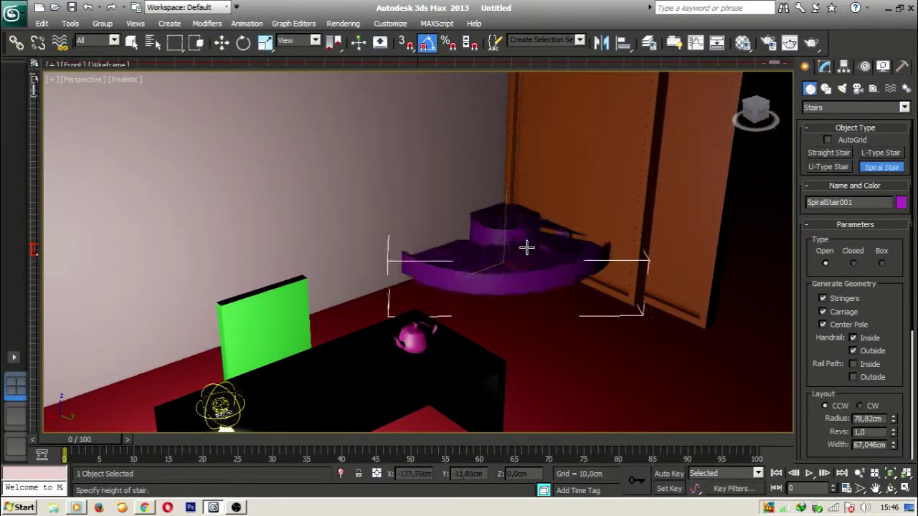
middle_drag(556, 75, 548, 125)
scroll(548, 128, down, 3)
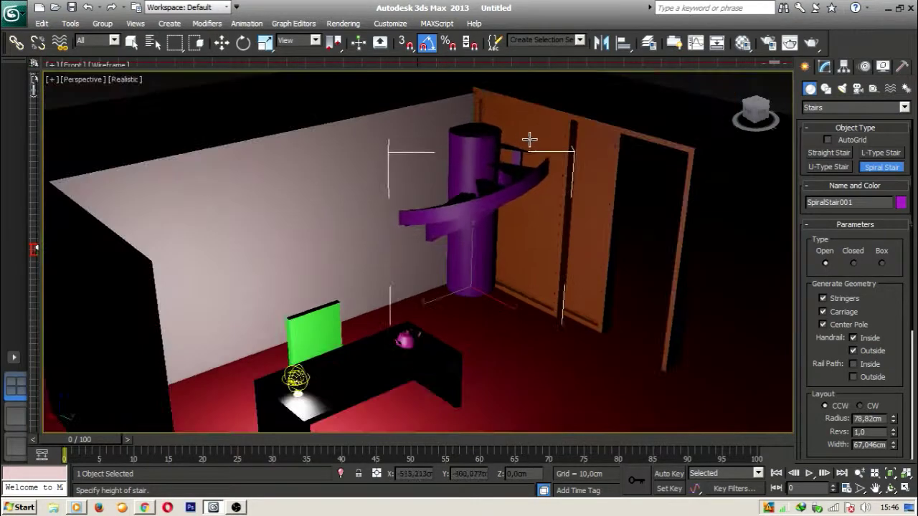
click(506, 104)
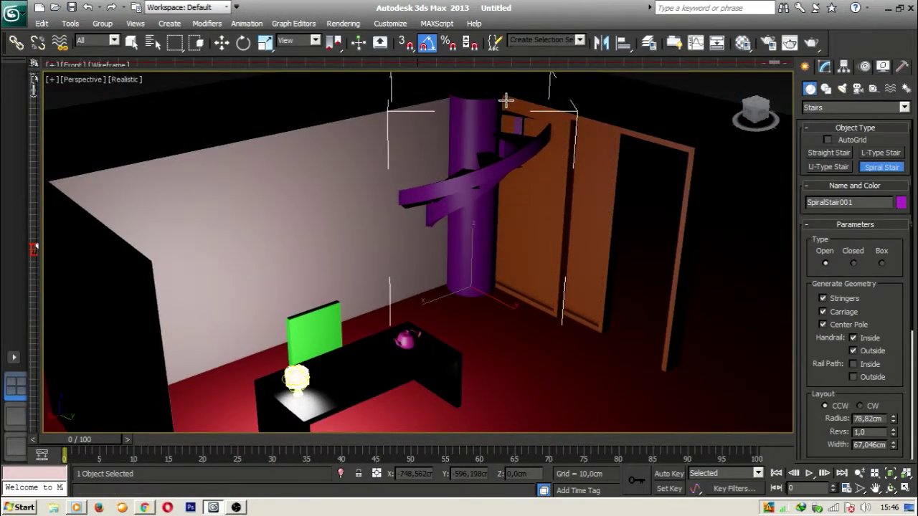
Step: Turn on the Inside and Outside rail paths of the spiral stair
middle_drag(545, 168, 547, 275)
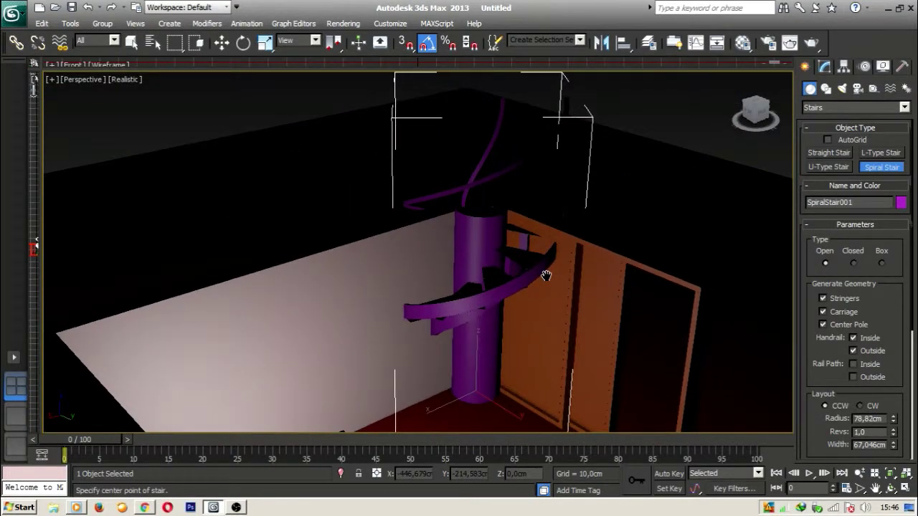
click(853, 365)
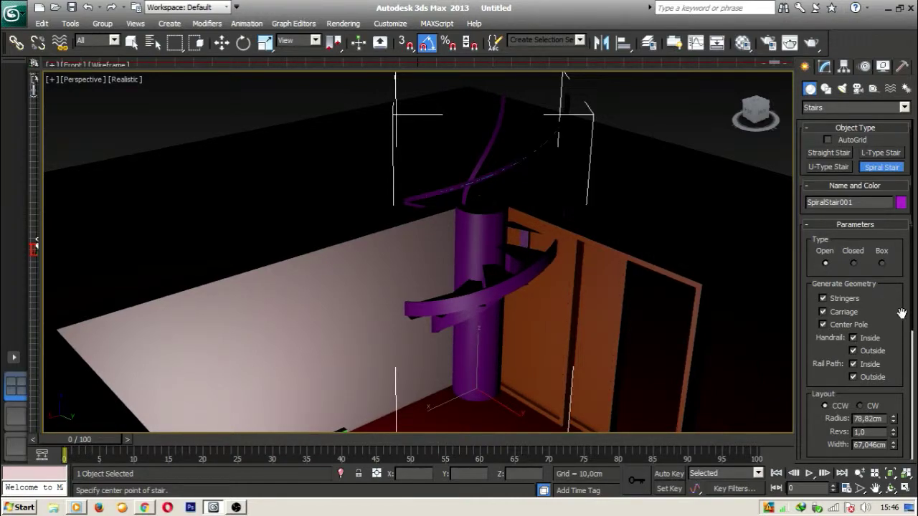
drag(912, 316, 911, 392)
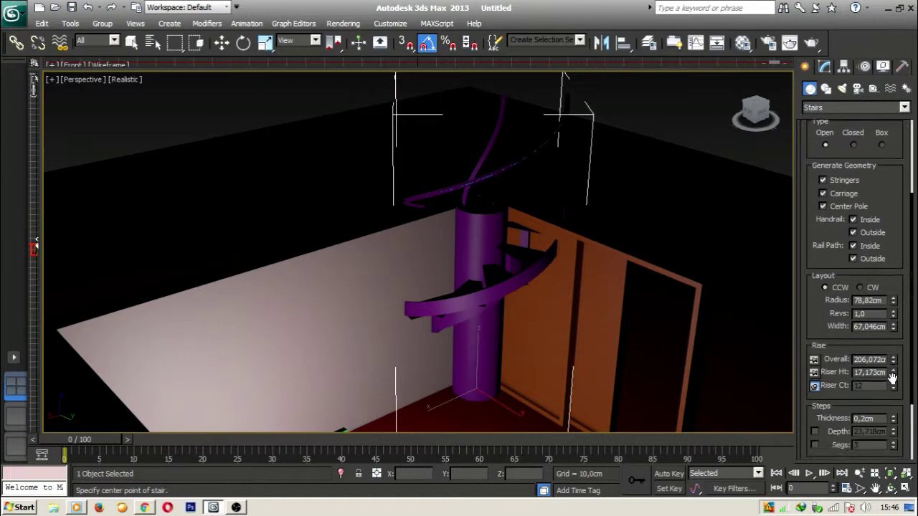
Step: Switch the spiral stair to a clockwise layout and rotate it about its vertical axis to about 31.4 degrees
click(861, 287)
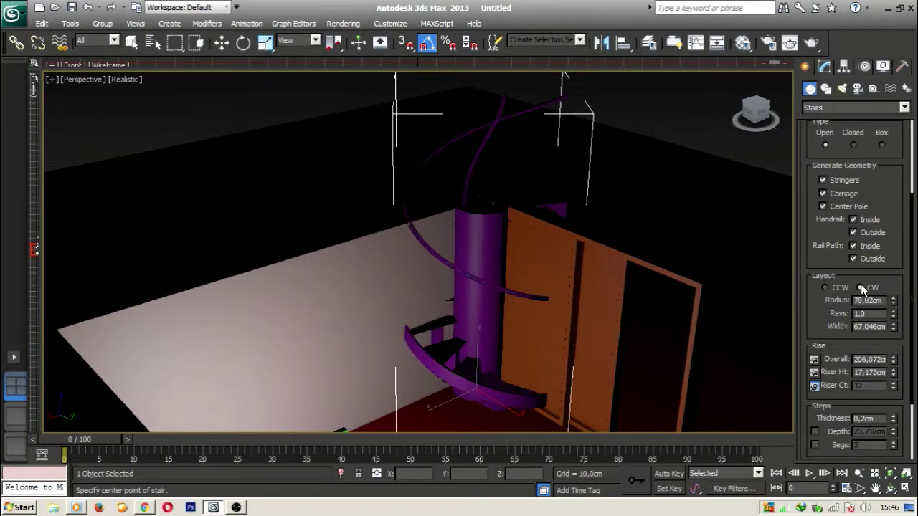
middle_drag(555, 387, 525, 327)
click(243, 42)
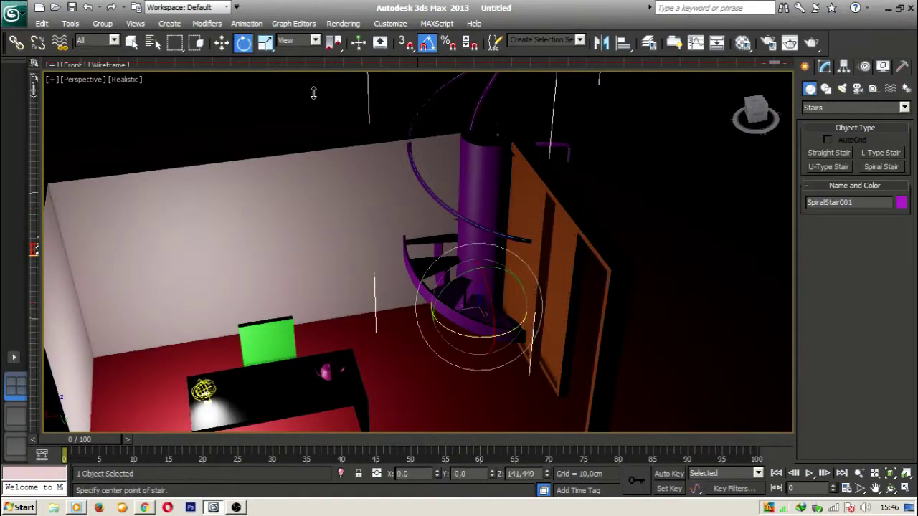
drag(485, 341, 412, 324)
middle_drag(415, 363, 470, 329)
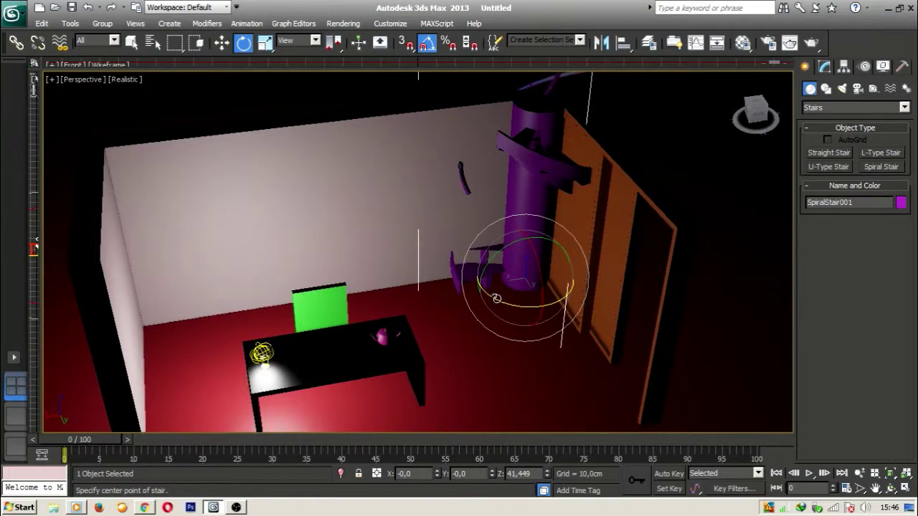
alt+middle_drag(501, 302, 549, 368)
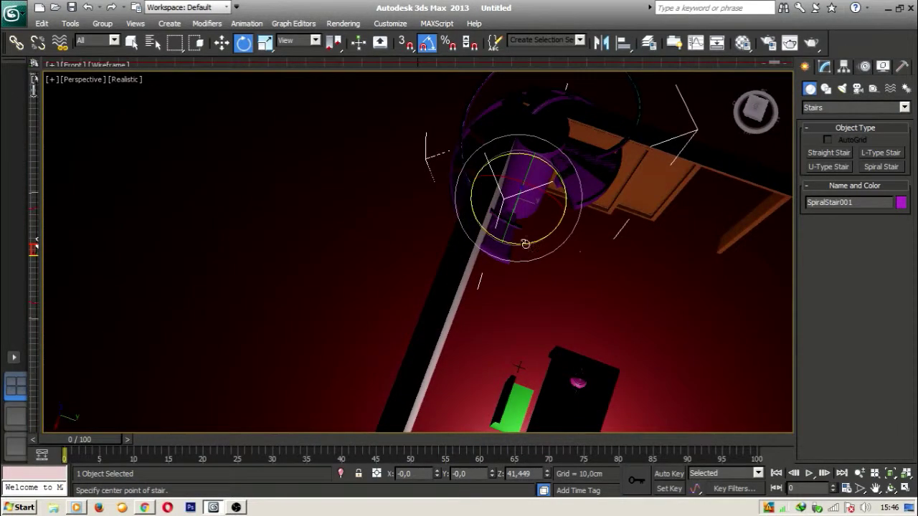
drag(526, 243, 515, 243)
alt+middle_drag(476, 310, 369, 240)
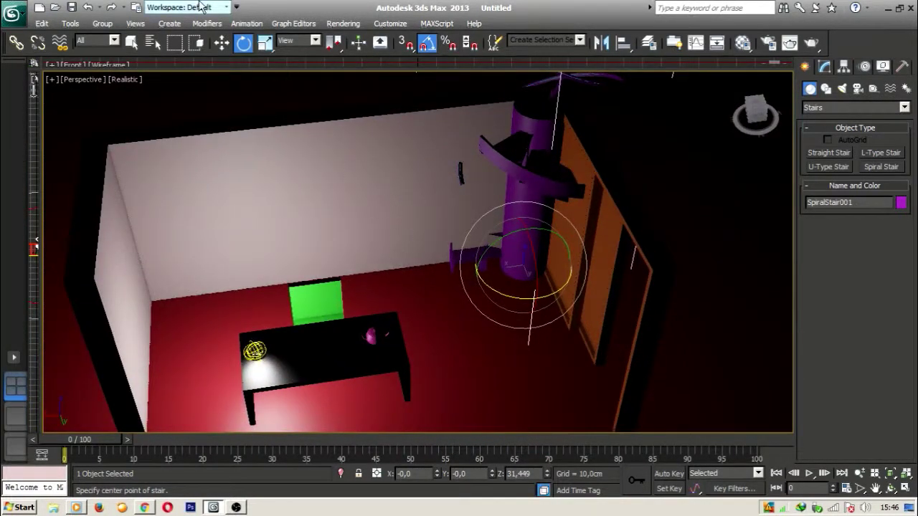
Step: Move the spiral stair away from the back wall and the sliding door, to about X -123.4 cm, Y -4.4 cm
click(220, 43)
drag(534, 296, 549, 339)
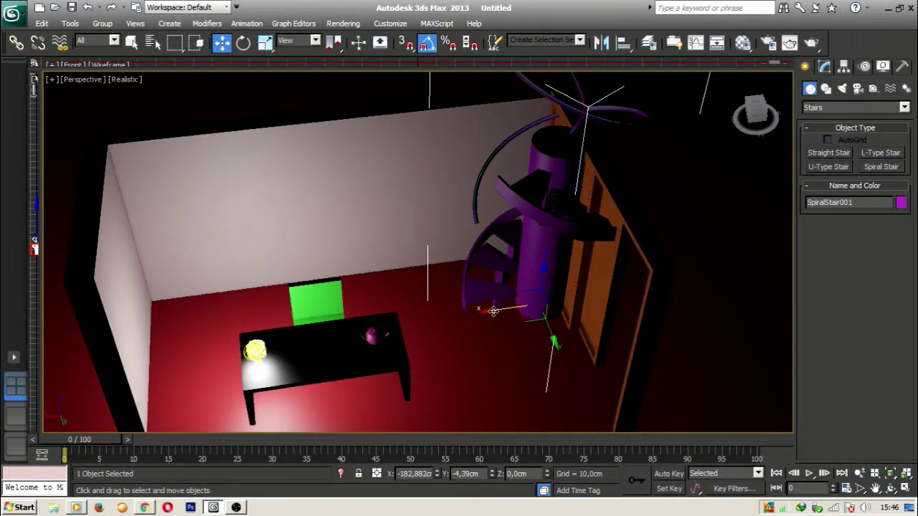
drag(491, 312, 438, 320)
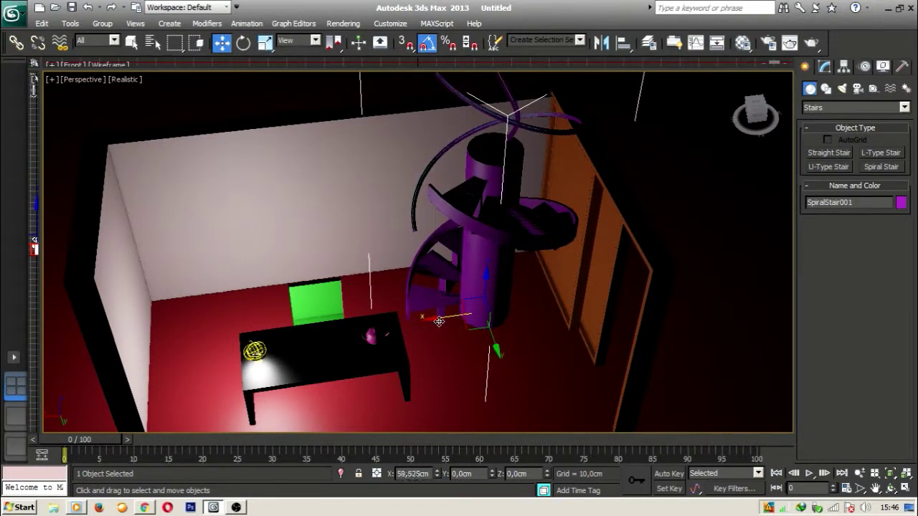
Step: Render the perspective view from a low angle showing the table with the spiral stair behind it, and close the render
alt+middle_drag(454, 367, 588, 268)
scroll(509, 279, up, 2)
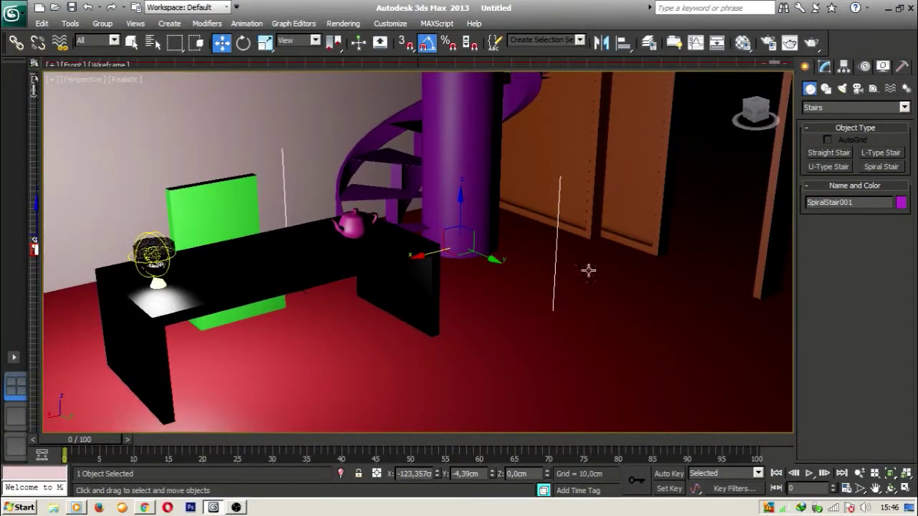
click(789, 42)
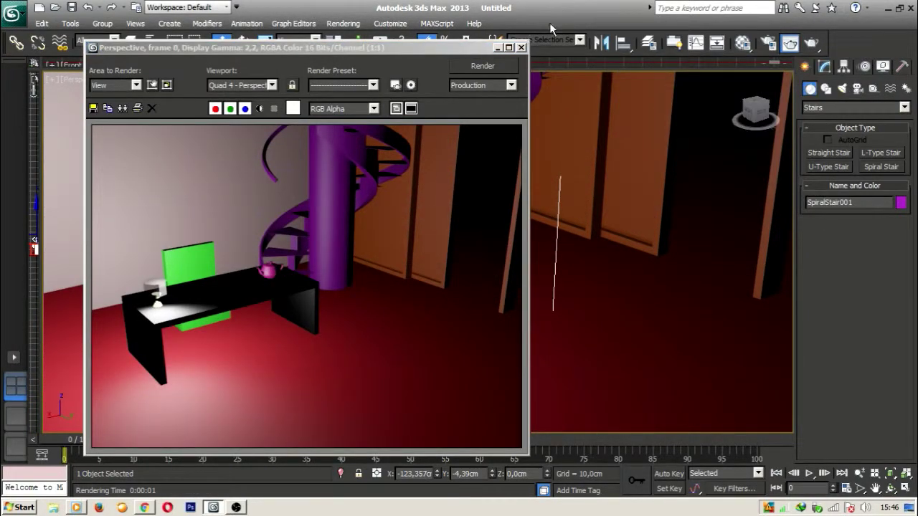
click(522, 48)
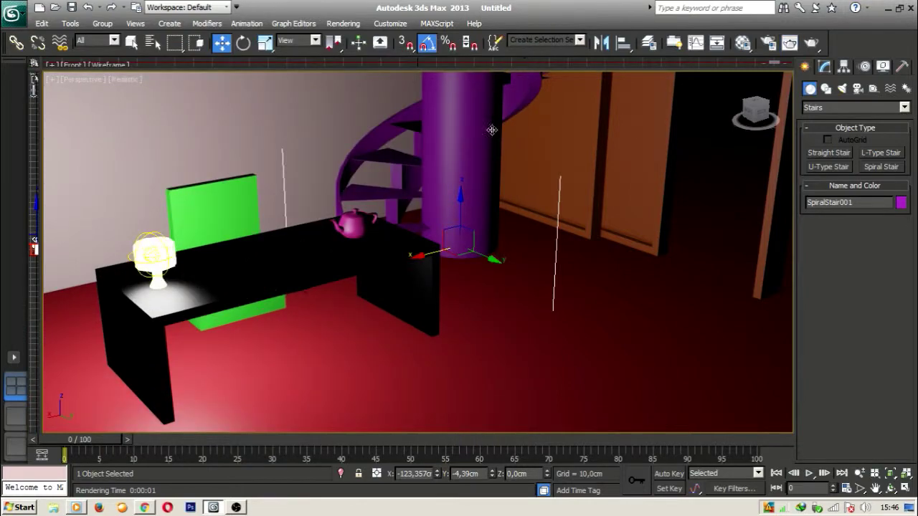
Step: Change the spiral stair's object color to orange-brown
click(901, 203)
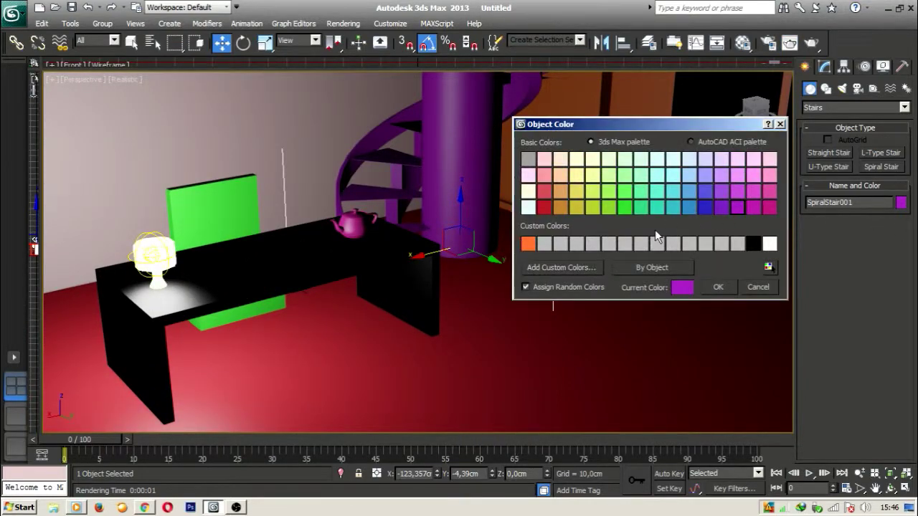
click(548, 208)
click(560, 208)
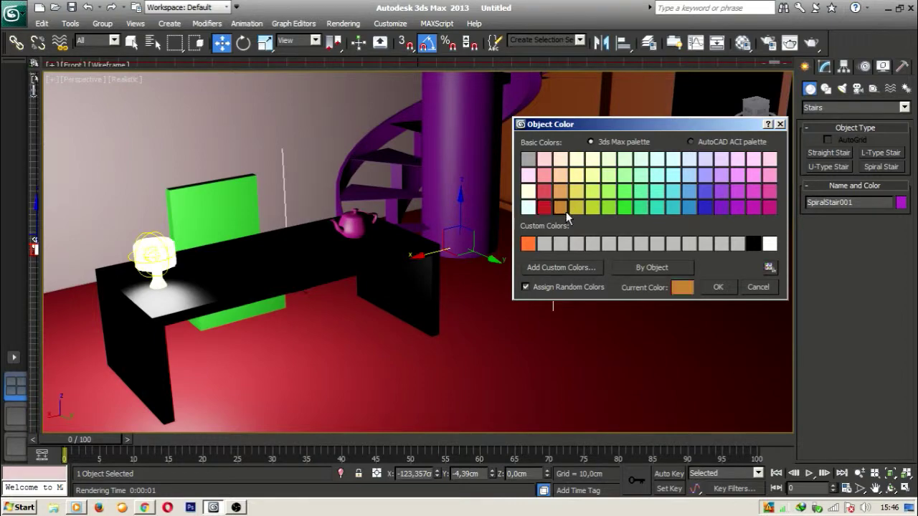
click(716, 287)
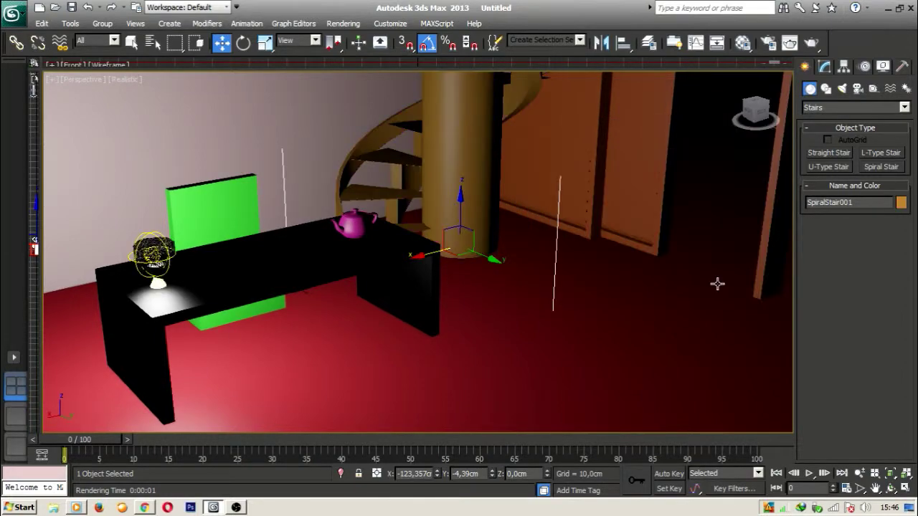
Step: Recolor the spiral stair pale yellow from the basic palette, and select the floor plane
click(901, 202)
click(578, 192)
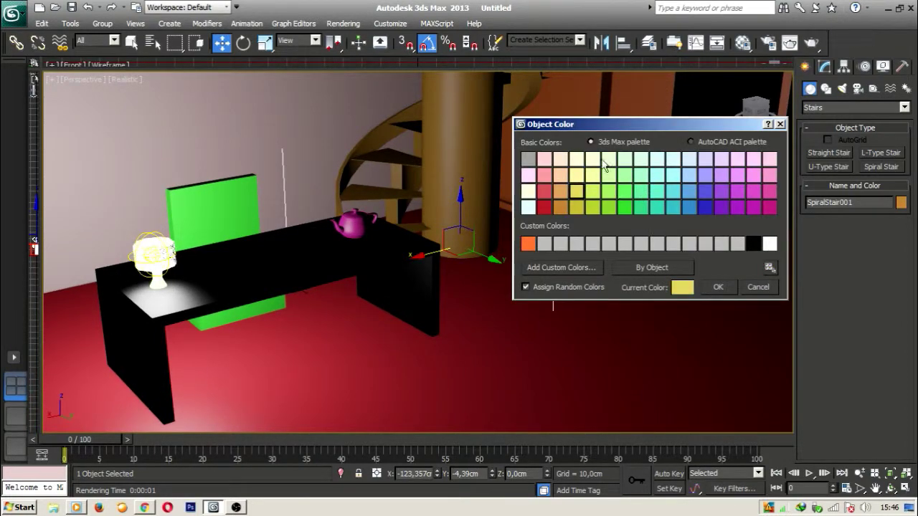
click(594, 161)
click(718, 286)
middle_drag(706, 251, 604, 241)
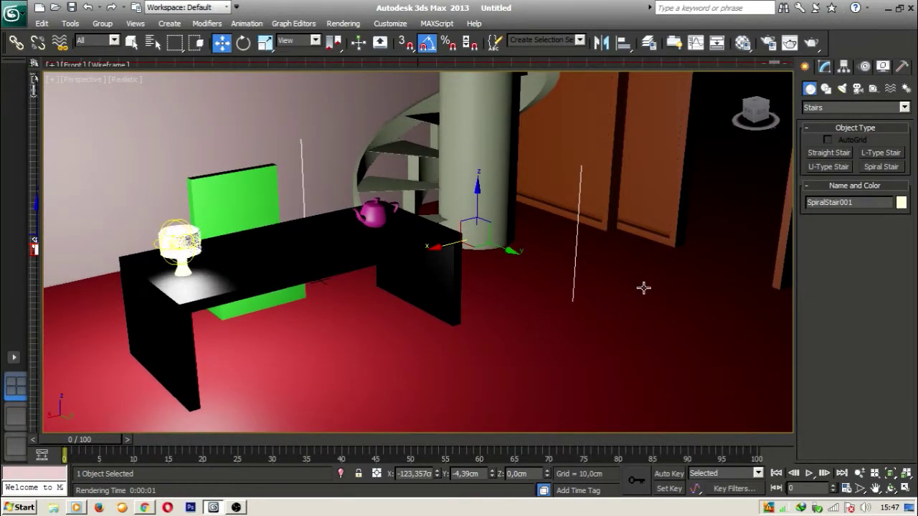
middle_drag(641, 287, 641, 300)
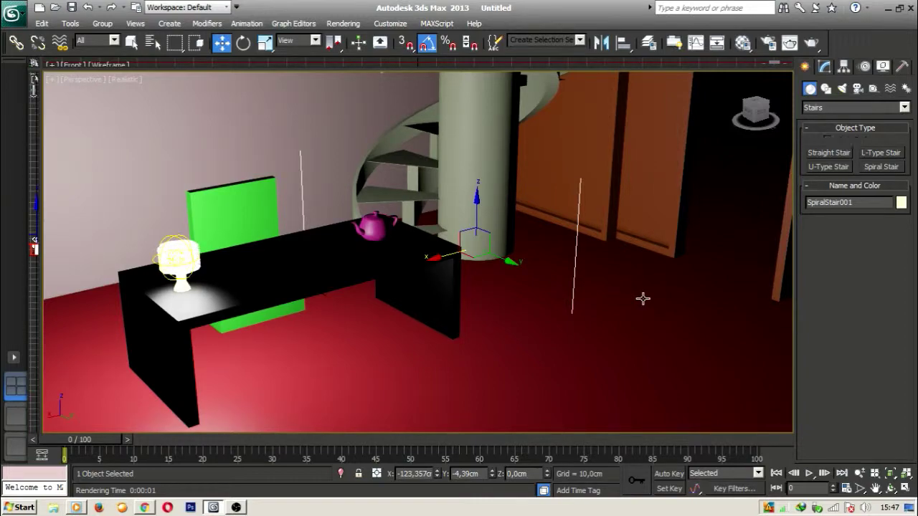
click(643, 299)
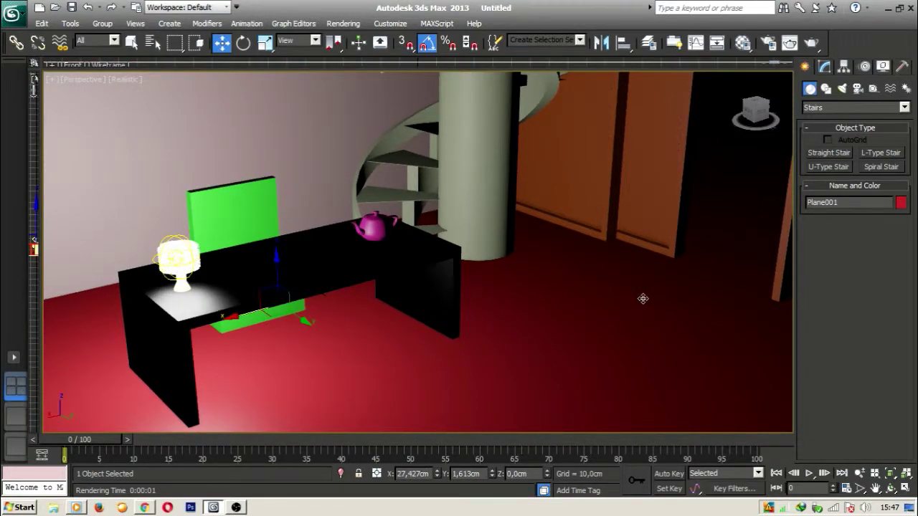